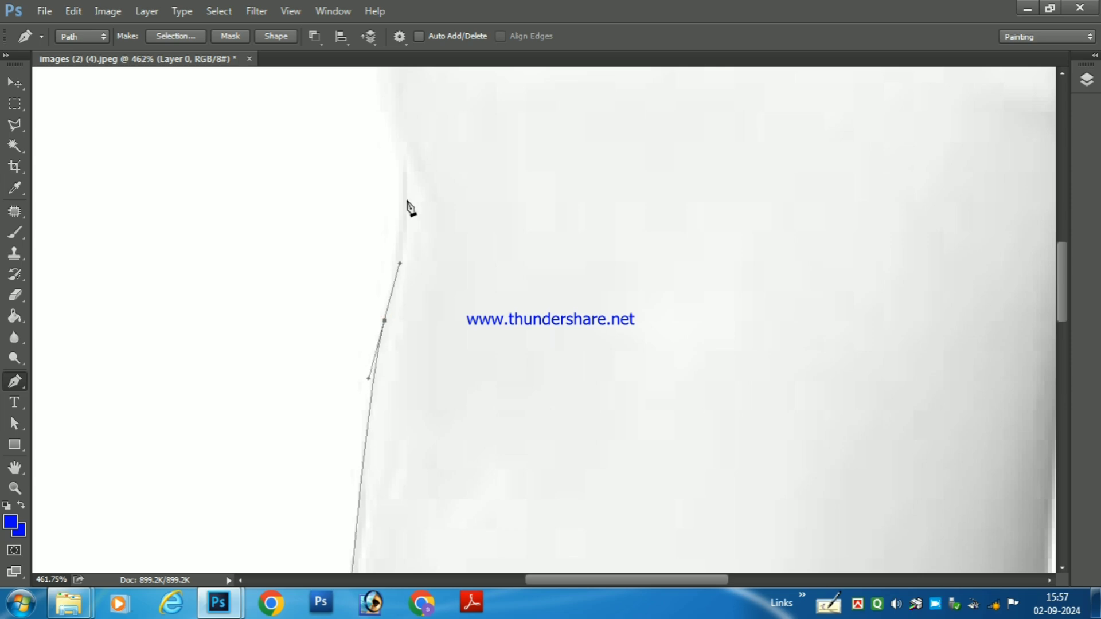
Trace the upper part of the pouch's left edge with the Pen tool, up to its upper-left corner.
drag(406, 199, 408, 399)
drag(388, 295, 366, 223)
drag(366, 187, 397, 489)
click(319, 285)
drag(321, 222, 336, 360)
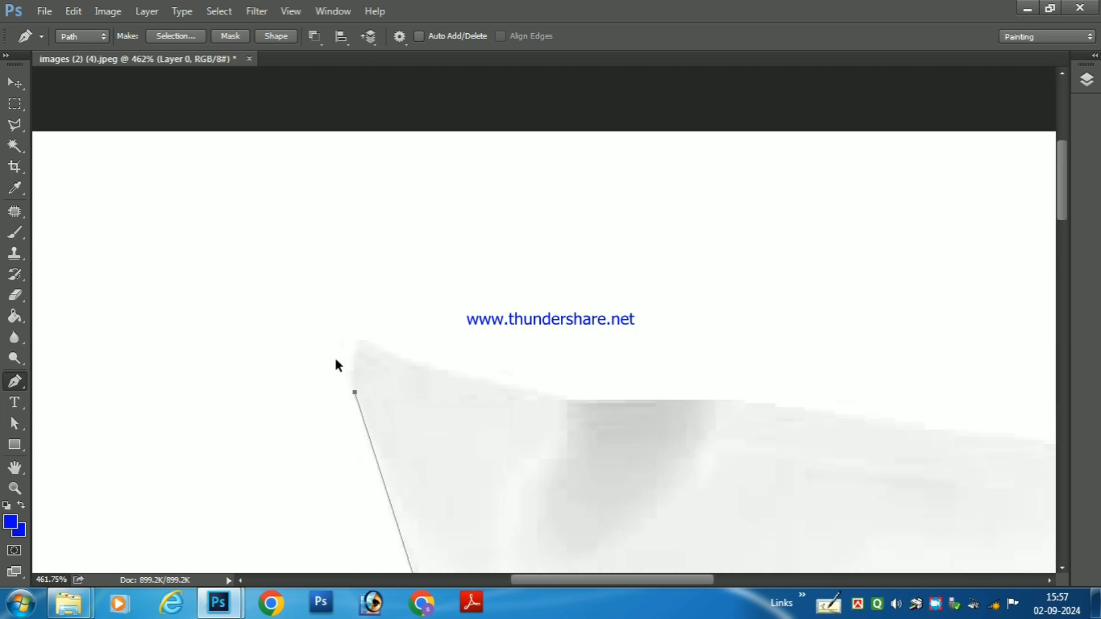
Curve the path around the pouch's upper-left corner and along its top edge to the dark crease.
drag(413, 358, 537, 385)
alt+click(388, 351)
alt+click(493, 380)
drag(755, 413, 522, 381)
drag(420, 366, 497, 359)
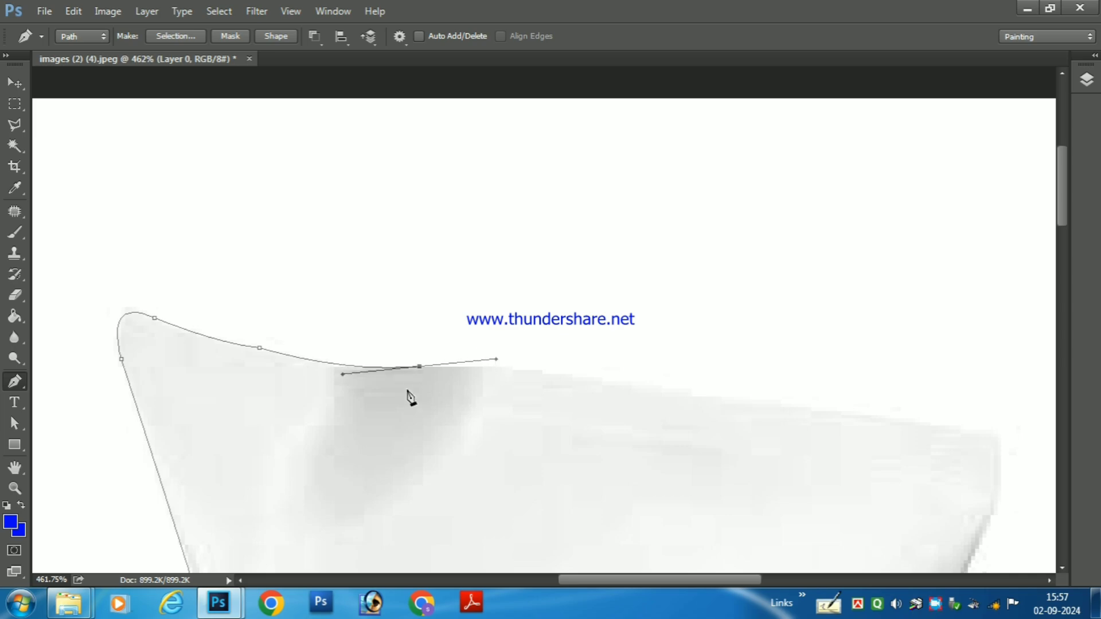
Continue the path along the pouch's top edge from the dark crease to the upper-right corner.
alt+click(420, 366)
drag(647, 384, 740, 408)
alt+click(645, 384)
drag(904, 431, 532, 336)
alt+click(476, 332)
click(558, 339)
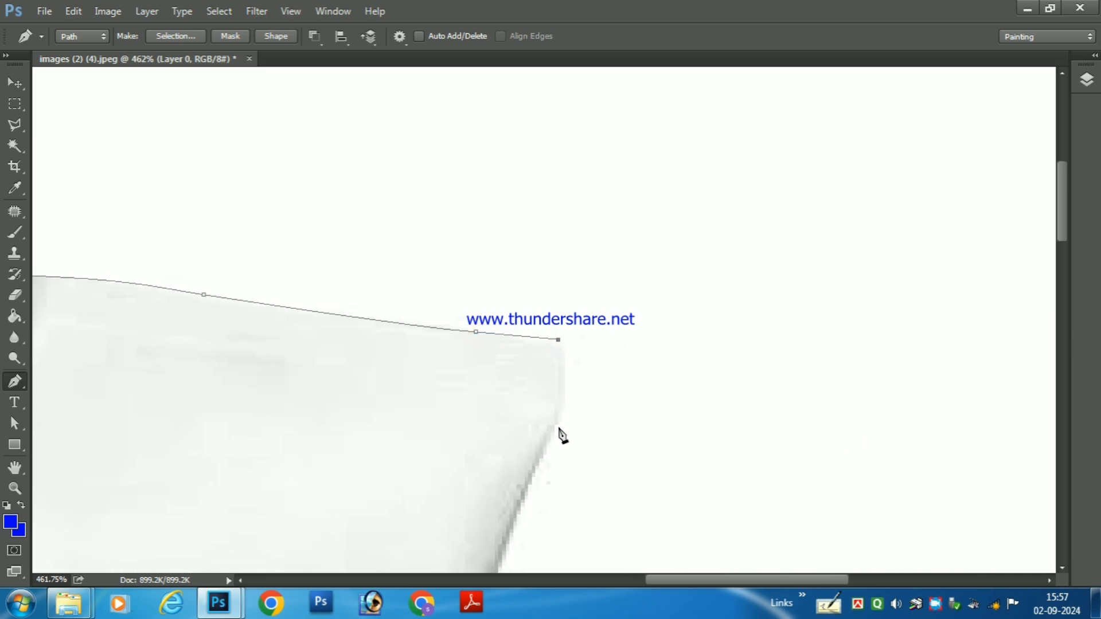
Trace the path around the upper-right corner and down past the notch in the pouch's right edge.
drag(563, 436, 526, 406)
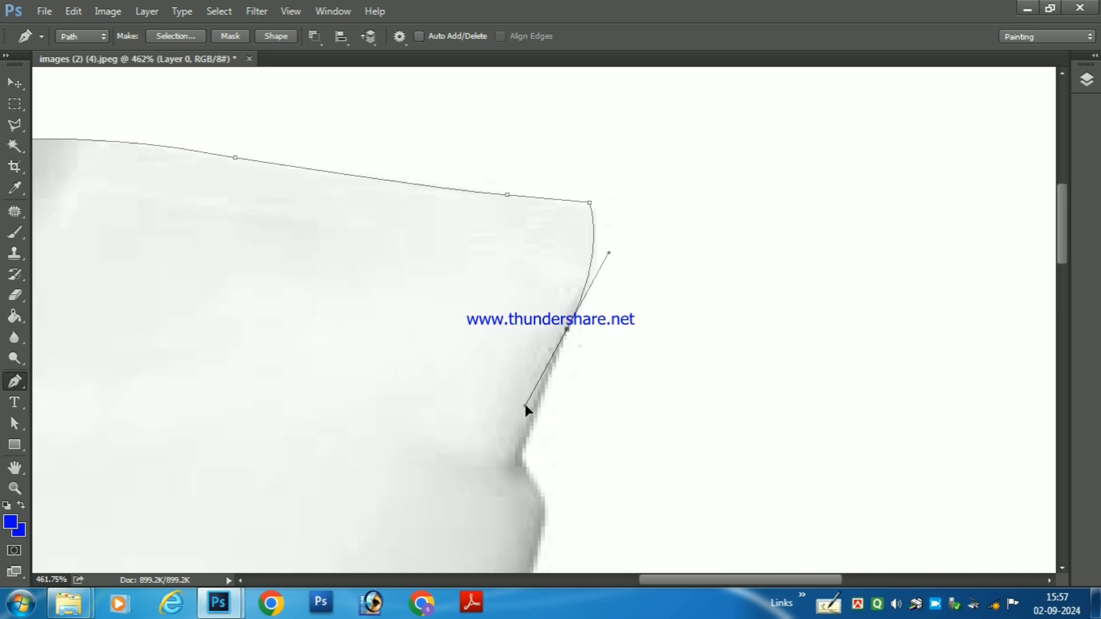
alt+click(567, 330)
click(521, 461)
drag(521, 461, 528, 364)
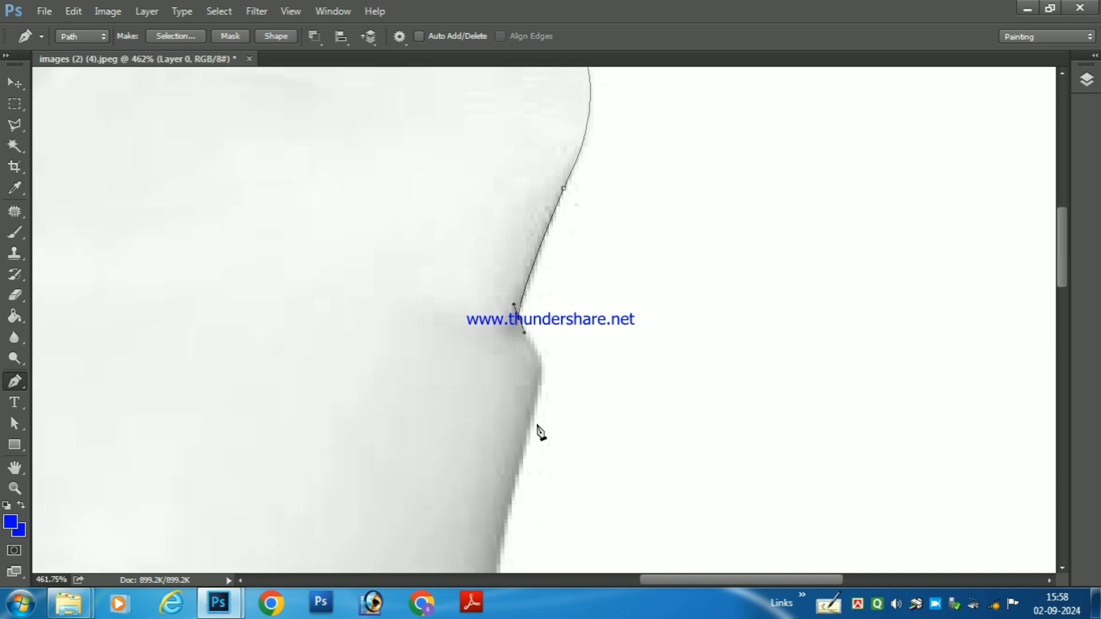
drag(528, 445, 556, 248)
drag(521, 362, 522, 406)
drag(510, 479, 558, 150)
Follow the lower part of the pouch's right edge with the path, almost to the bottom tip.
click(553, 275)
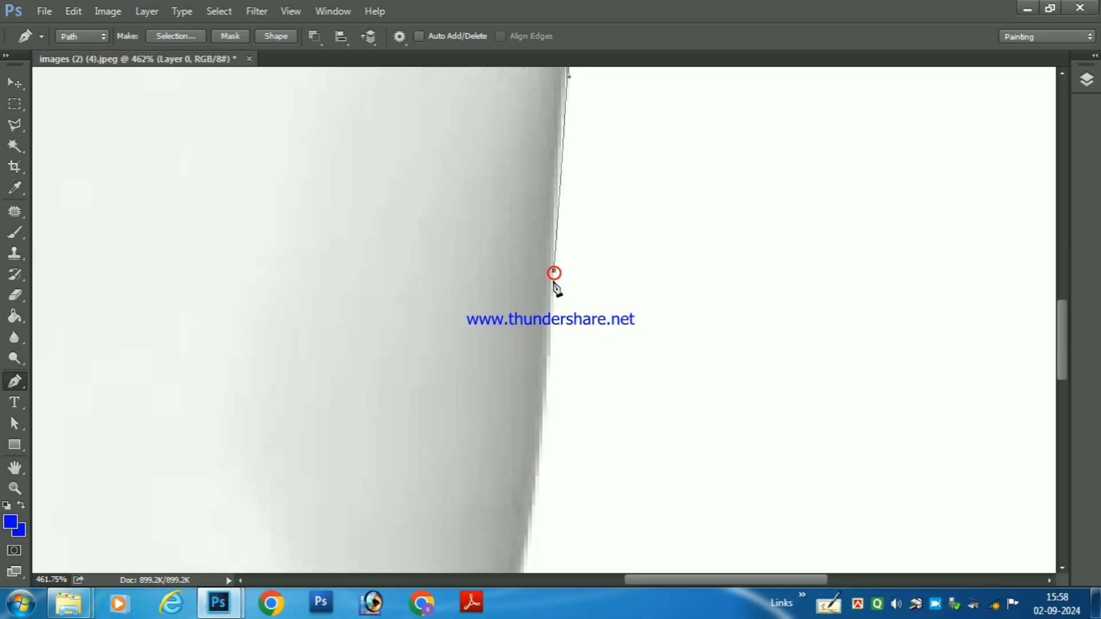
key(ctrl+z)
click(553, 241)
drag(536, 479, 540, 368)
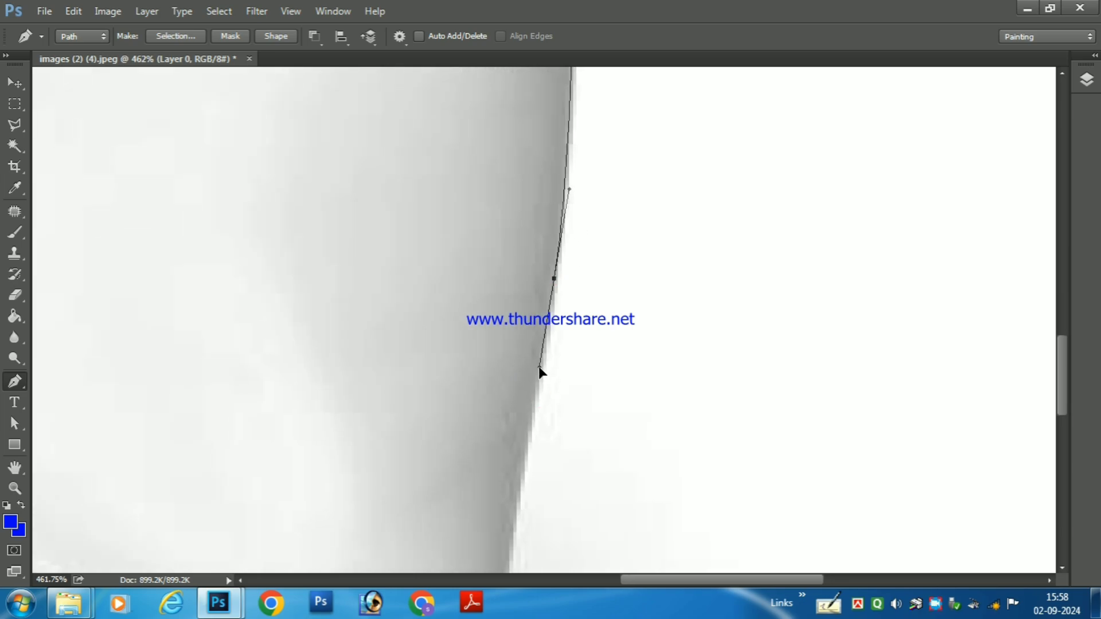
drag(511, 538, 539, 168)
drag(523, 305, 521, 373)
drag(510, 426, 517, 175)
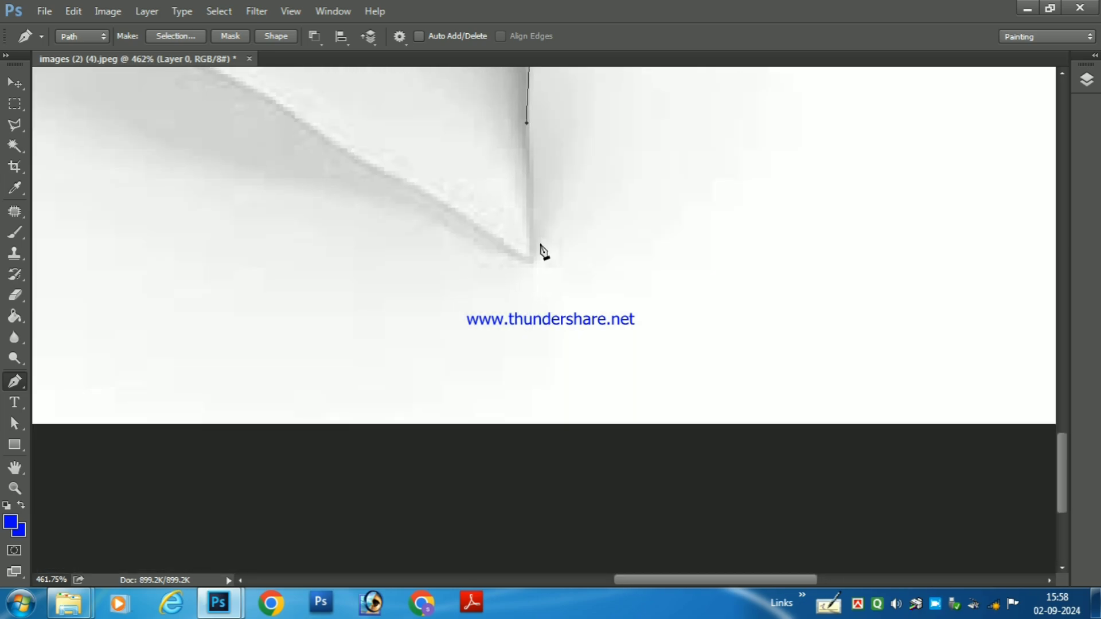
Trace the pouch's bottom tip and slanted bottom edge, and close the path at its starting point.
click(534, 249)
drag(476, 255, 567, 346)
click(547, 303)
click(483, 268)
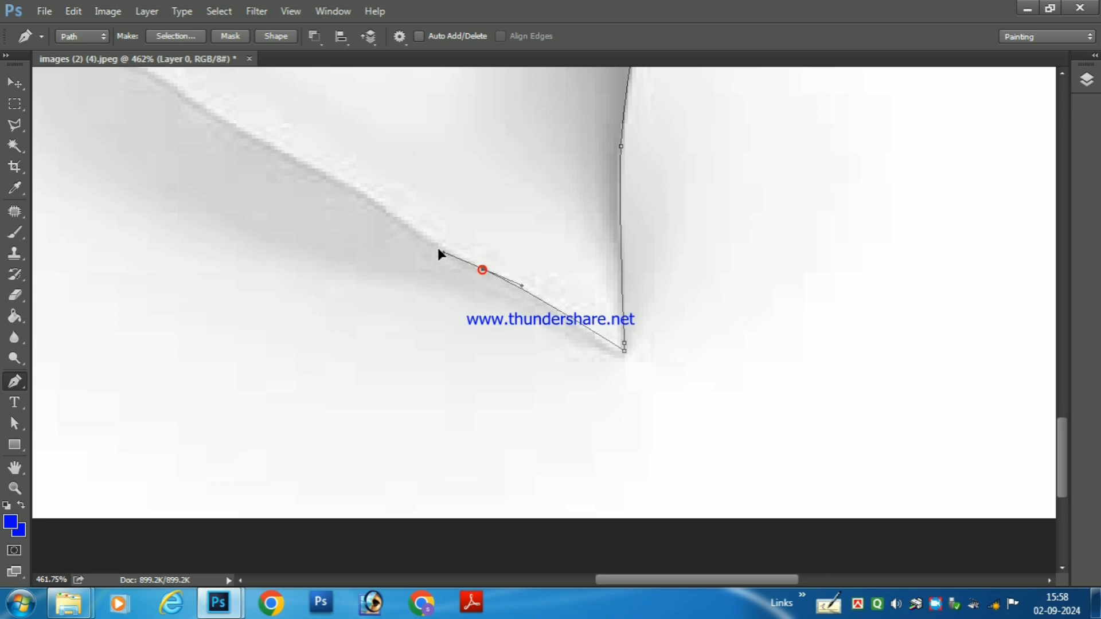
click(420, 234)
drag(337, 192, 552, 333)
drag(436, 261, 397, 234)
drag(366, 192, 526, 339)
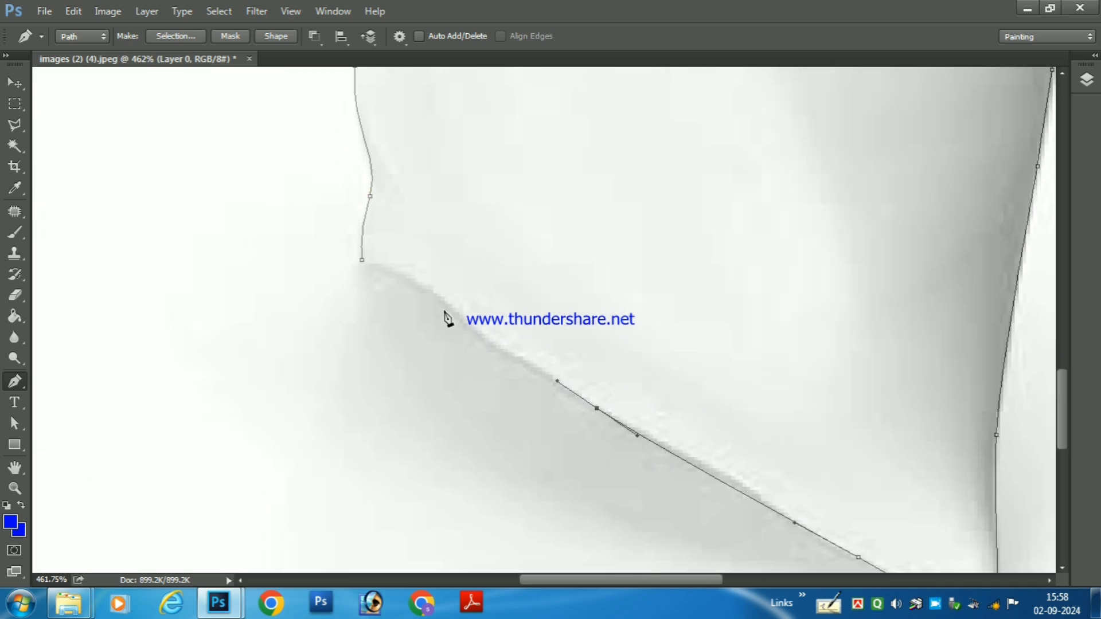
drag(440, 305, 378, 267)
click(363, 261)
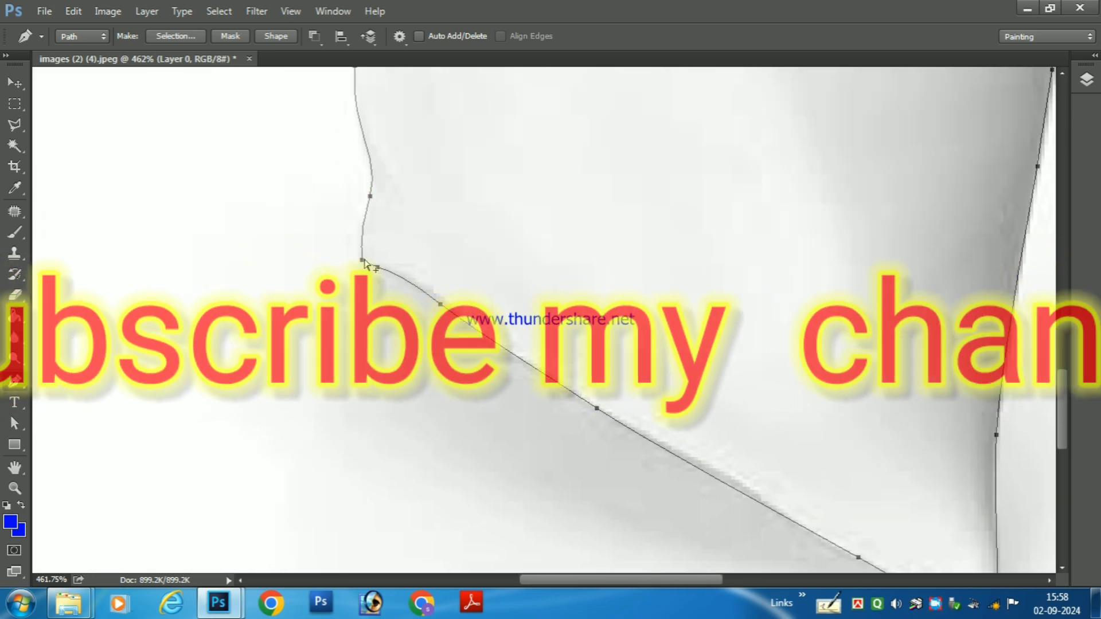
Convert the closed path into a selection of the pouch and copy the pouch to a new layer.
key(ctrl+Return)
scroll(364, 262, right, 2)
key(ctrl+0)
key(l)
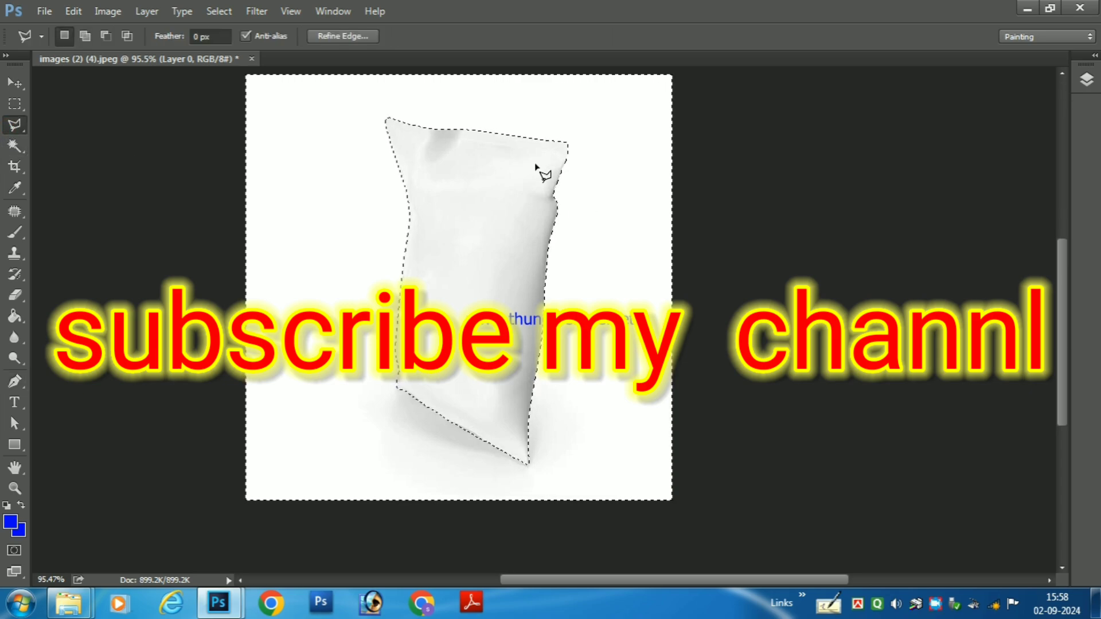
click(1087, 79)
drag(984, 71, 968, 151)
key(ctrl+shift+i)
scroll(629, 210, up, 1)
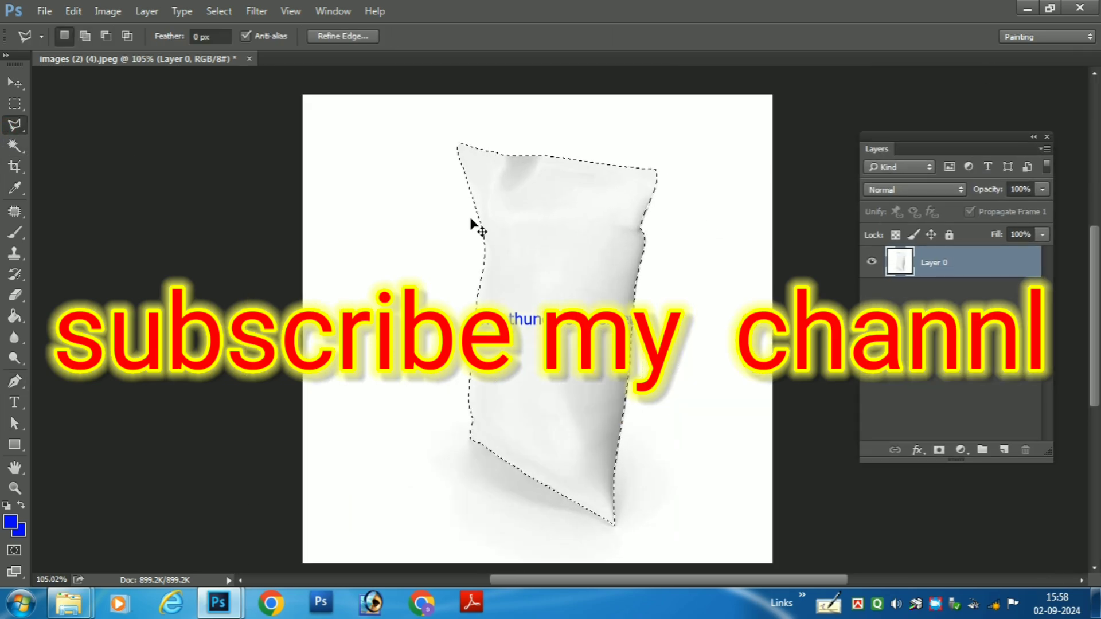
key(ctrl+j)
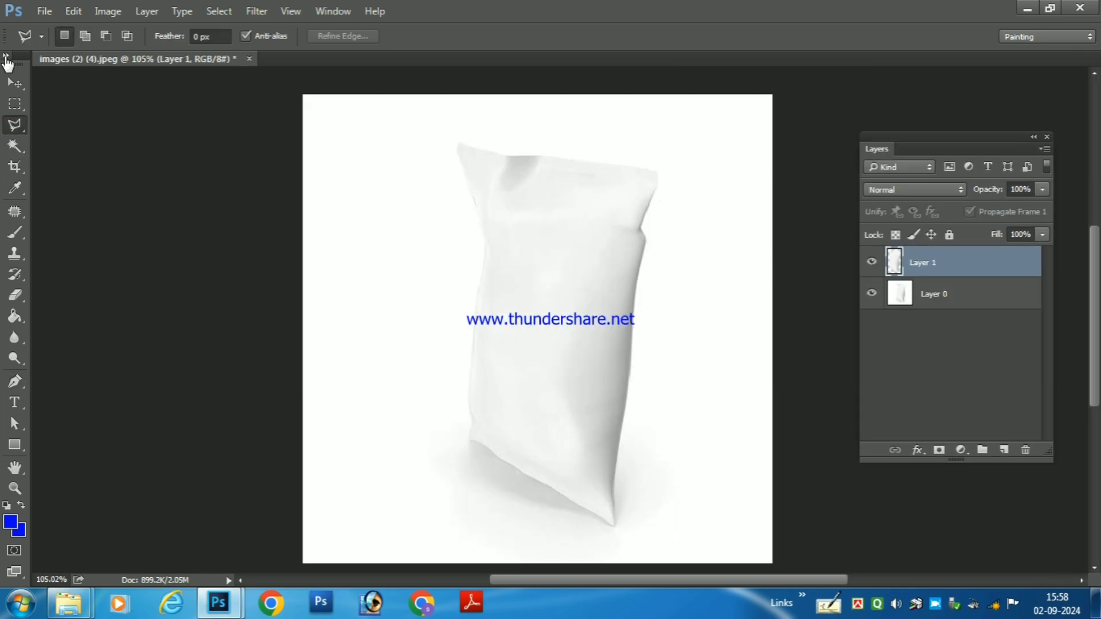
Create a white 210 mm x 297 mm document at 300 pixels/inch and rotate it to landscape.
click(44, 11)
click(59, 28)
click(539, 143)
click(545, 207)
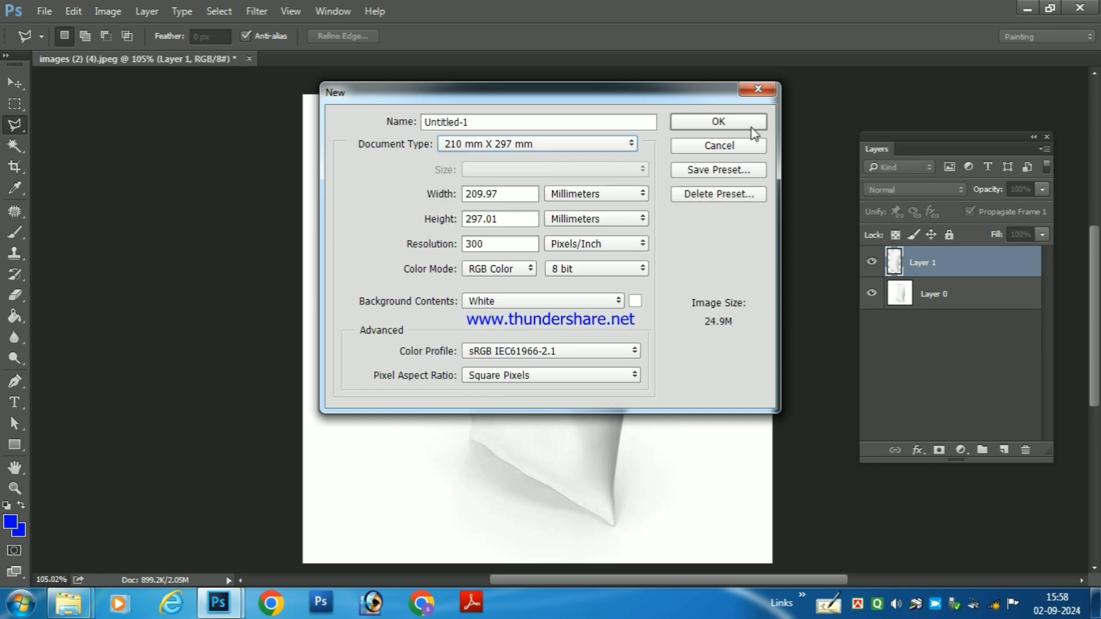
key(Return)
click(108, 11)
click(347, 170)
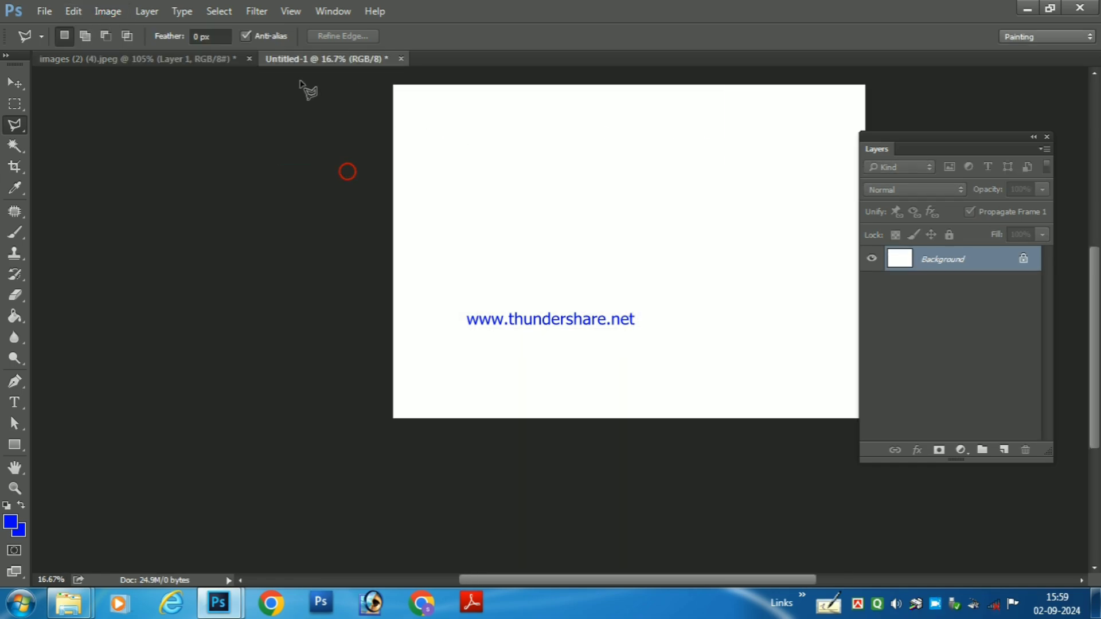
Copy the cut-out pouch into the new document, scale it to about 521% wide and 472% high, and center it.
click(138, 58)
click(14, 83)
drag(646, 224, 546, 135)
key(ctrl+t)
drag(559, 182, 687, 402)
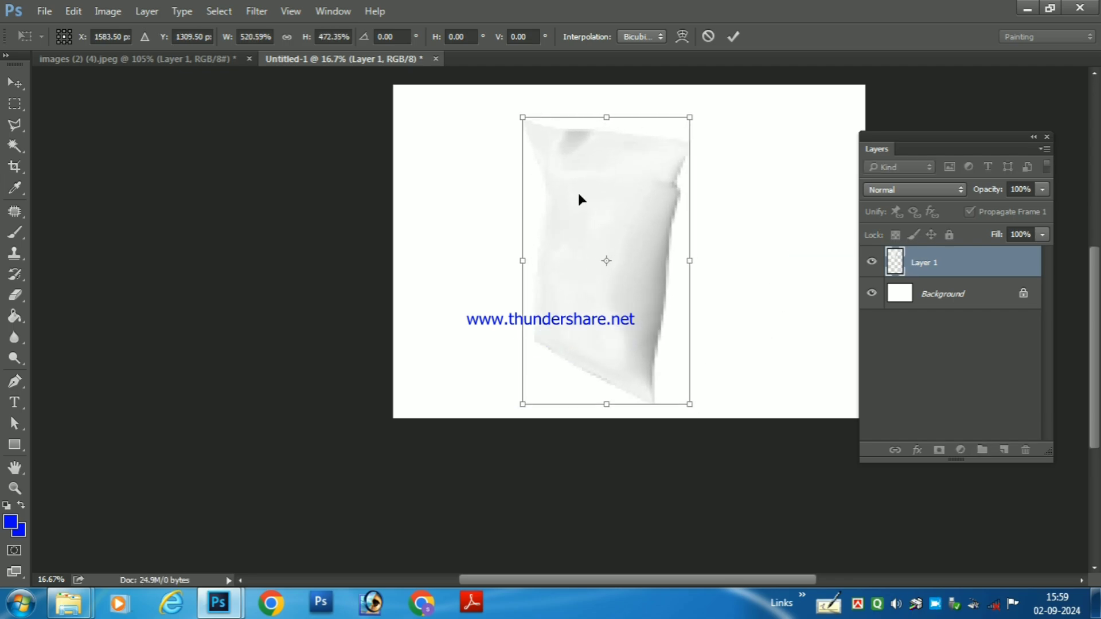
drag(624, 274, 649, 258)
key(Return)
Close the original pouch image without saving it.
scroll(668, 208, up, 2)
drag(747, 239, 617, 270)
scroll(577, 277, up, 2)
click(249, 59)
click(553, 239)
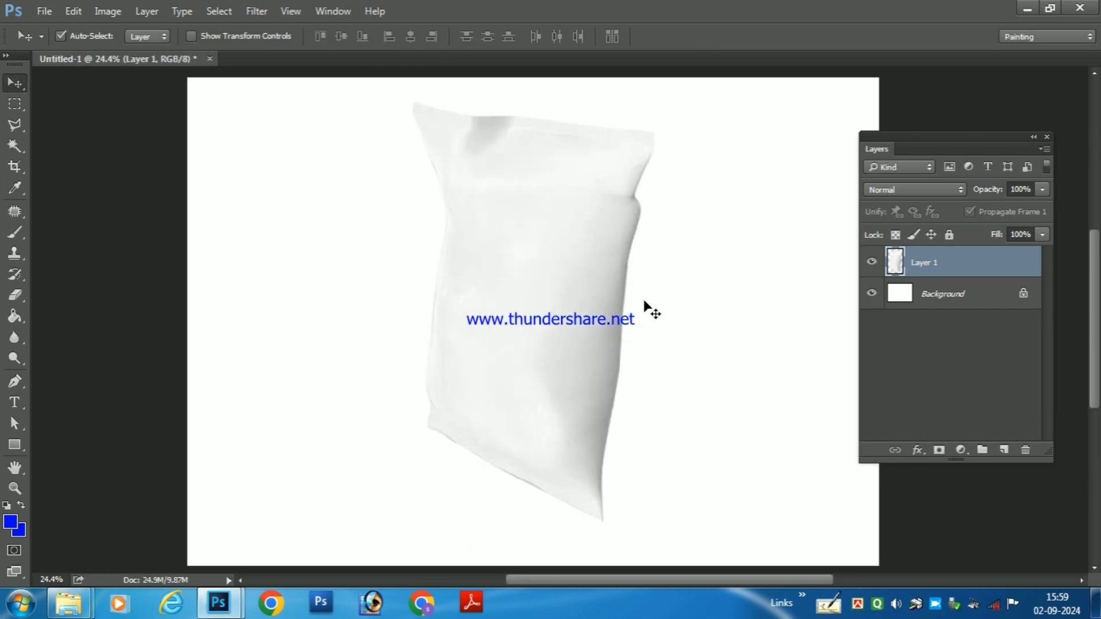
Duplicate the pouch layer three times.
scroll(656, 283, up, 1)
drag(993, 269, 1005, 451)
drag(995, 265, 1007, 451)
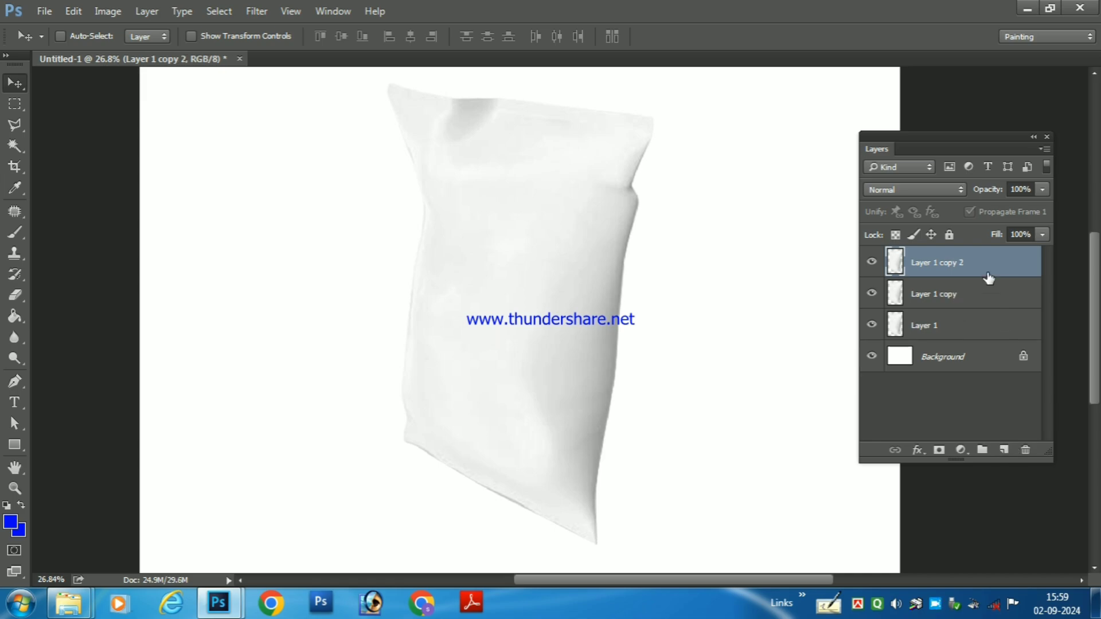
drag(969, 138, 997, 115)
drag(1012, 267, 1032, 426)
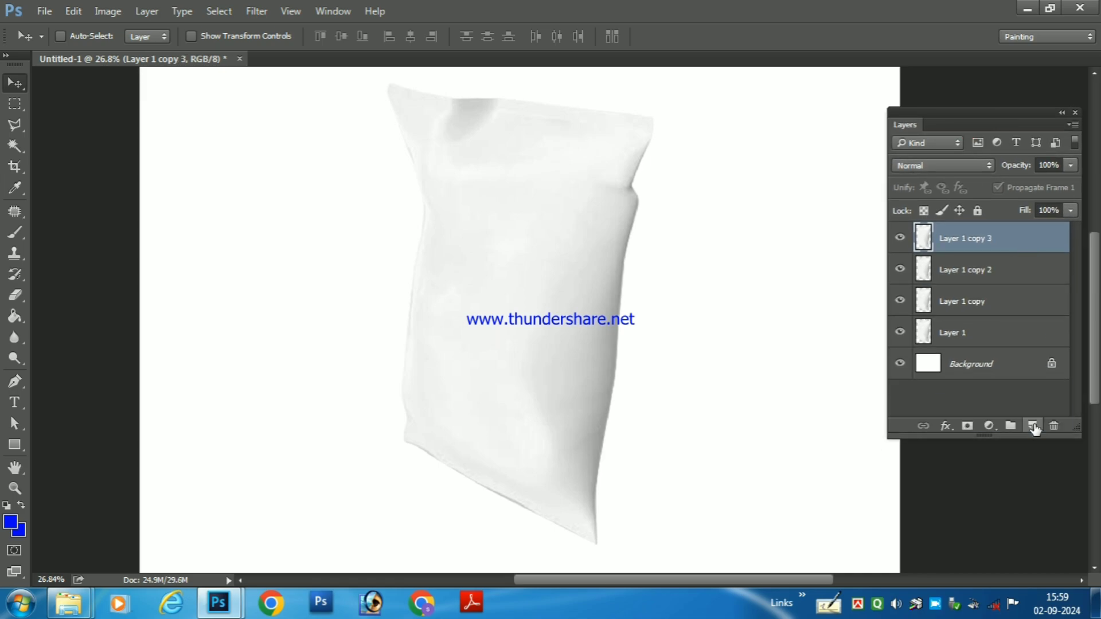
Copy the Potato Chips artwork from the other open image into the pouch document, directly above Layer 1.
click(993, 331)
scroll(454, 166, down, 1)
mouse_move(218, 602)
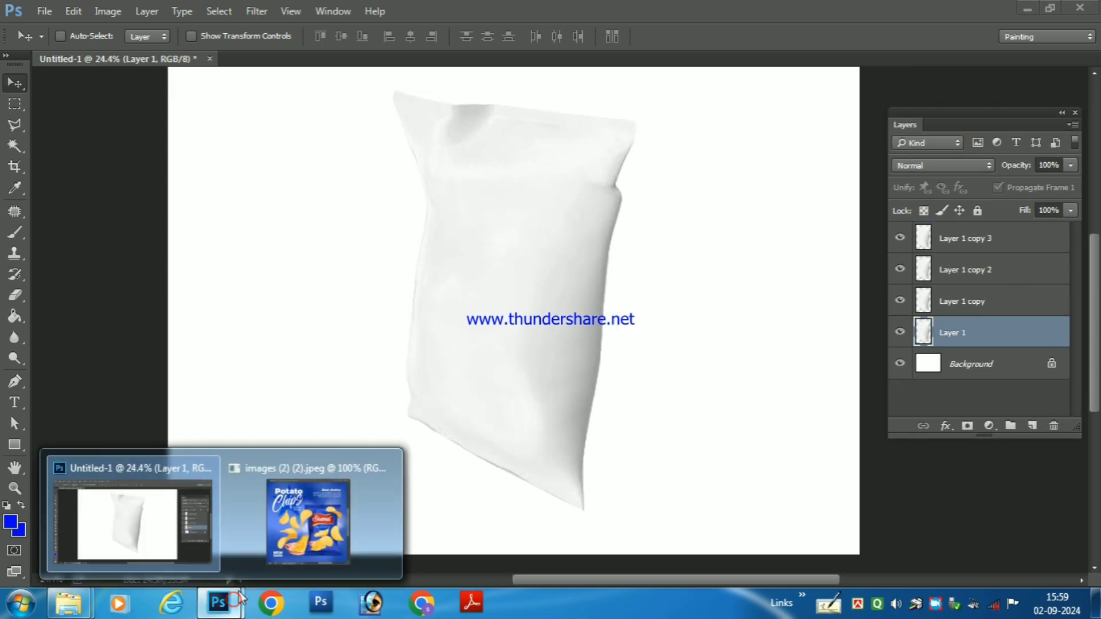
click(315, 529)
drag(512, 304, 655, 270)
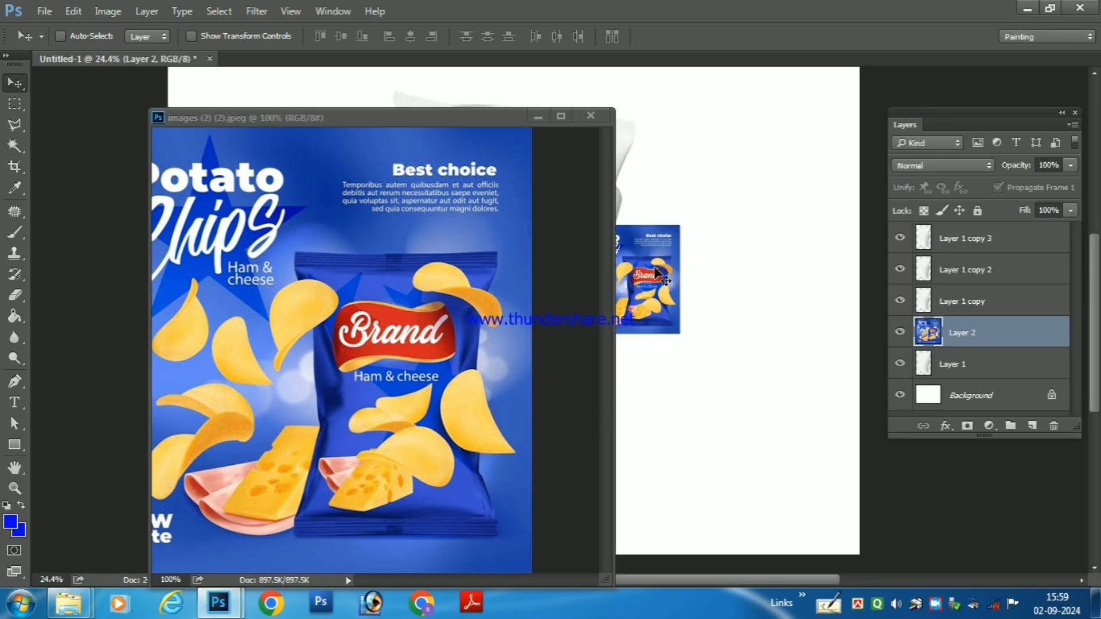
click(539, 117)
Hide the three pouch copies and enlarge the chips artwork over the pouch to about 355% wide and 373% high.
drag(901, 301, 900, 238)
drag(640, 255, 442, 117)
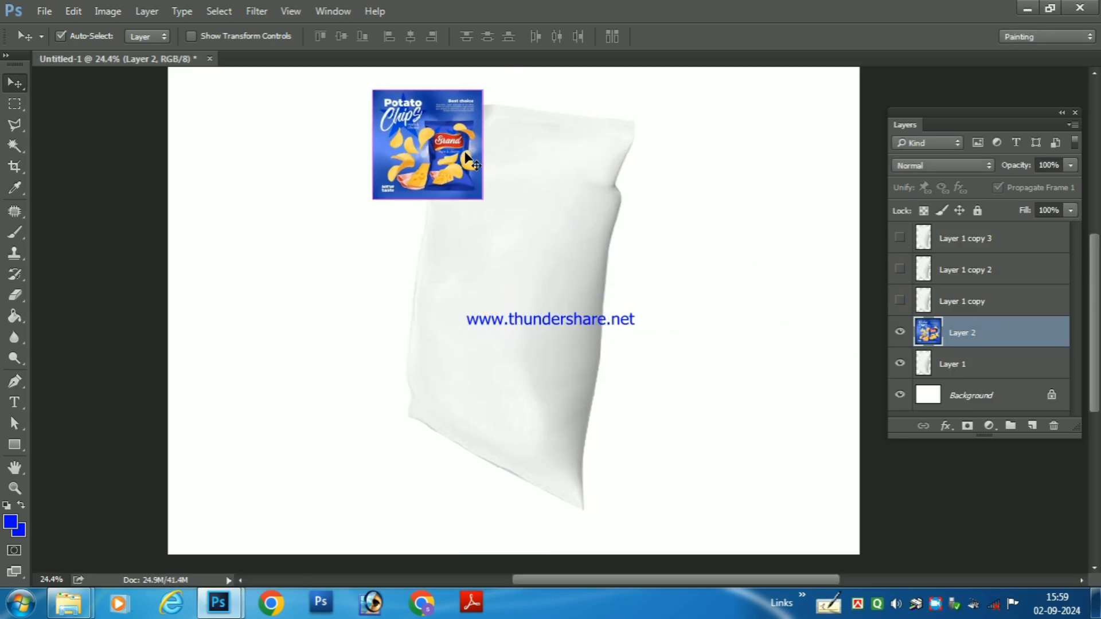
key(ctrl+t)
drag(484, 202, 761, 497)
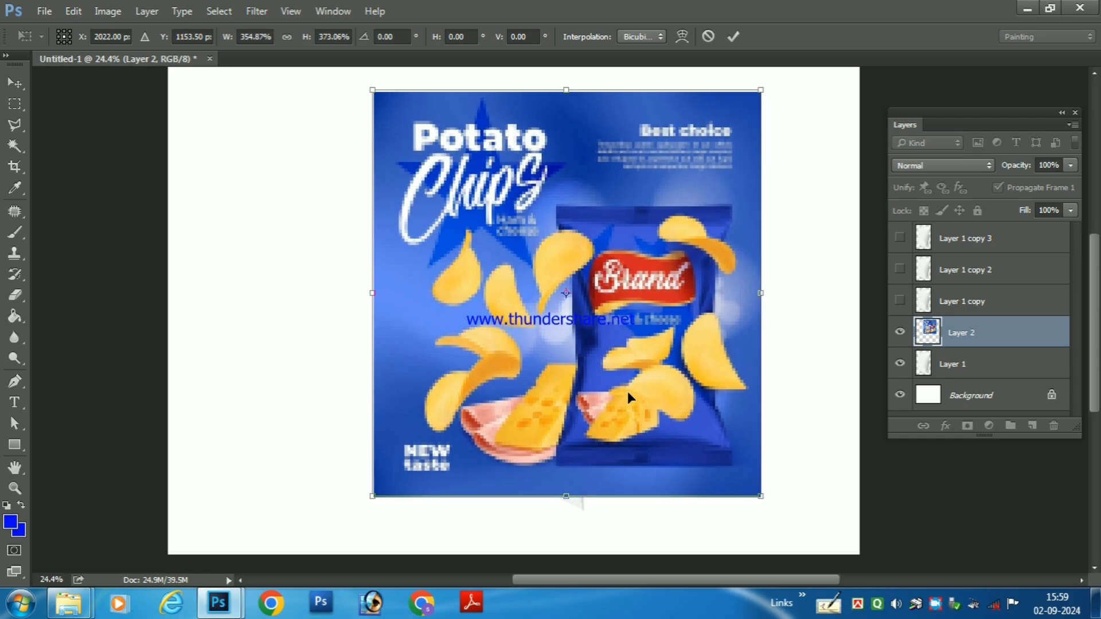
key(Return)
Clip the chips artwork layer to the pouch shape on Layer 1 with a clipping mask.
right_click(1031, 333)
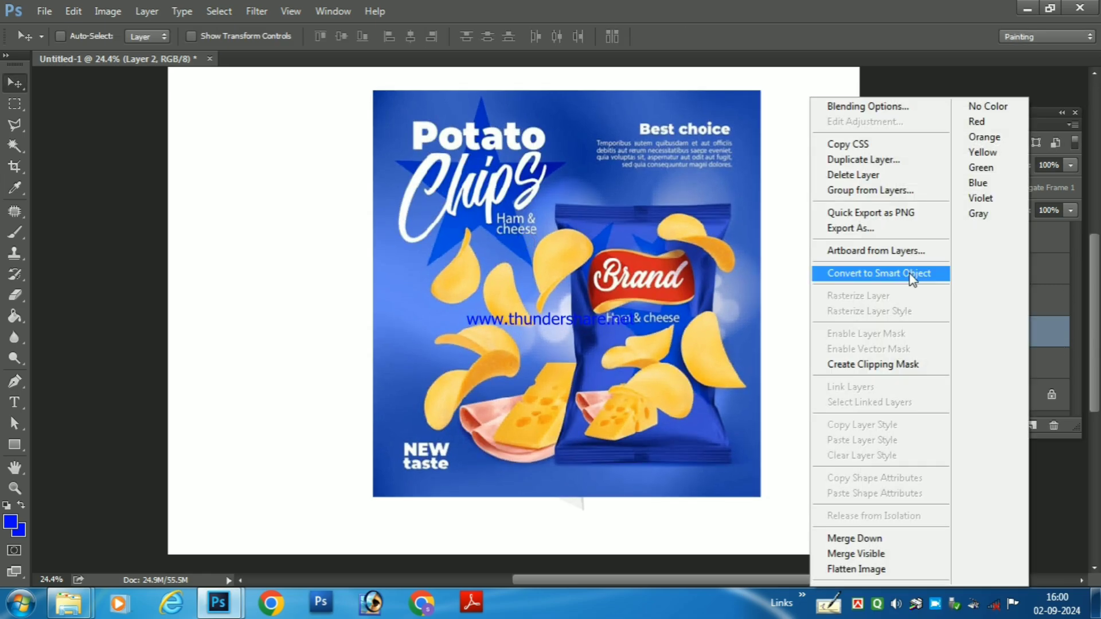
ctrl+click(1010, 329)
right_click(1012, 331)
click(819, 366)
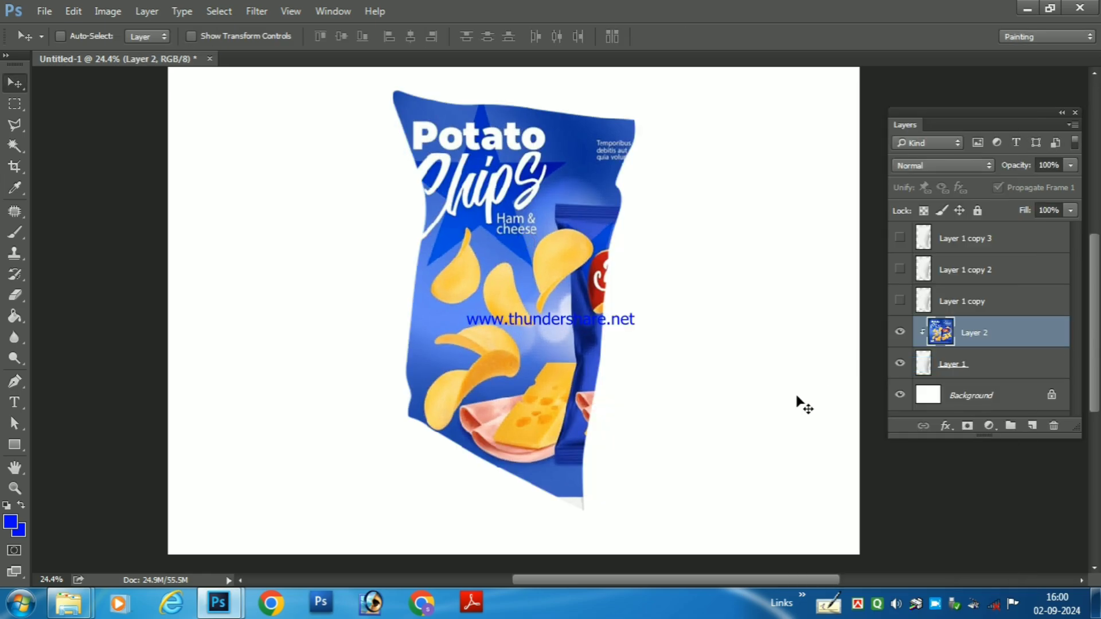
right_click(551, 319)
key(Escape)
Set the chips artwork layer's blend mode to Multiply.
click(934, 165)
scroll(935, 164, down, 6)
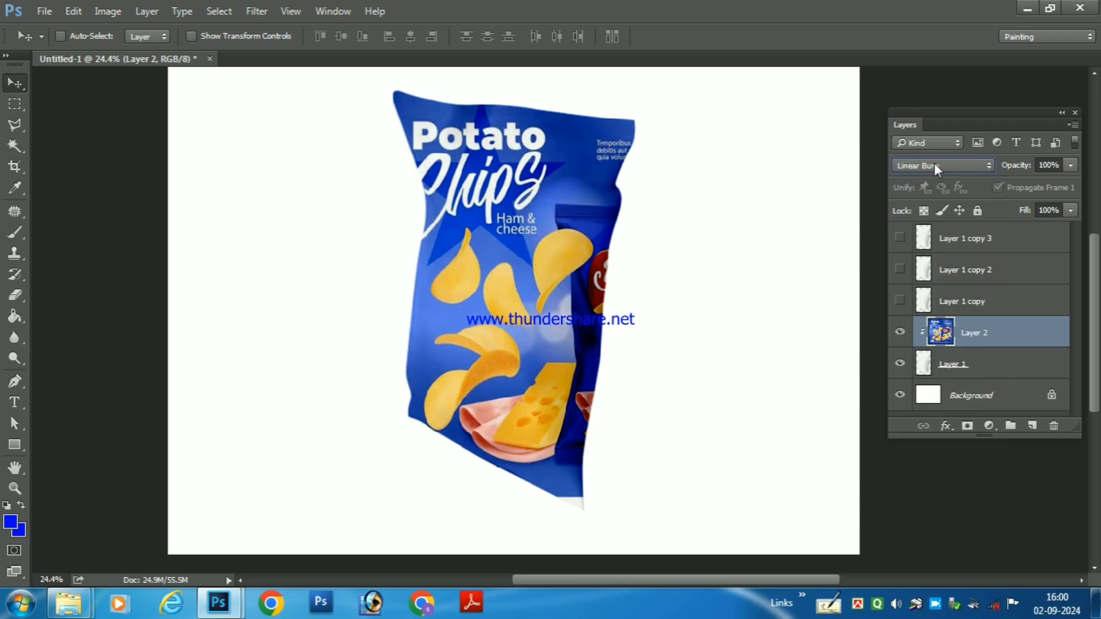
scroll(935, 165, up, 2)
click(935, 164)
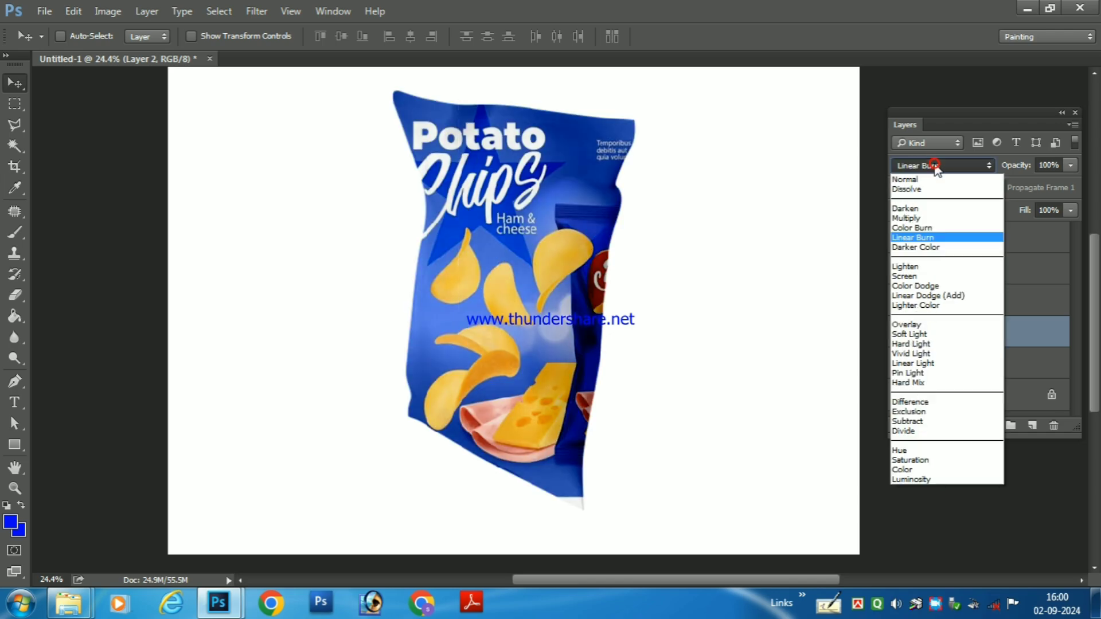
click(929, 219)
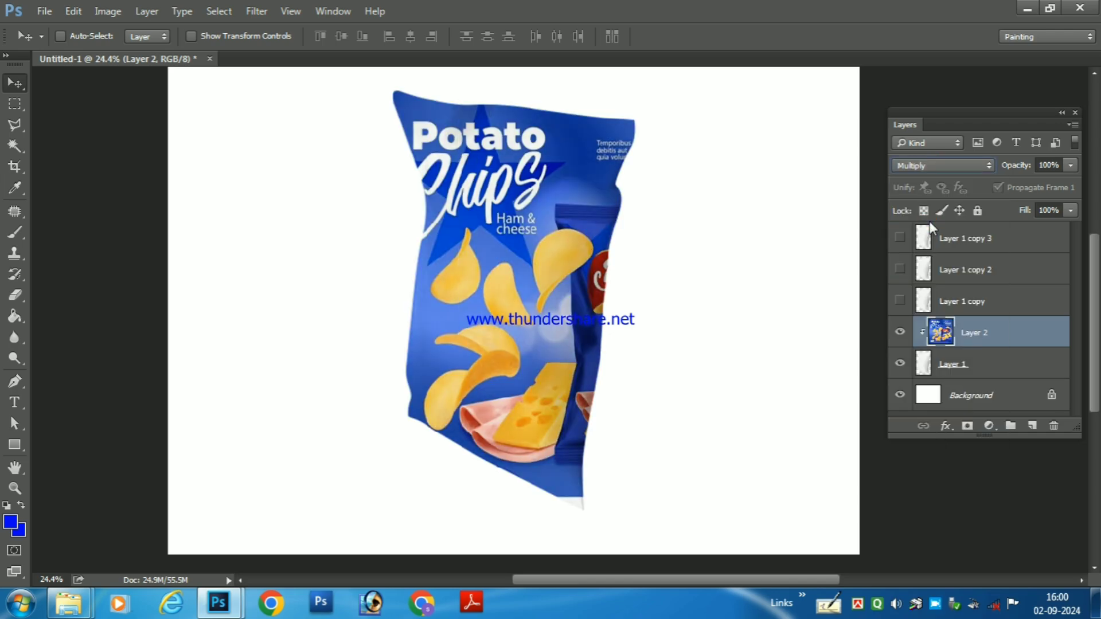
Preview the other blend modes on the chips artwork layer, from Screen through Subtract and Divide, and return to Multiply.
key(Down)
key(Down)
key(Down)
key(Down)
key(Down)
key(Down)
key(Down)
key(Down)
key(Down)
key(Down)
key(Down)
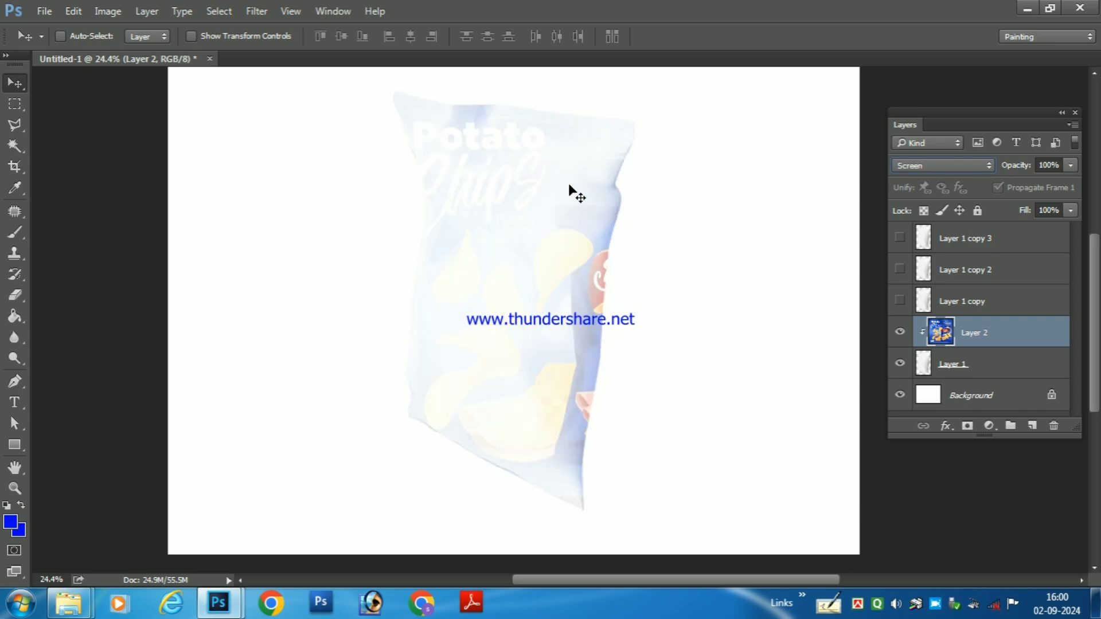
key(Down)
key(Down)
key(Down)
key(Down)
key(Down)
key(Down)
key(Down)
key(Down)
key(Down)
key(Down)
key(Down)
key(Down)
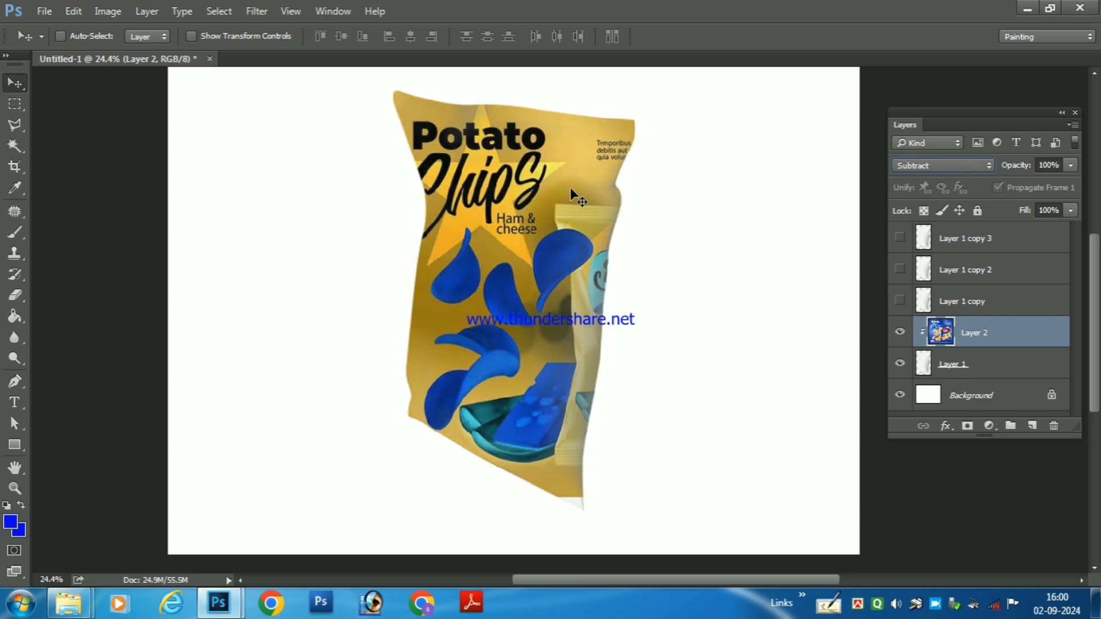
key(Up)
key(Up)
key(Up)
key(Up)
click(968, 167)
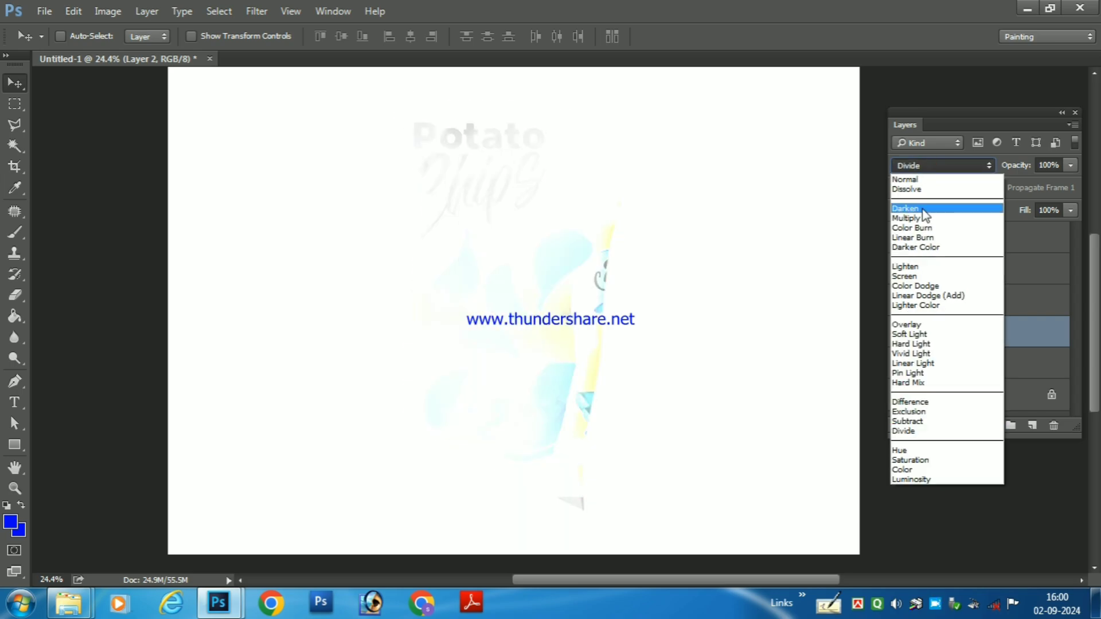
click(928, 221)
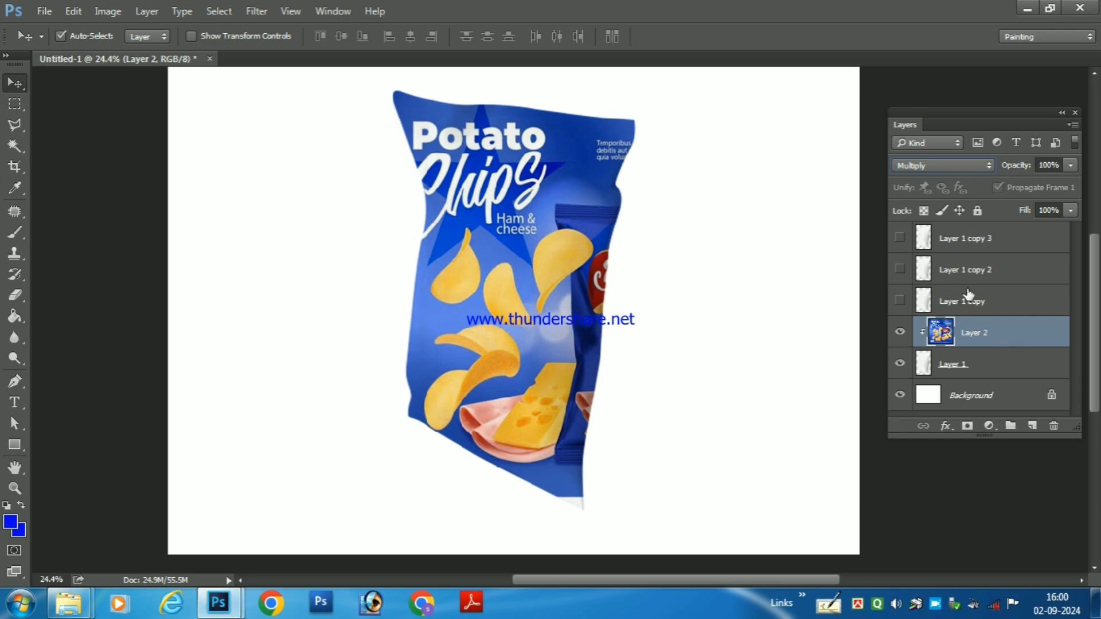
Add a Levels adjustment layer above Layer 1 copy.
click(1004, 310)
click(988, 425)
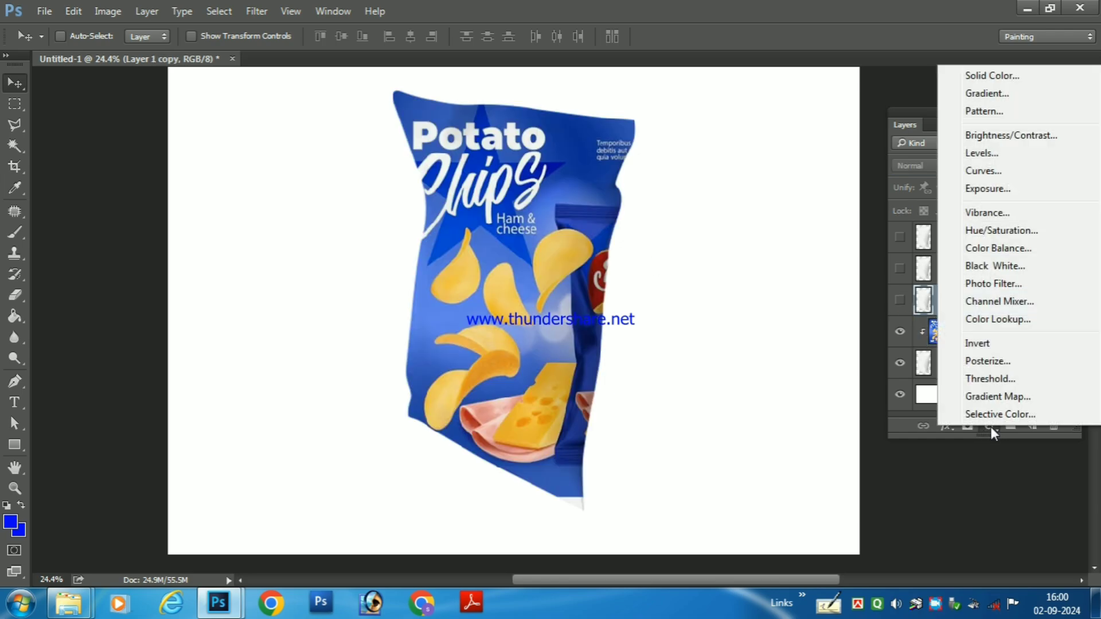
click(981, 154)
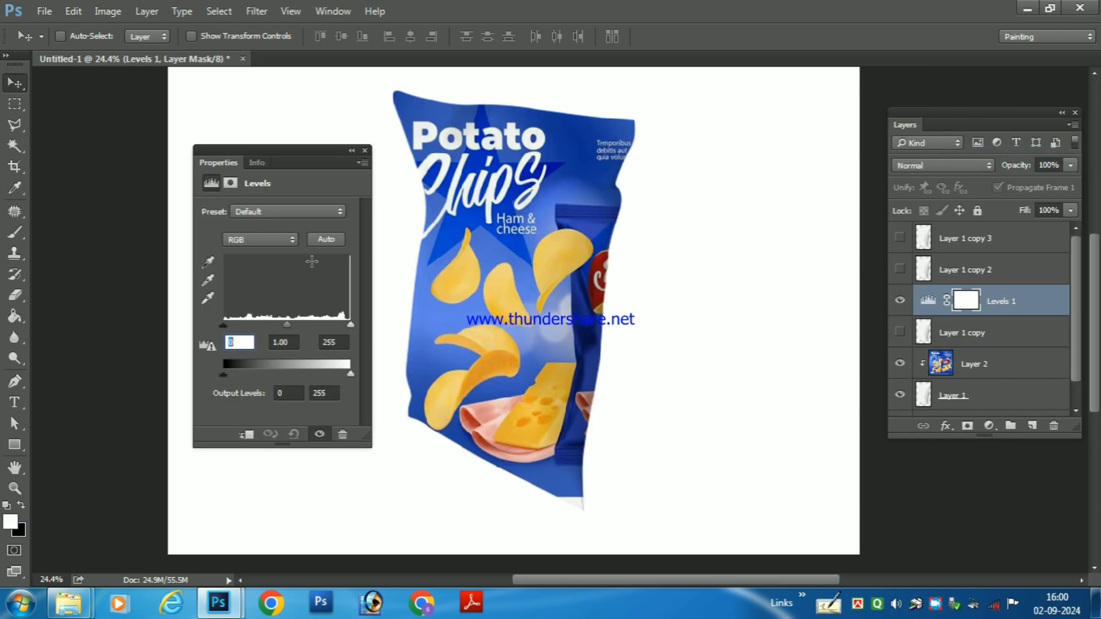
Try darkening the image with the Levels 1 adjustment, setting output white to 178 and the midtone to 0.81.
mouse_move(226, 373)
mouse_down()
mouse_move(247, 372)
mouse_move(218, 372)
mouse_up()
mouse_move(351, 374)
mouse_down()
mouse_move(331, 377)
mouse_move(351, 374)
mouse_up()
mouse_move(226, 374)
mouse_down()
mouse_move(240, 374)
mouse_move(222, 374)
mouse_up()
drag(351, 374, 314, 386)
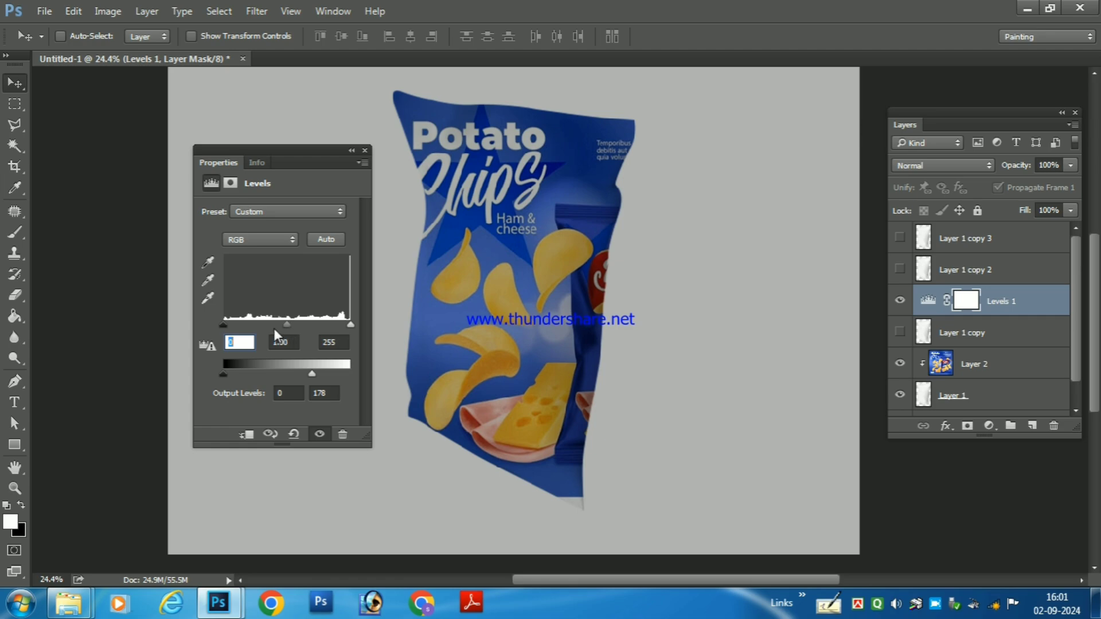
drag(291, 329, 298, 331)
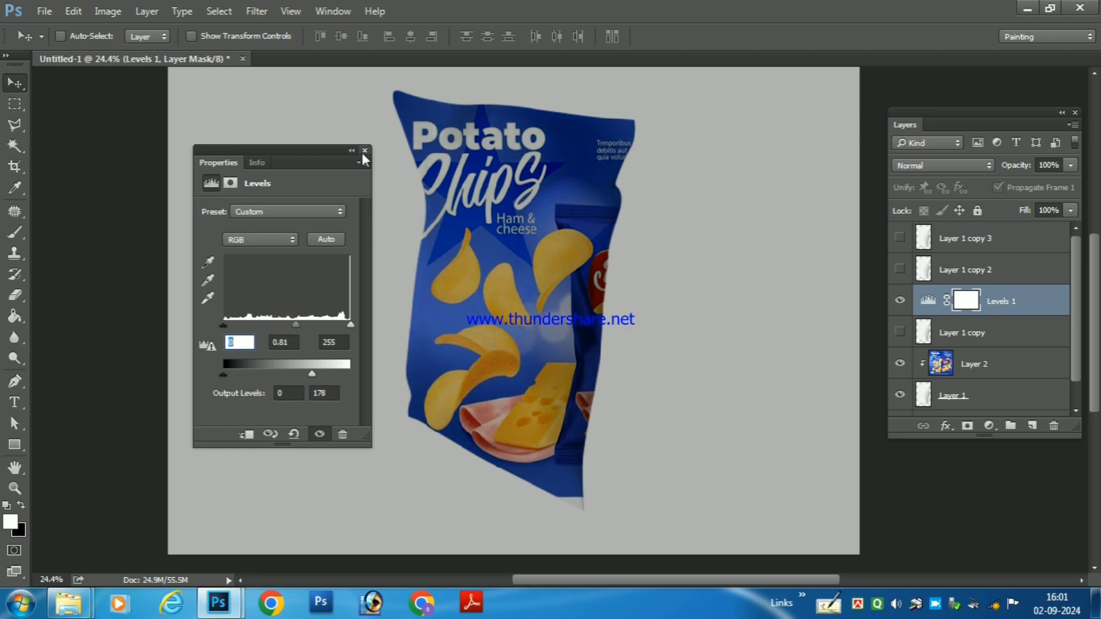
Add a Levels adjustment layer directly above the chips artwork on Layer 2 and clip it to that layer.
ctrl+click(568, 167)
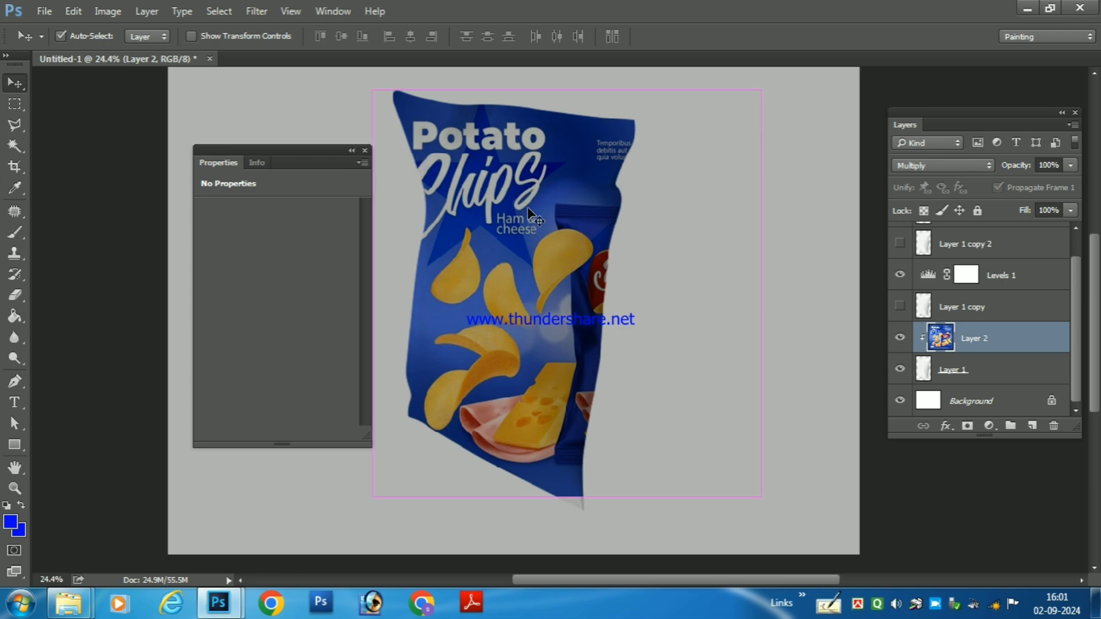
click(365, 151)
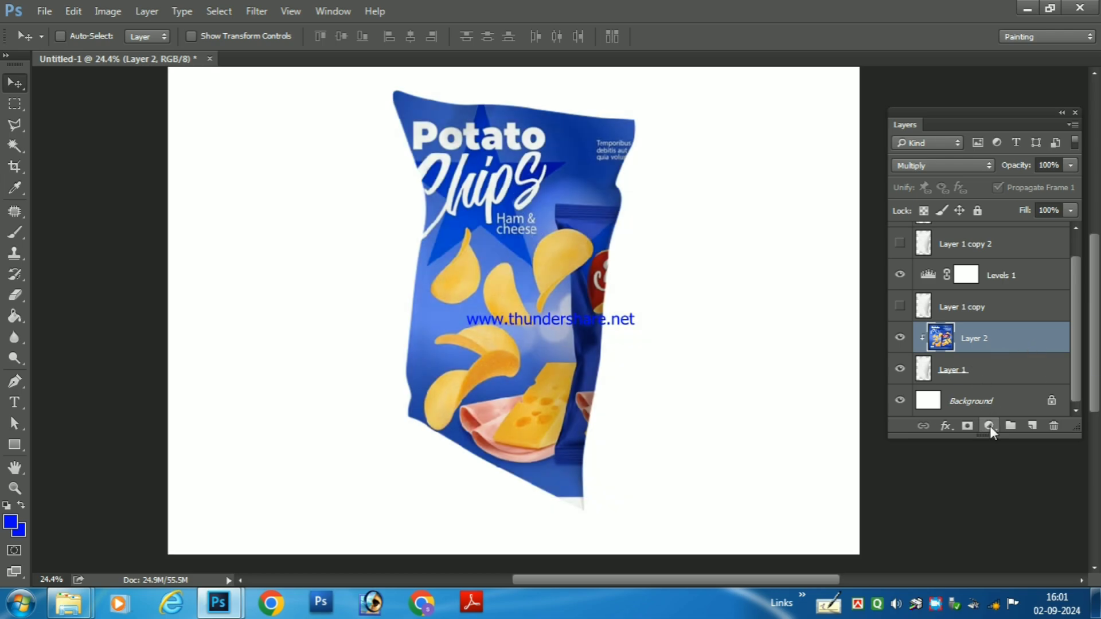
click(989, 426)
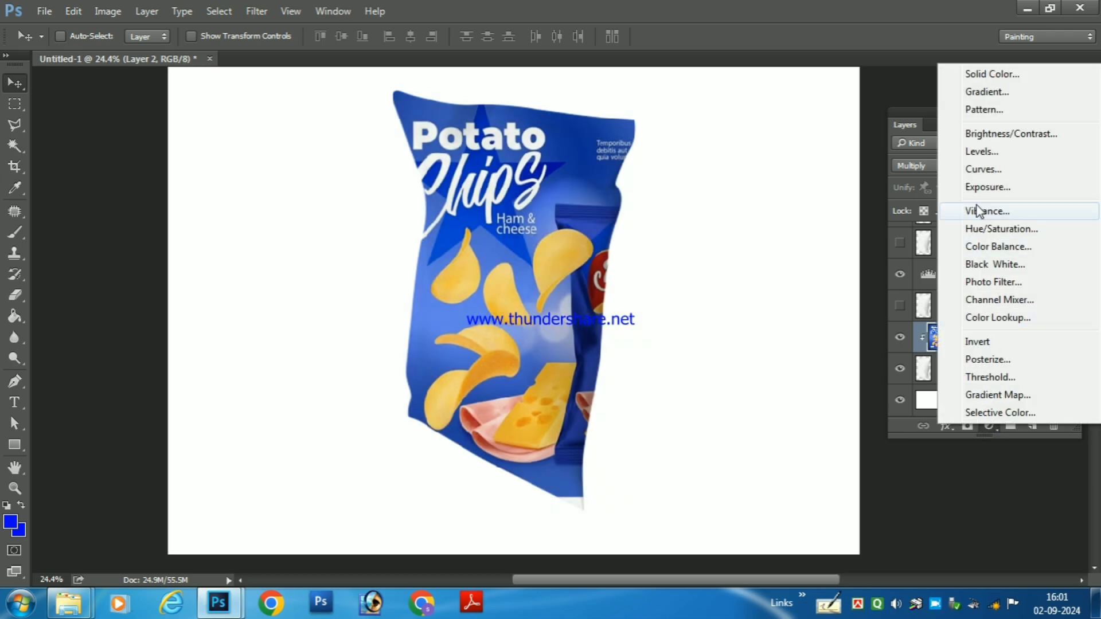
click(977, 153)
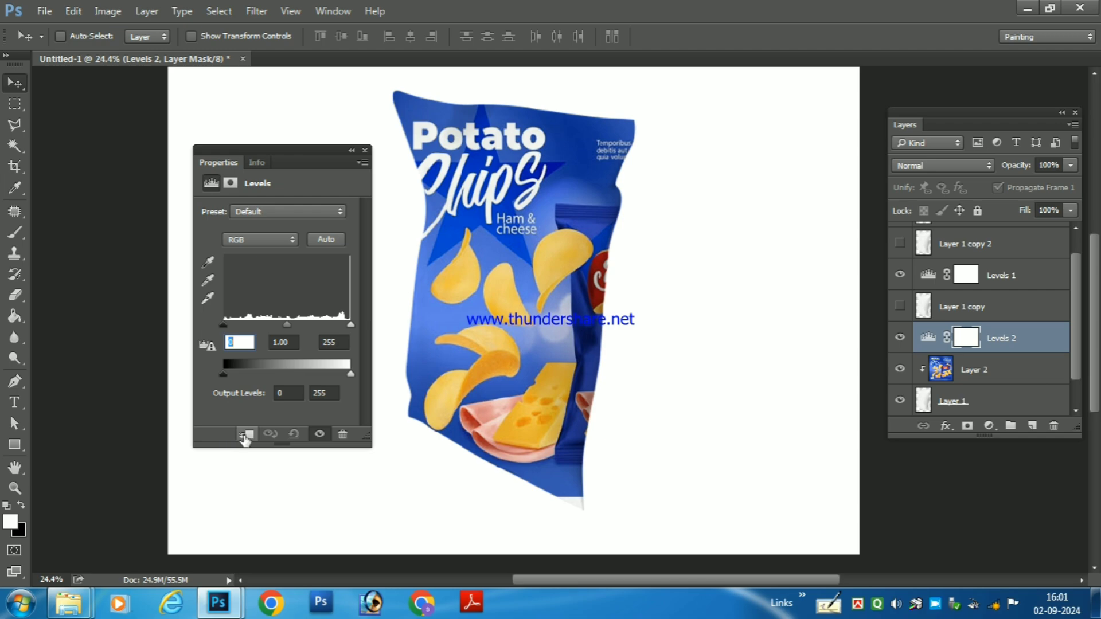
click(246, 434)
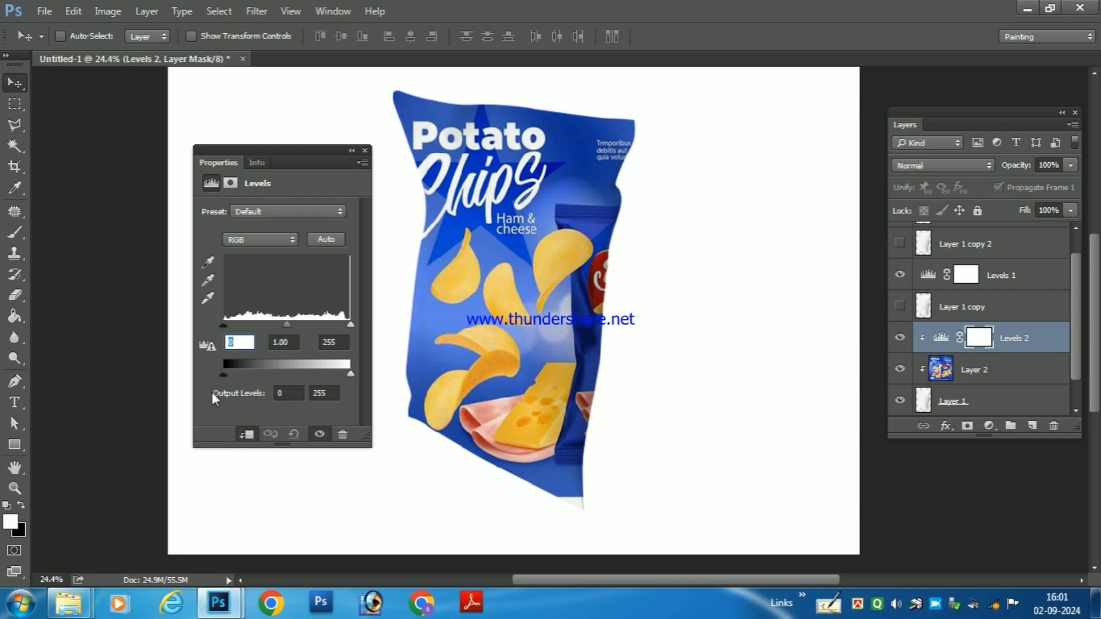
Set the clipped Levels adjustment above Layer 2 to midtone 0.88 and output white 218.
mouse_move(224, 374)
mouse_down()
mouse_move(243, 377)
mouse_move(223, 376)
mouse_up()
mouse_move(348, 374)
mouse_down()
mouse_move(322, 380)
mouse_move(332, 380)
mouse_up()
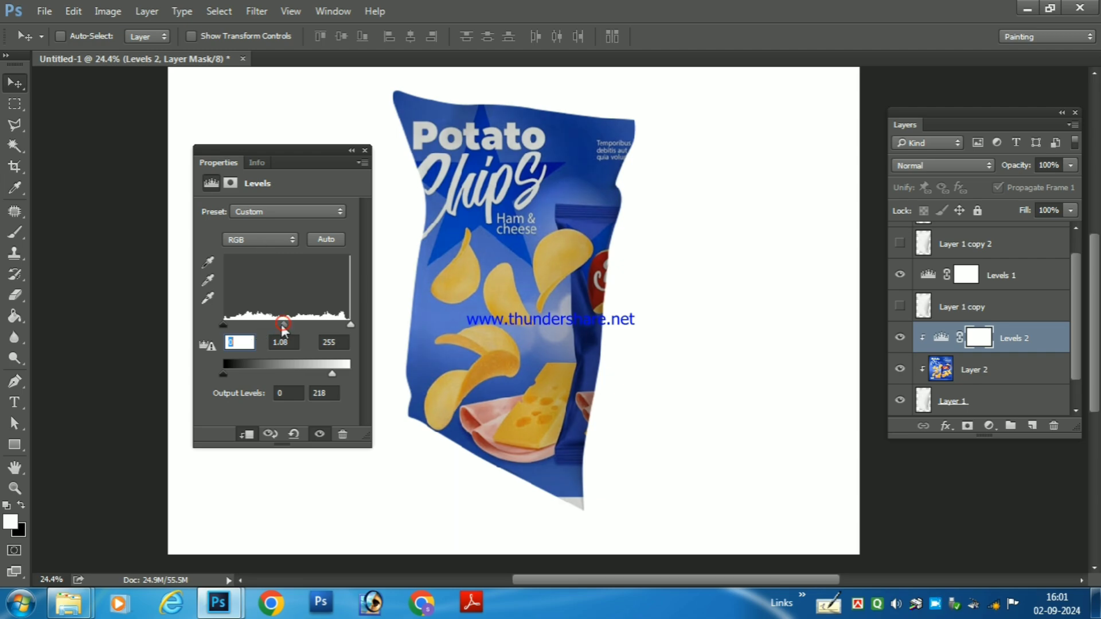
drag(283, 327, 295, 333)
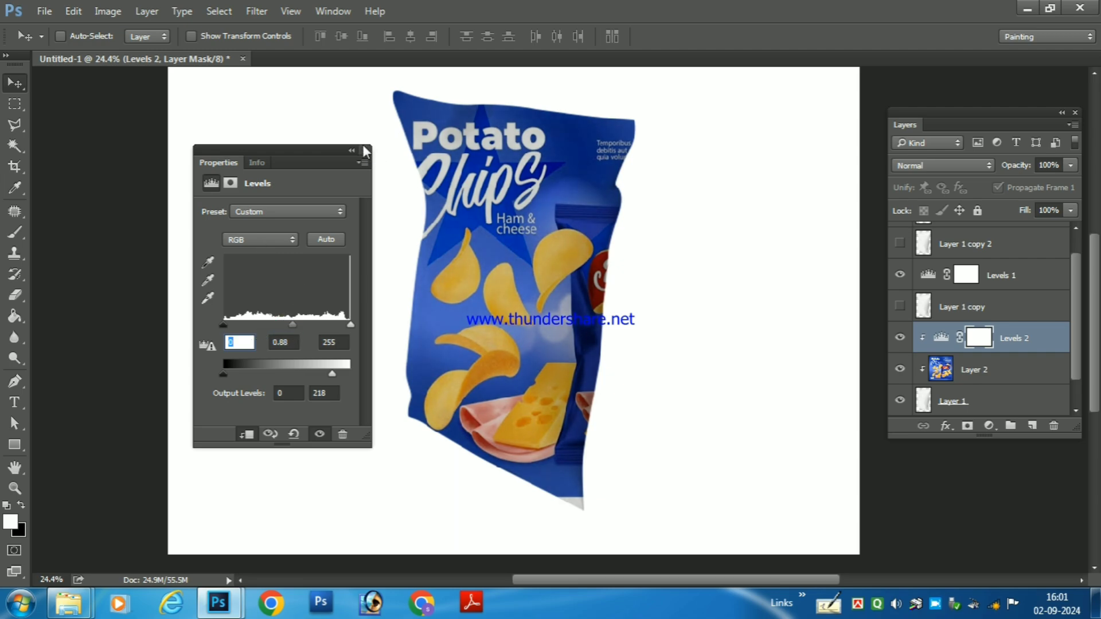
click(1024, 341)
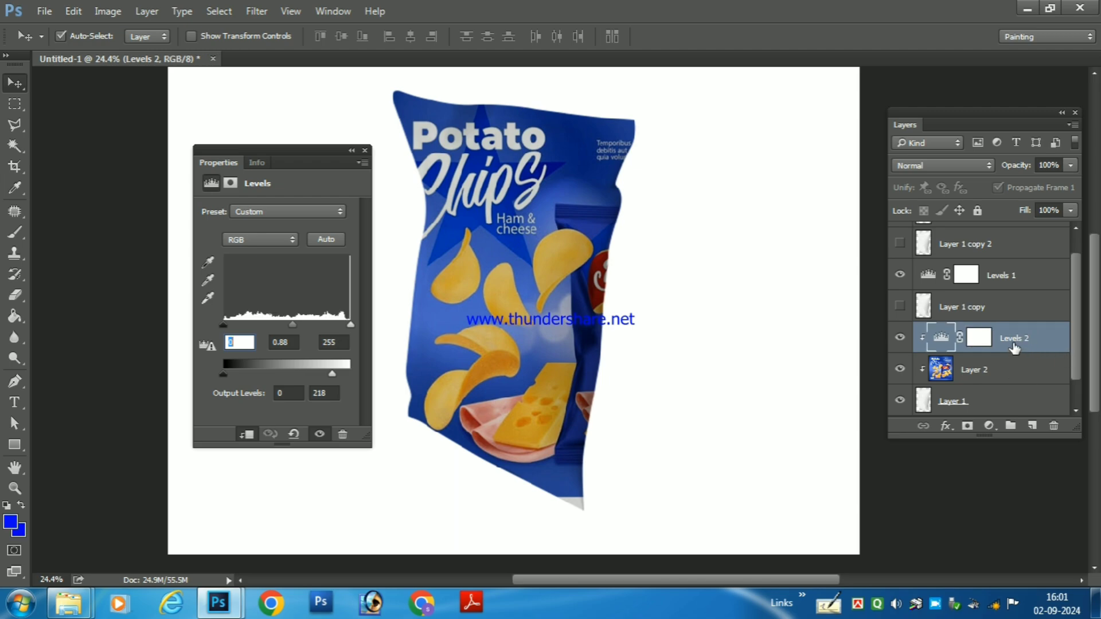
key(ctrl+alt+g)
key(ctrl+alt+g)
click(1015, 347)
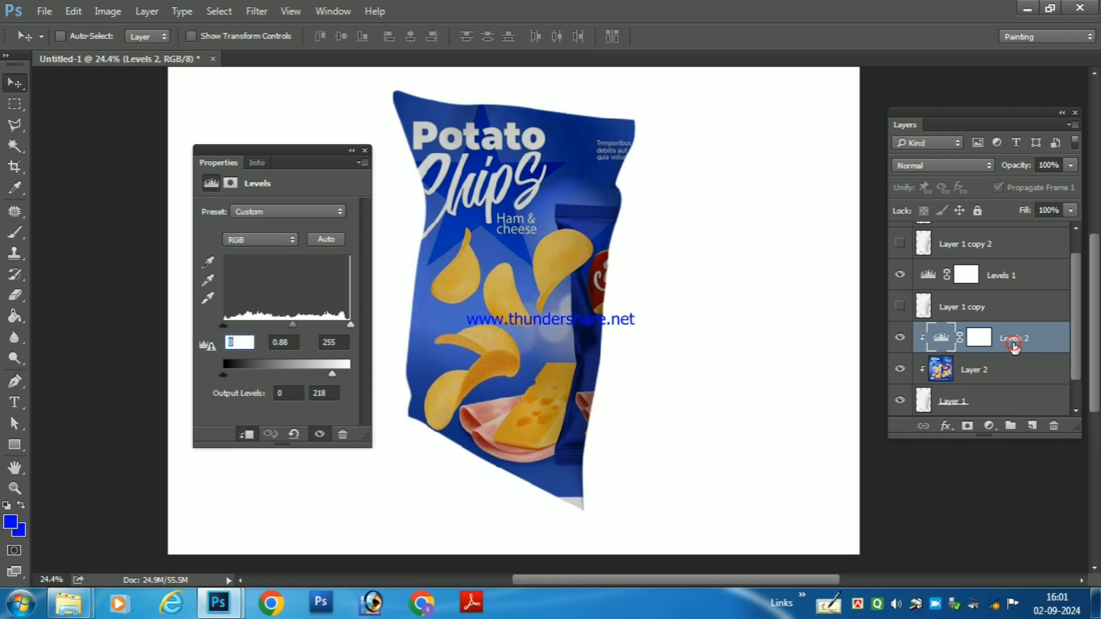
click(366, 151)
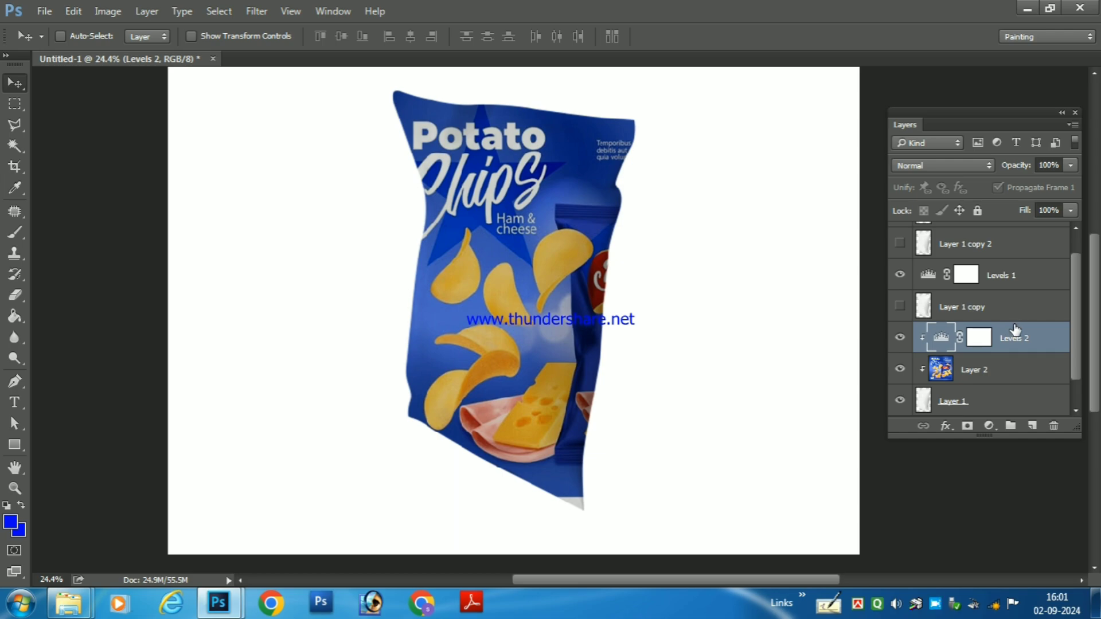
Try adding a Levels adjustment above the revealed Layer 1 copy, undo it and hide Layer 1 copy again.
scroll(1016, 330, down, 1)
click(900, 276)
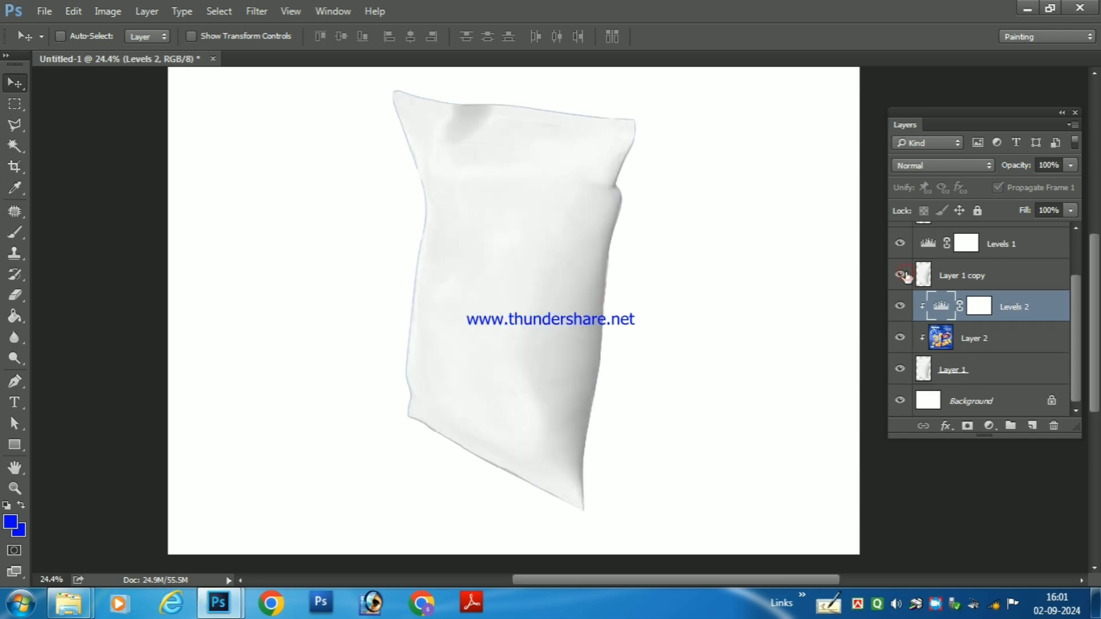
click(1003, 280)
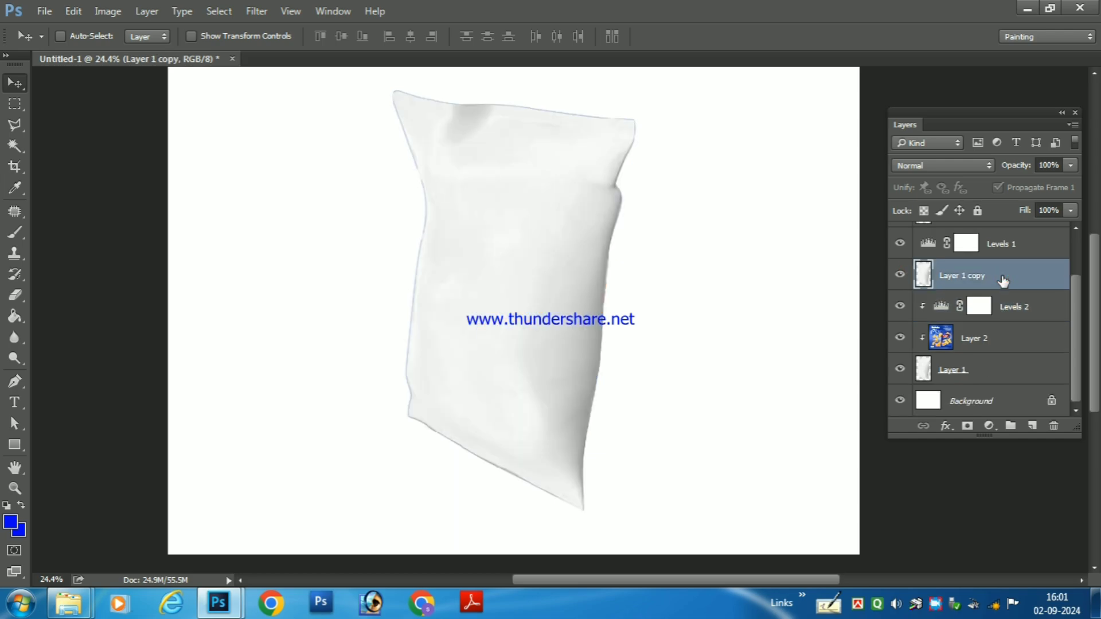
click(990, 427)
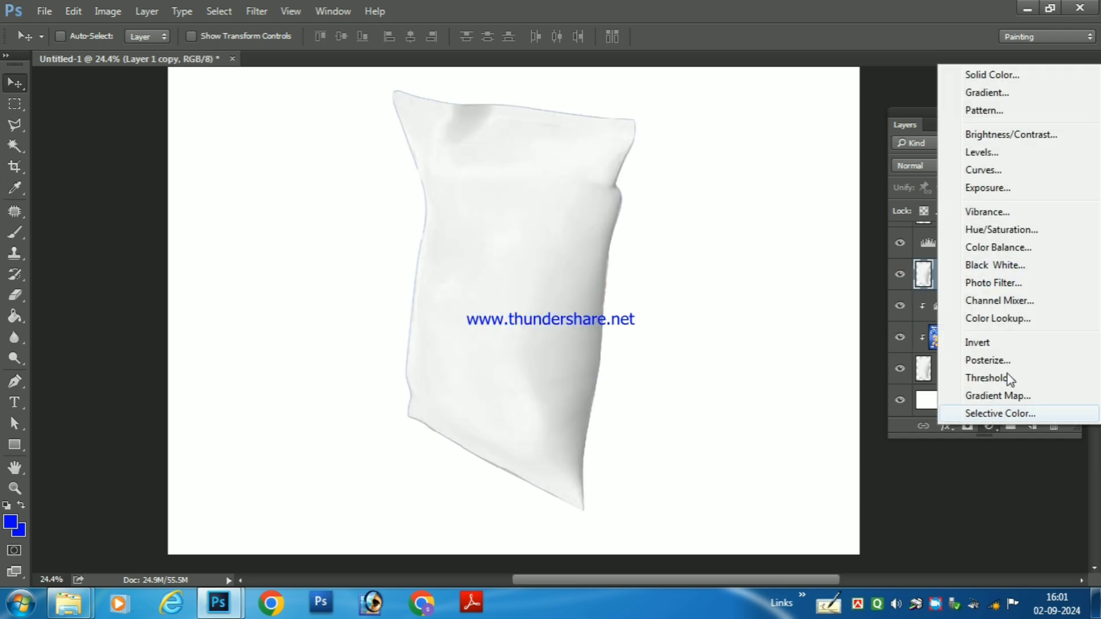
click(990, 157)
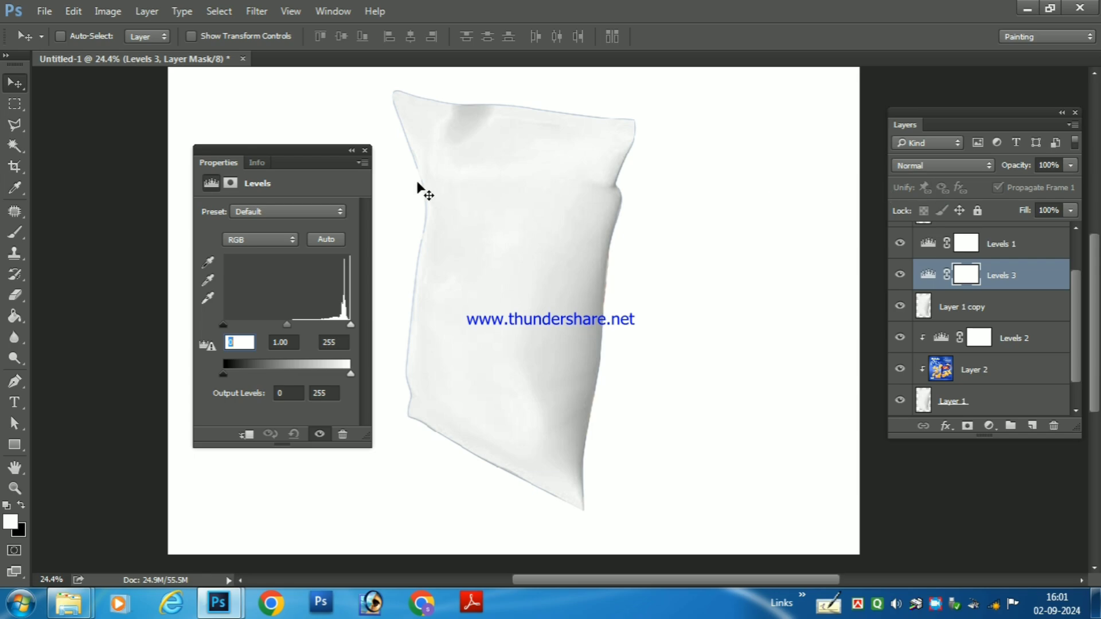
click(365, 151)
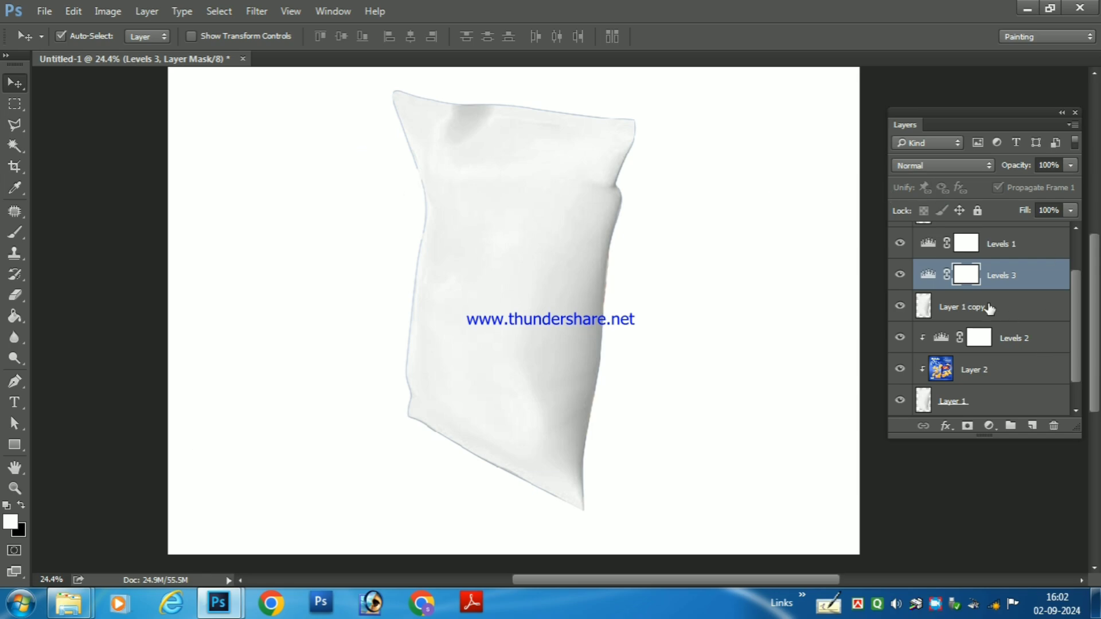
key(ctrl+z)
click(1005, 315)
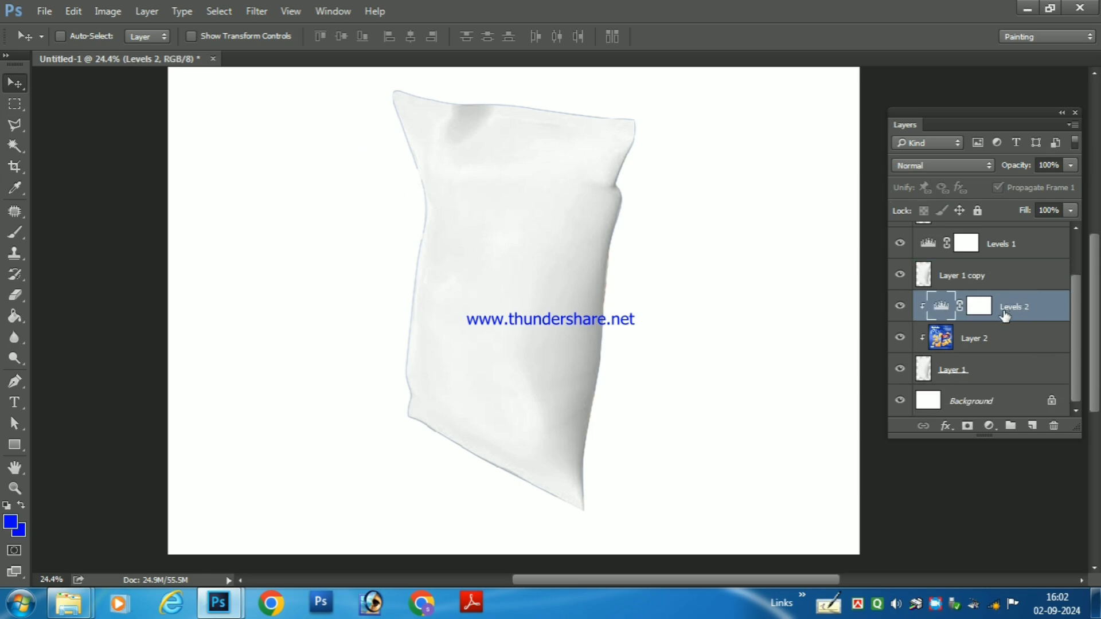
click(897, 306)
click(897, 306)
click(900, 275)
Set the blend mode of the Levels 2 adjustment layer to Multiply and its opacity to 40%.
click(935, 164)
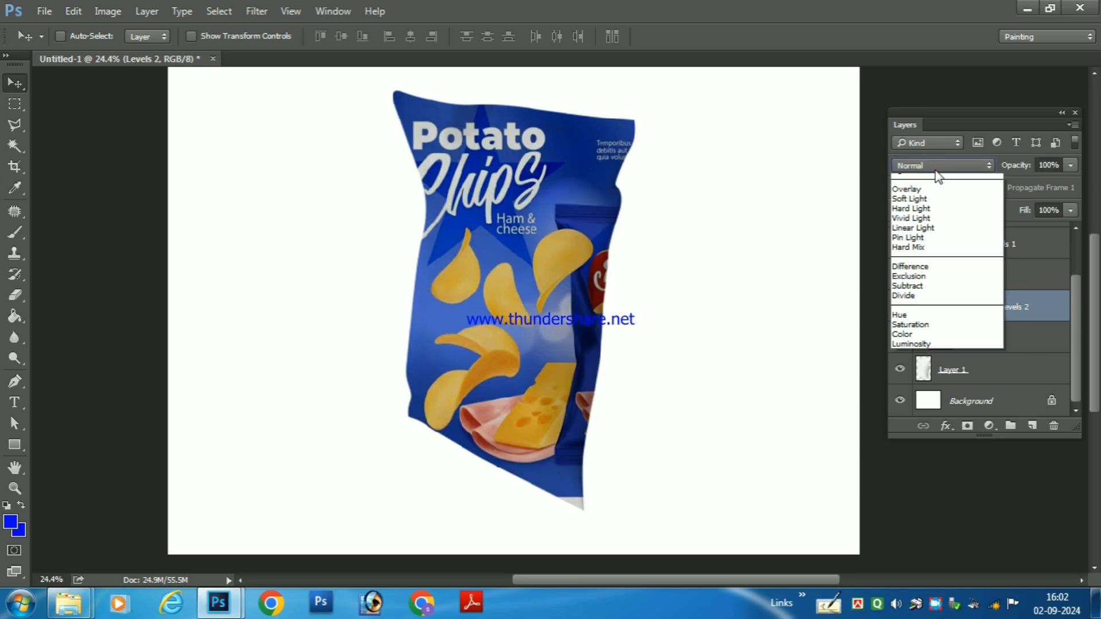
click(916, 216)
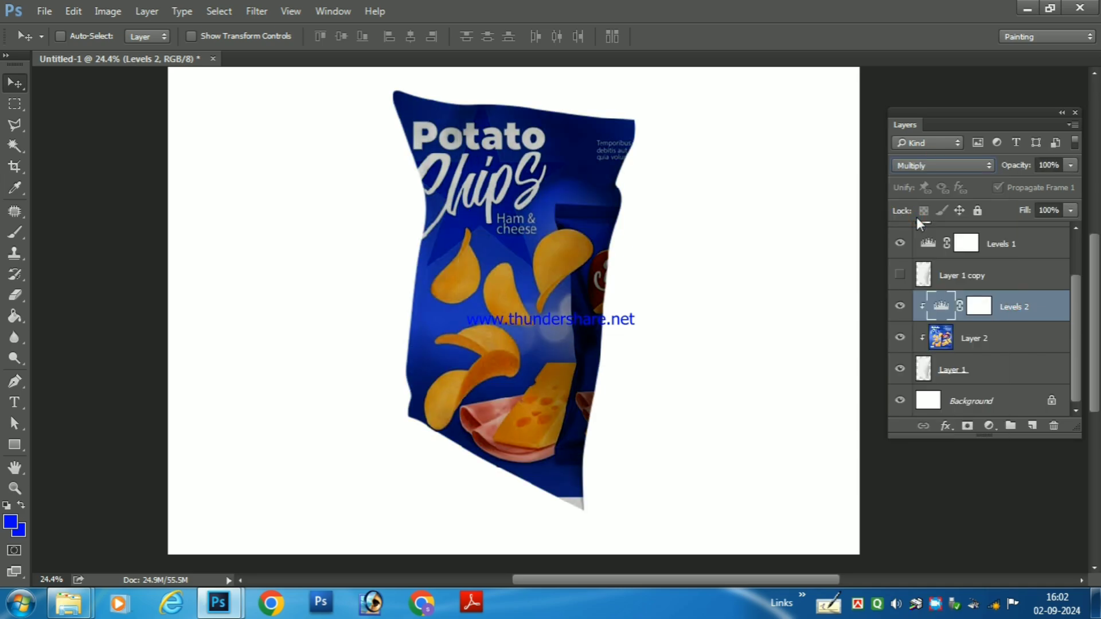
click(1071, 166)
drag(1044, 180, 1021, 182)
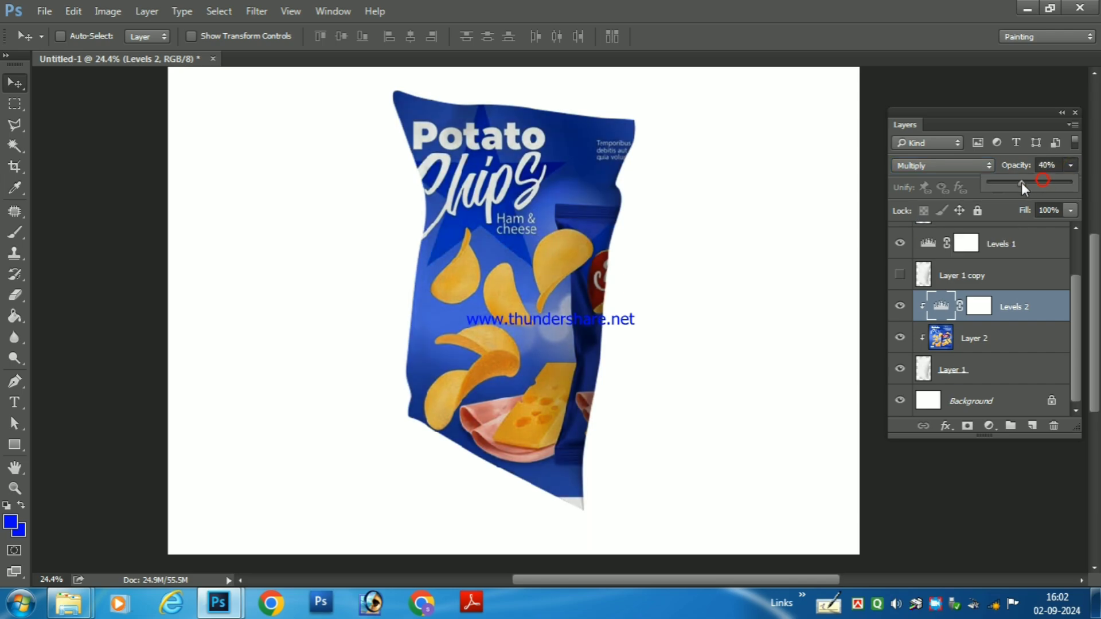
Show Layer 1 copy and set its blend mode to Multiply.
click(992, 282)
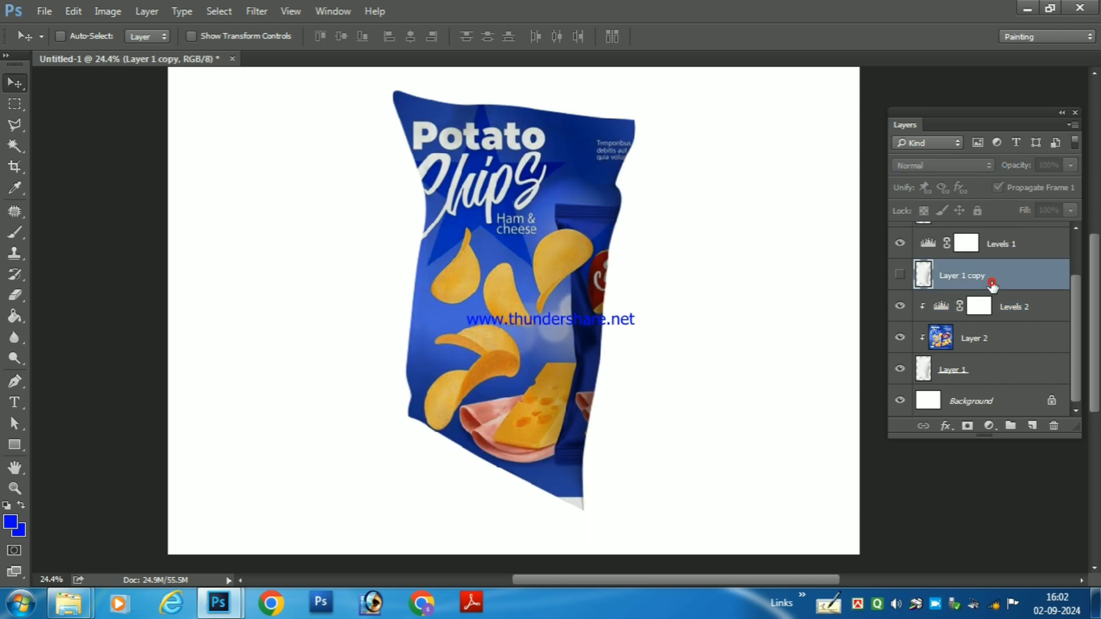
click(901, 276)
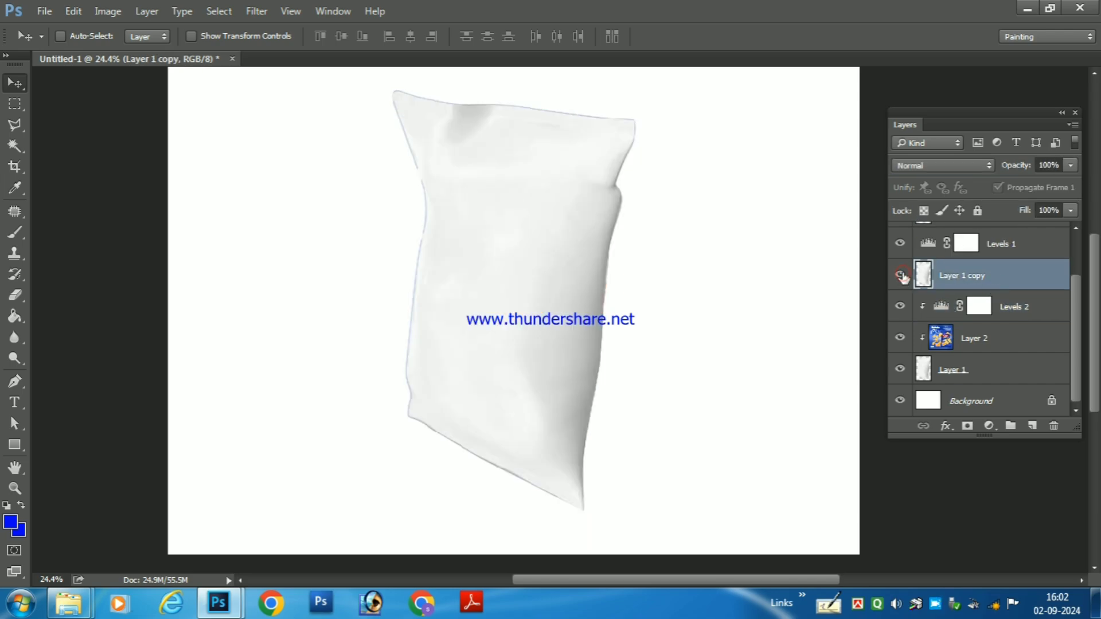
click(974, 163)
click(930, 217)
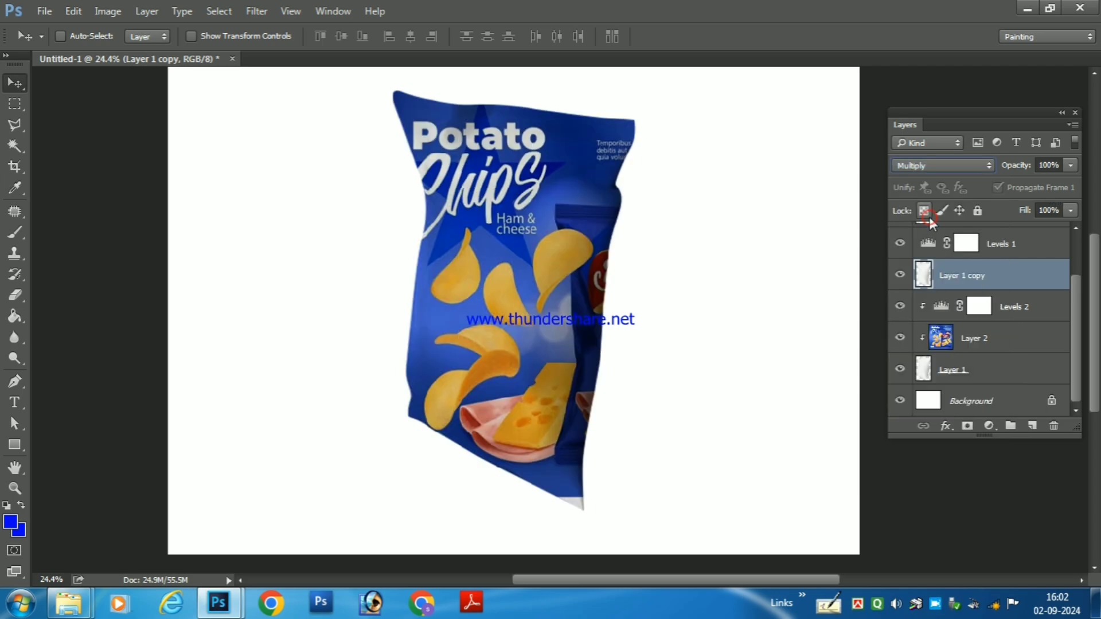
Add a Levels adjustment layer clipped to Layer 1 copy and set its input white level to 129.
click(991, 429)
click(999, 150)
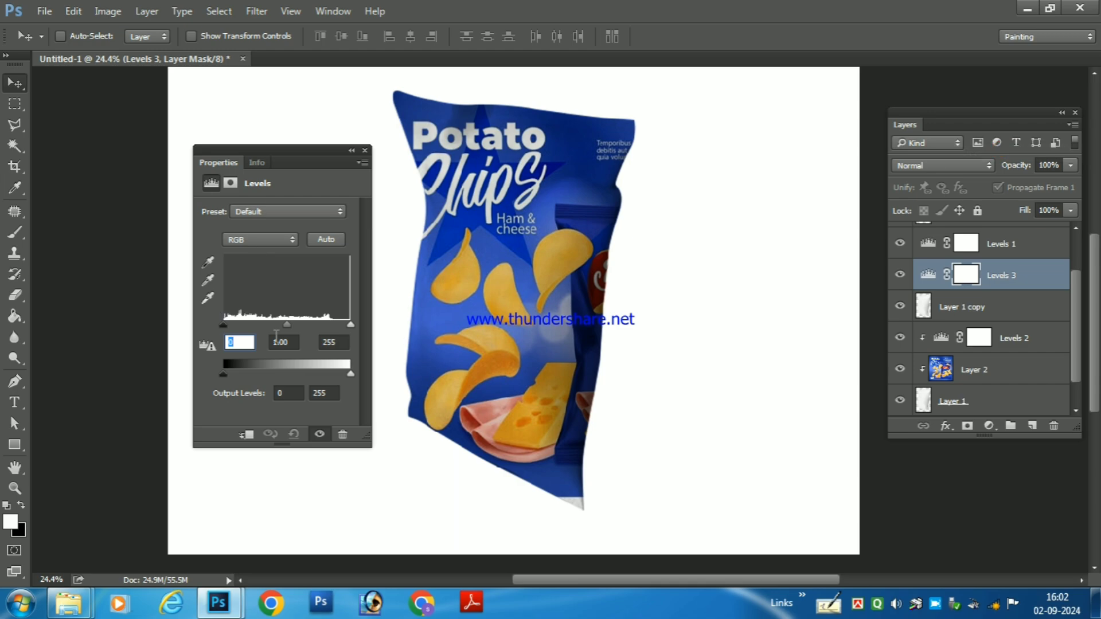
click(247, 435)
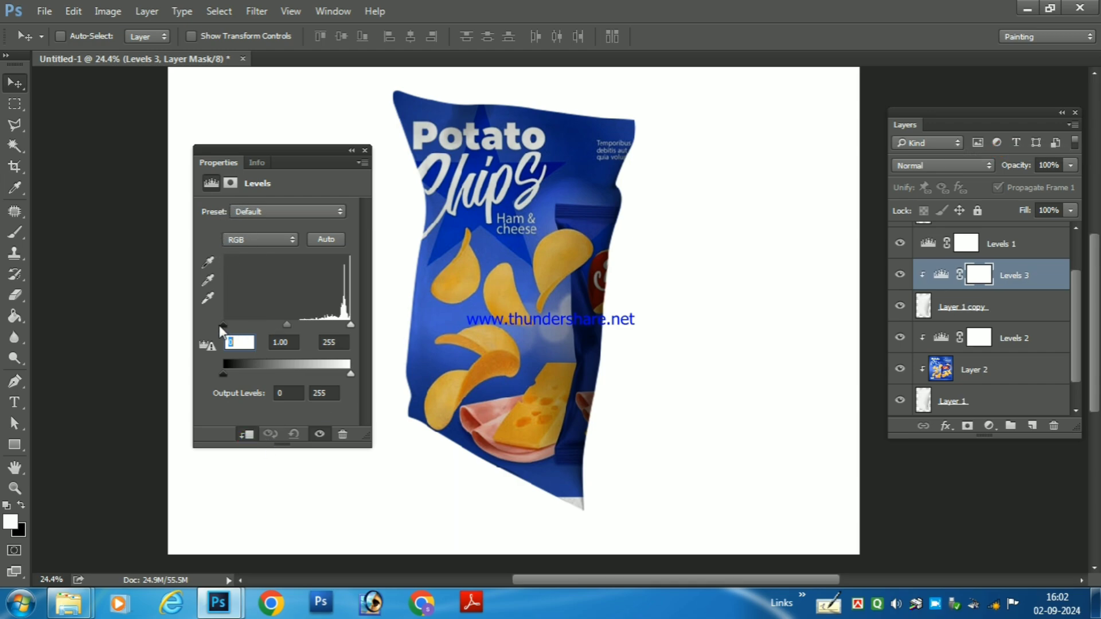
mouse_move(223, 325)
mouse_down()
mouse_move(271, 326)
mouse_move(224, 337)
mouse_up()
drag(351, 325, 288, 339)
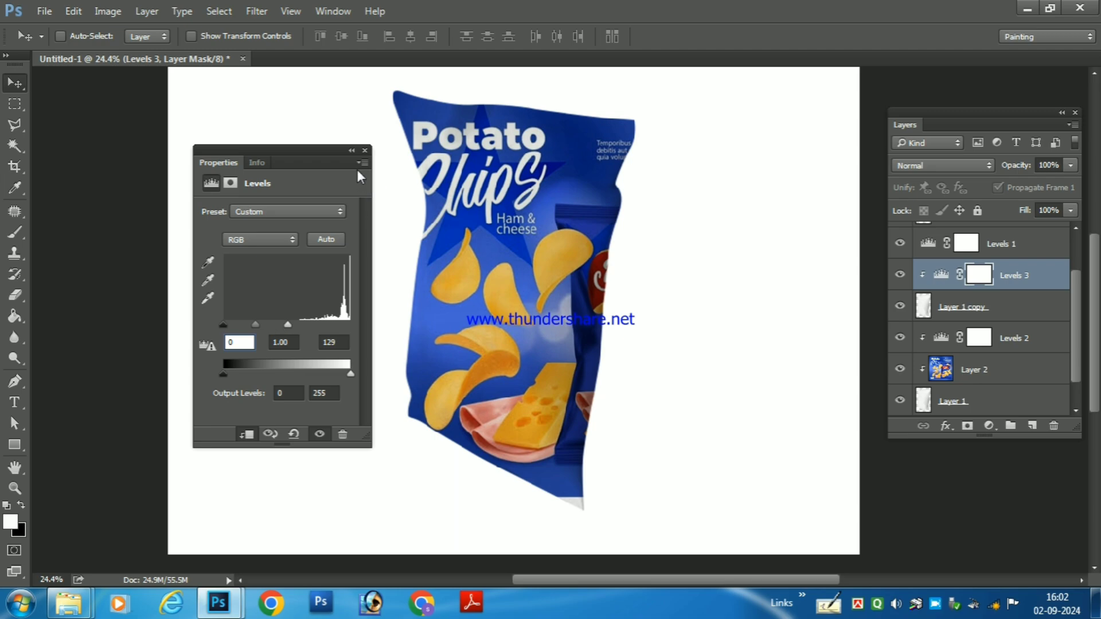
click(365, 151)
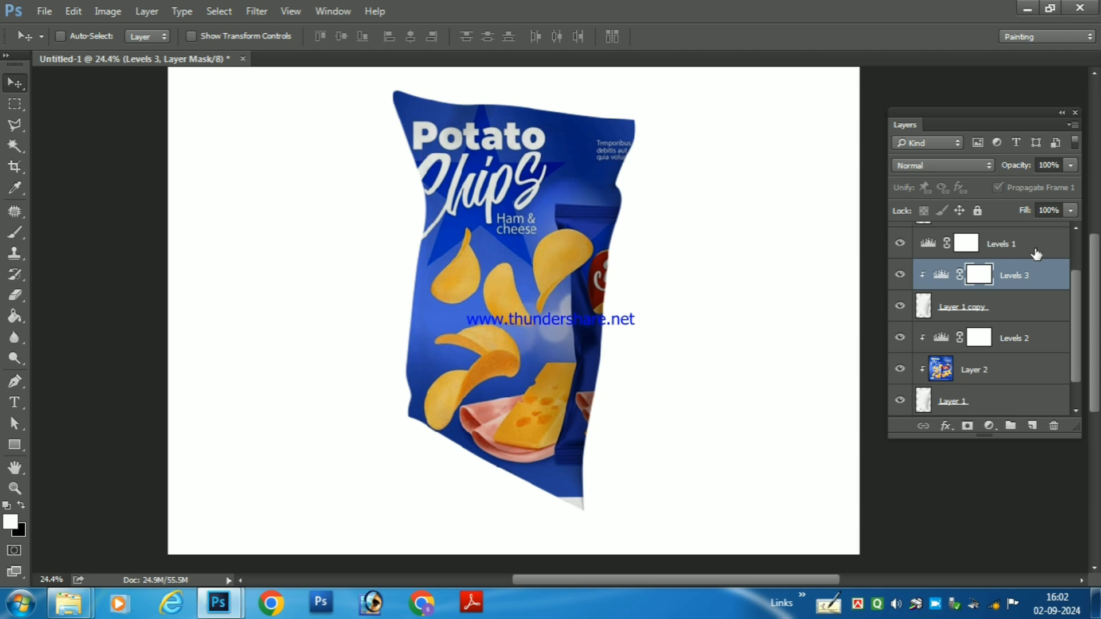
Show Layer 1 copy 2 and add a Levels adjustment layer directly above it with default settings.
click(1032, 251)
scroll(1033, 251, up, 1)
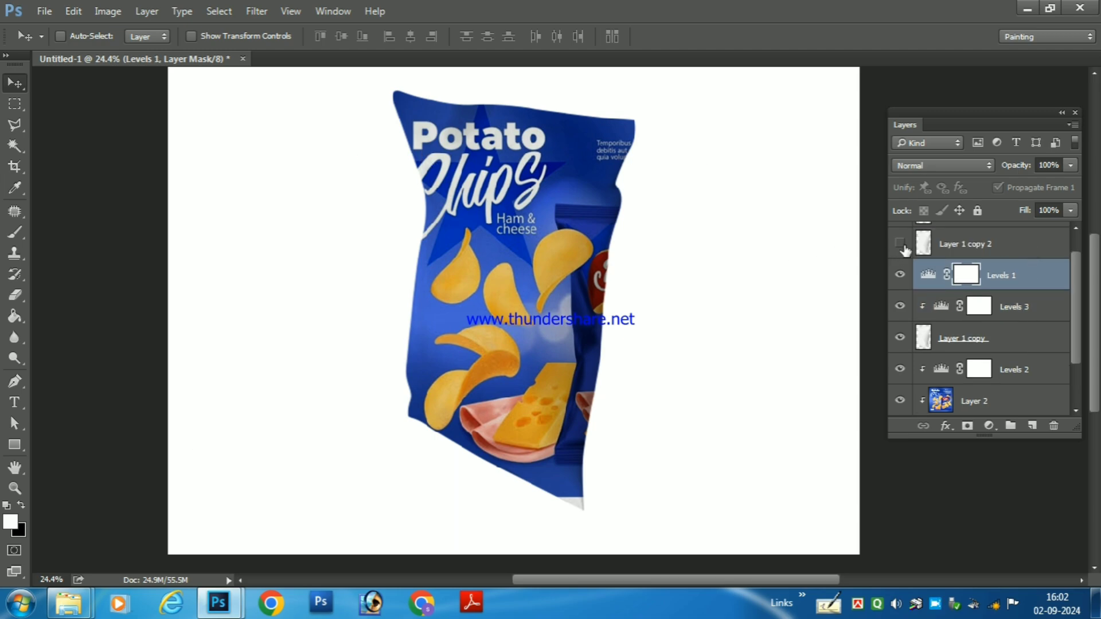
click(901, 245)
click(965, 253)
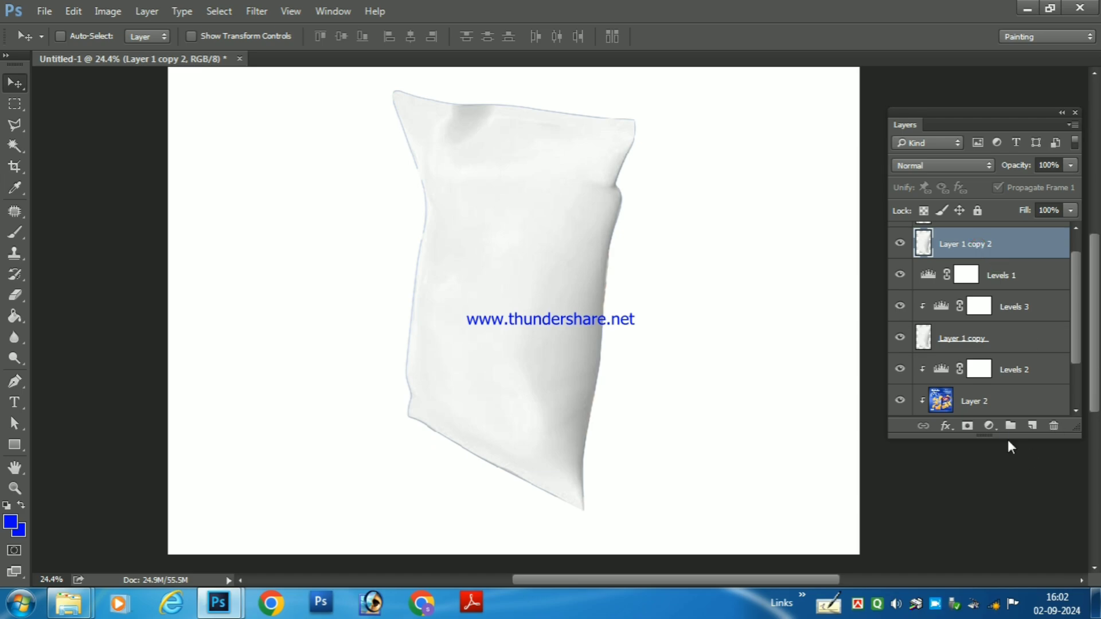
click(989, 426)
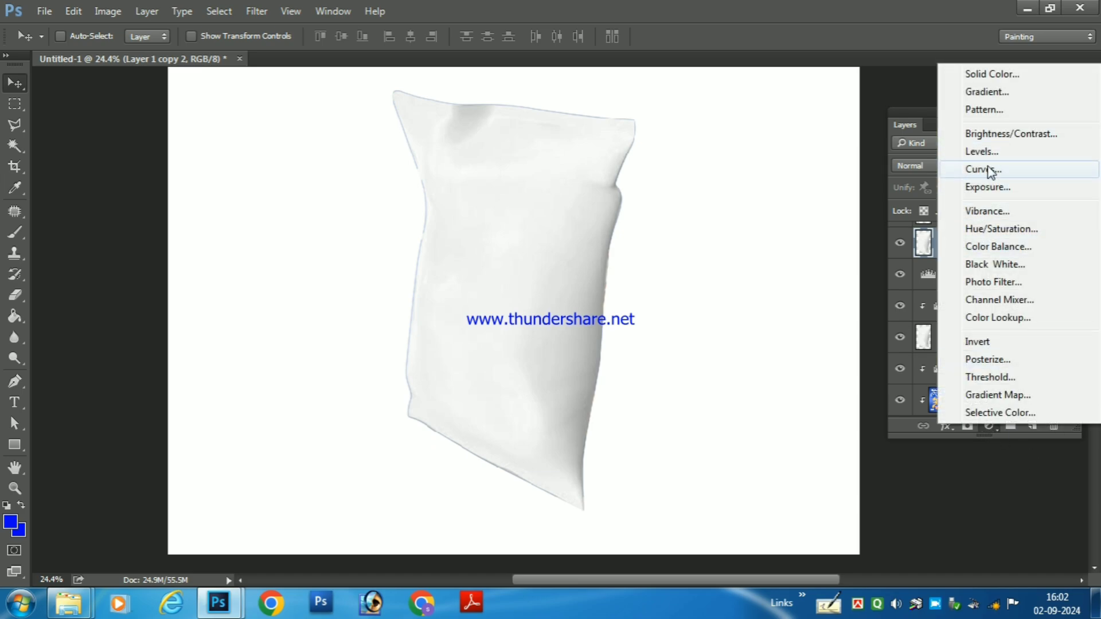
click(1001, 153)
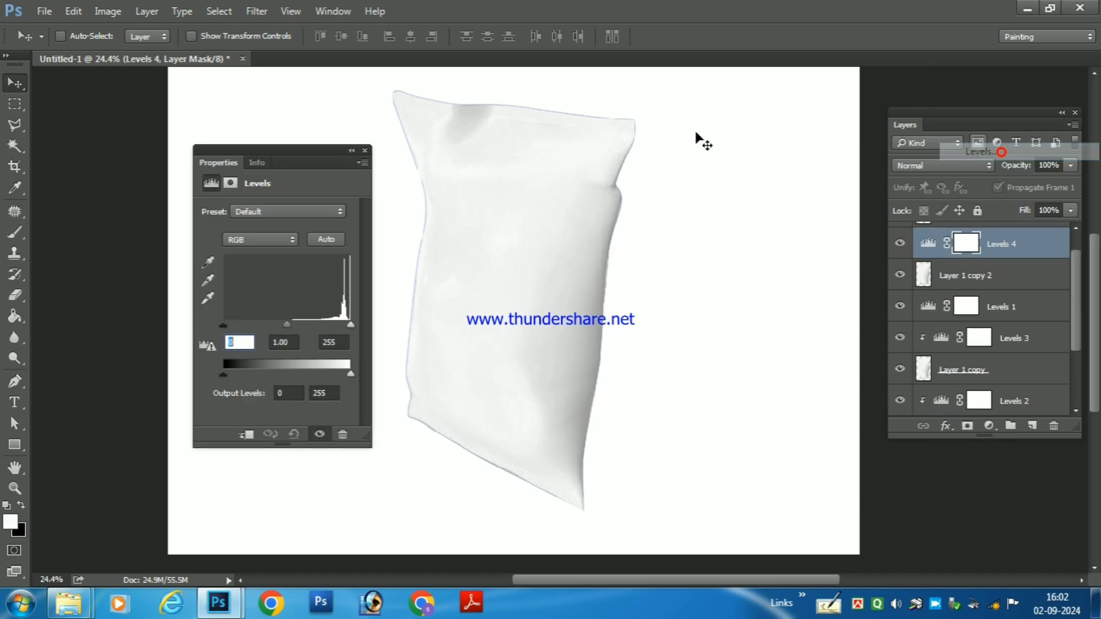
click(366, 151)
Set the blend mode of the Levels adjustment layer above Layer 1 copy 2 to Multiply.
click(933, 163)
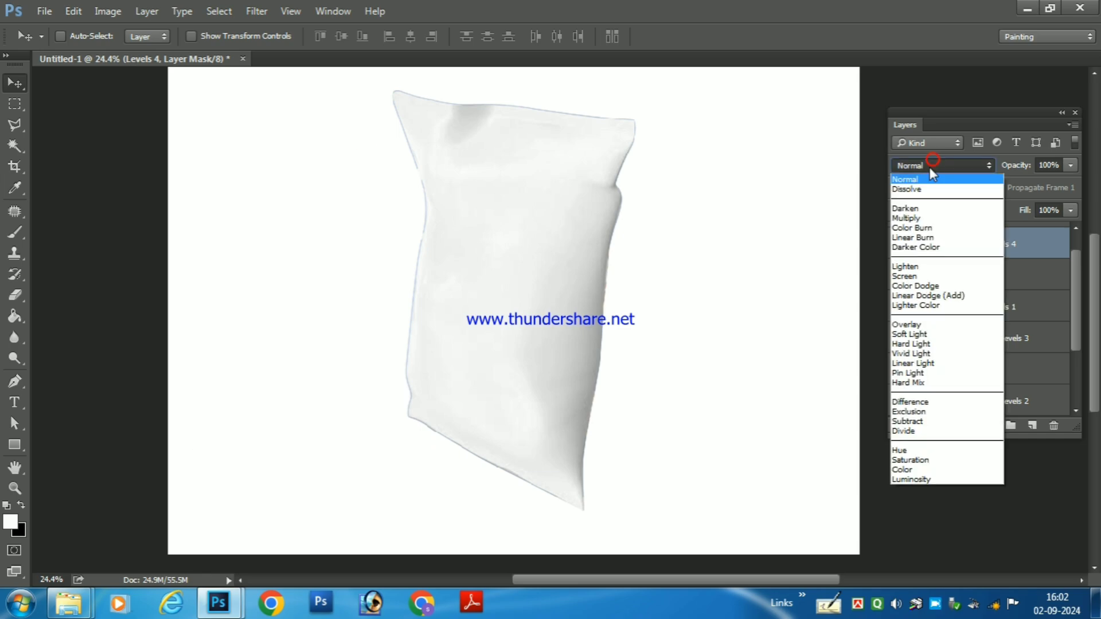
click(927, 219)
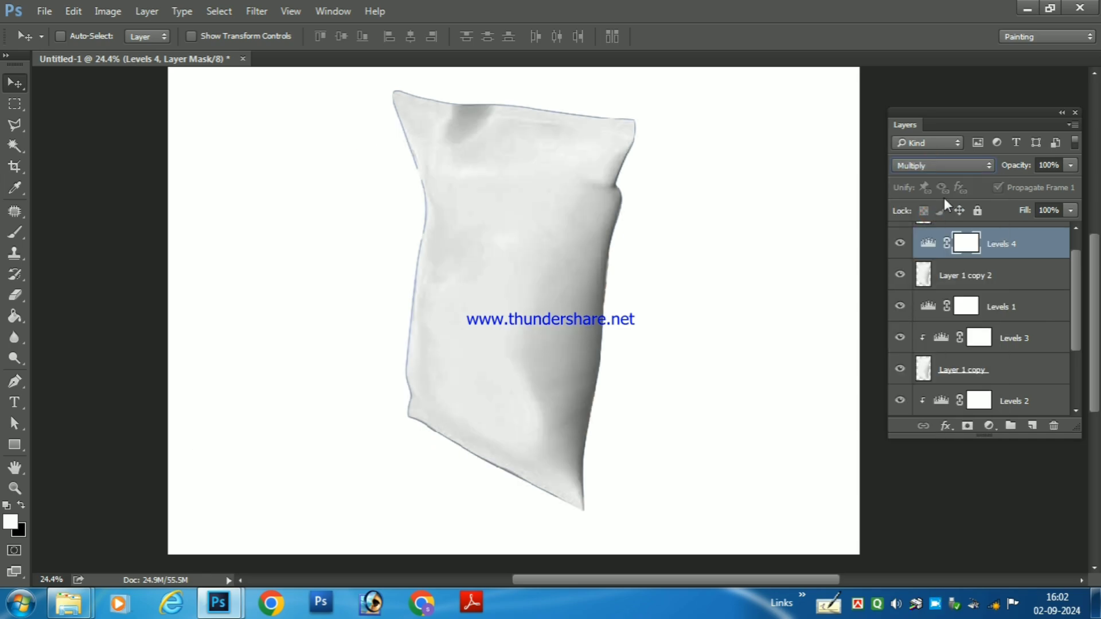
scroll(921, 246, up, 1)
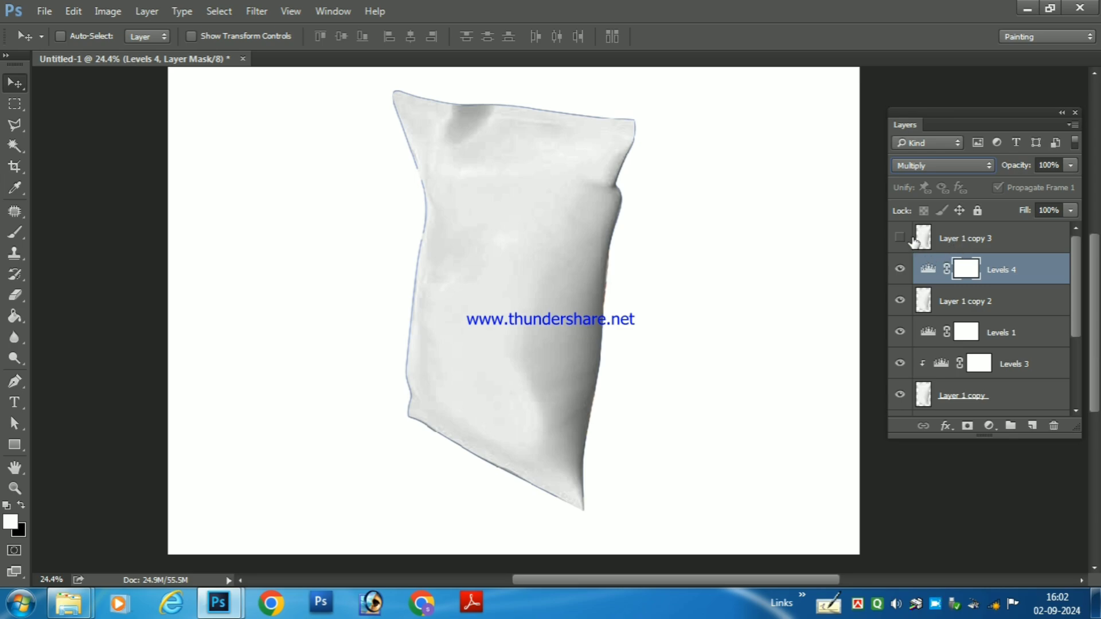
click(901, 270)
click(901, 270)
click(940, 168)
click(940, 168)
click(941, 167)
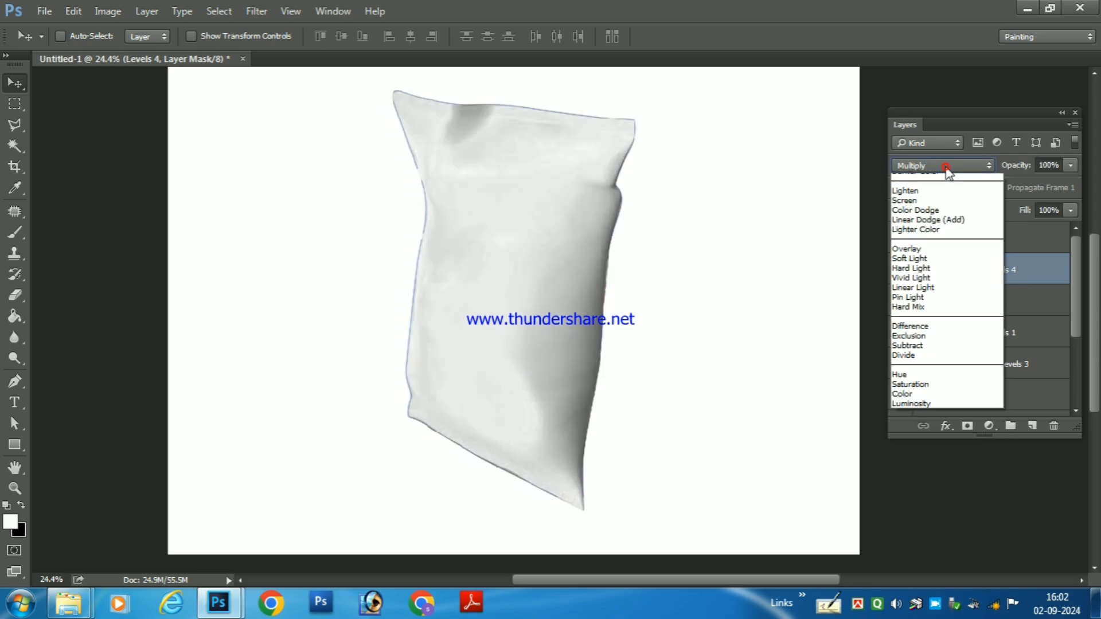
click(1041, 248)
Hide the Levels 4 adjustment layer and set the blend mode of Layer 1 copy 2 to Multiply.
click(900, 269)
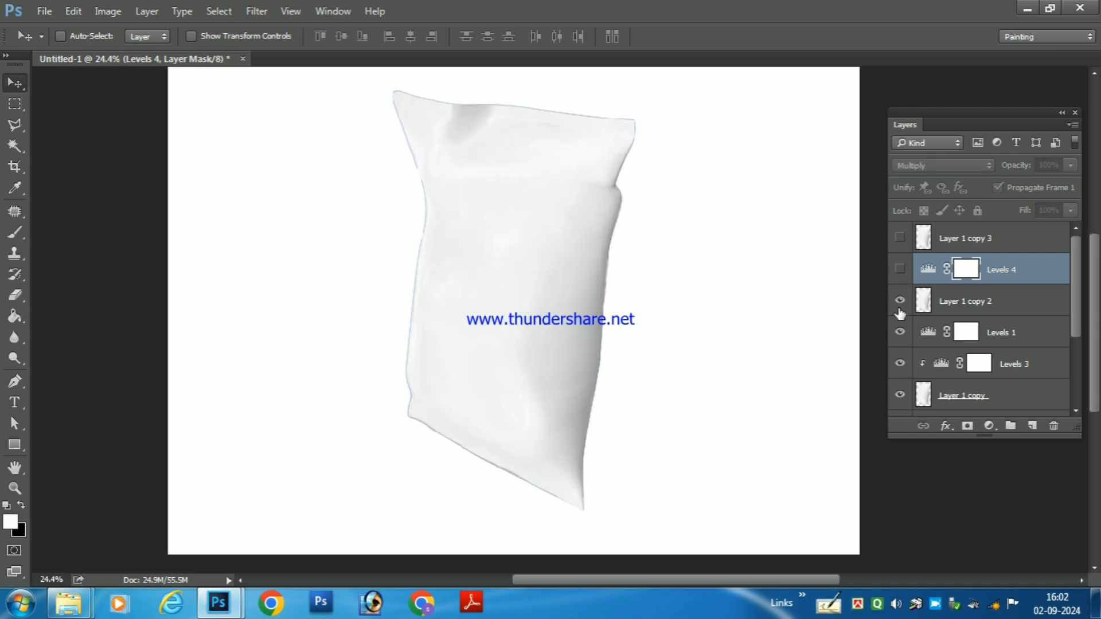
click(900, 303)
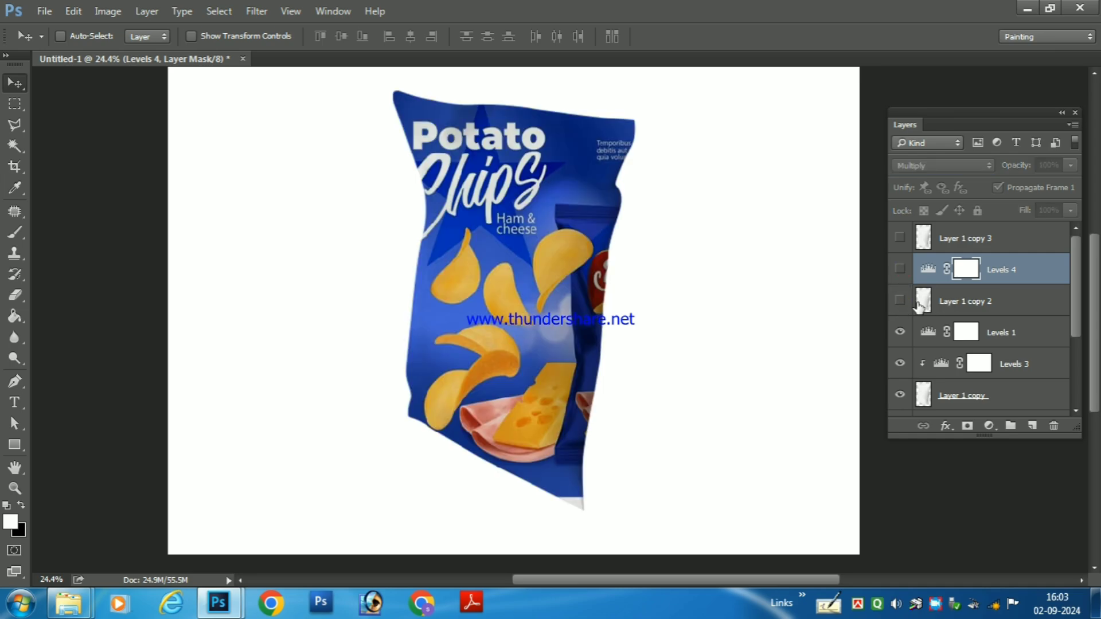
click(899, 304)
click(946, 301)
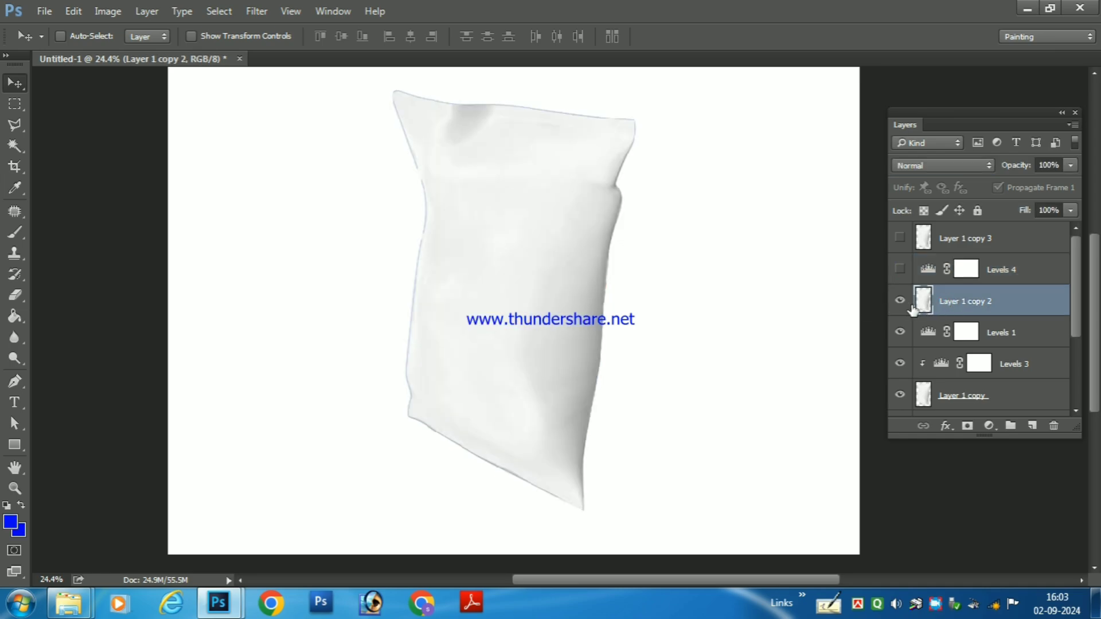
click(943, 165)
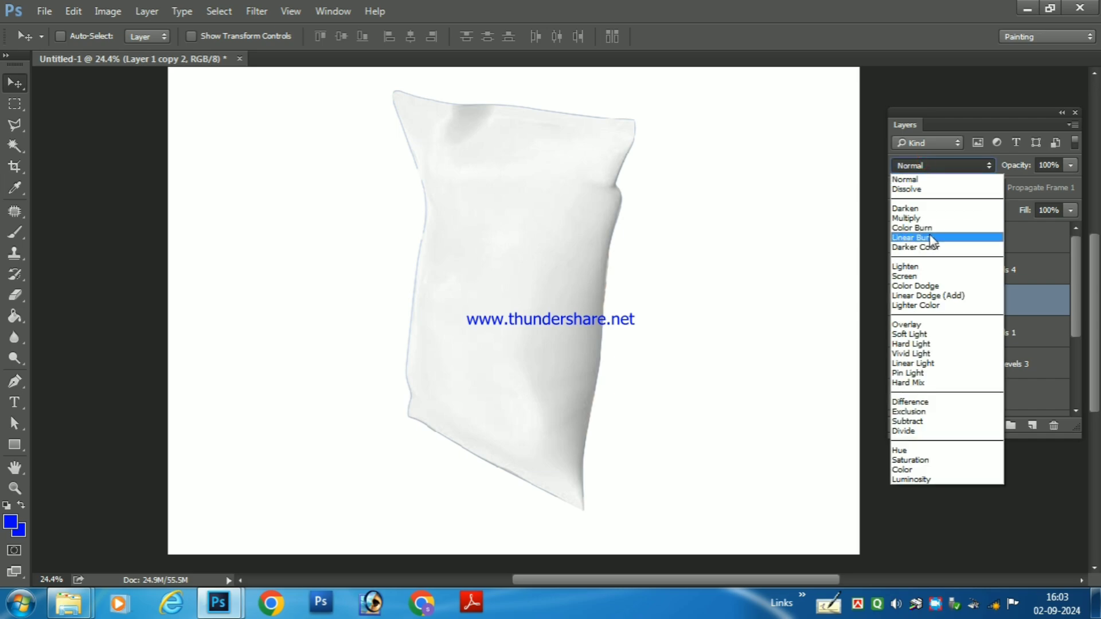
click(932, 224)
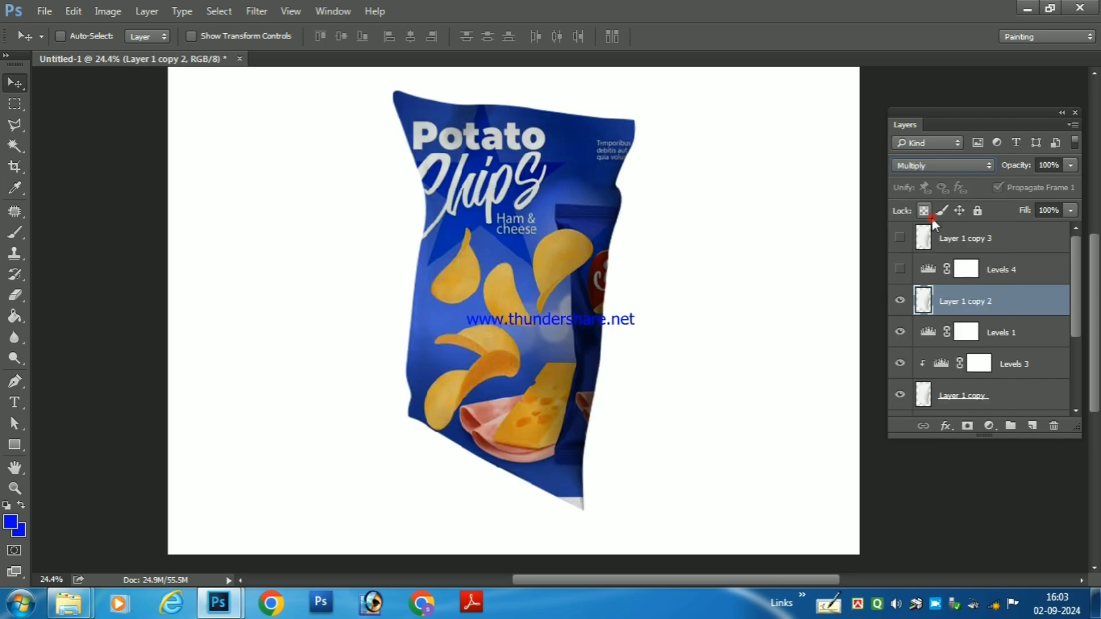
Show the Levels 4 adjustment layer and set its opacity to 18%.
click(900, 269)
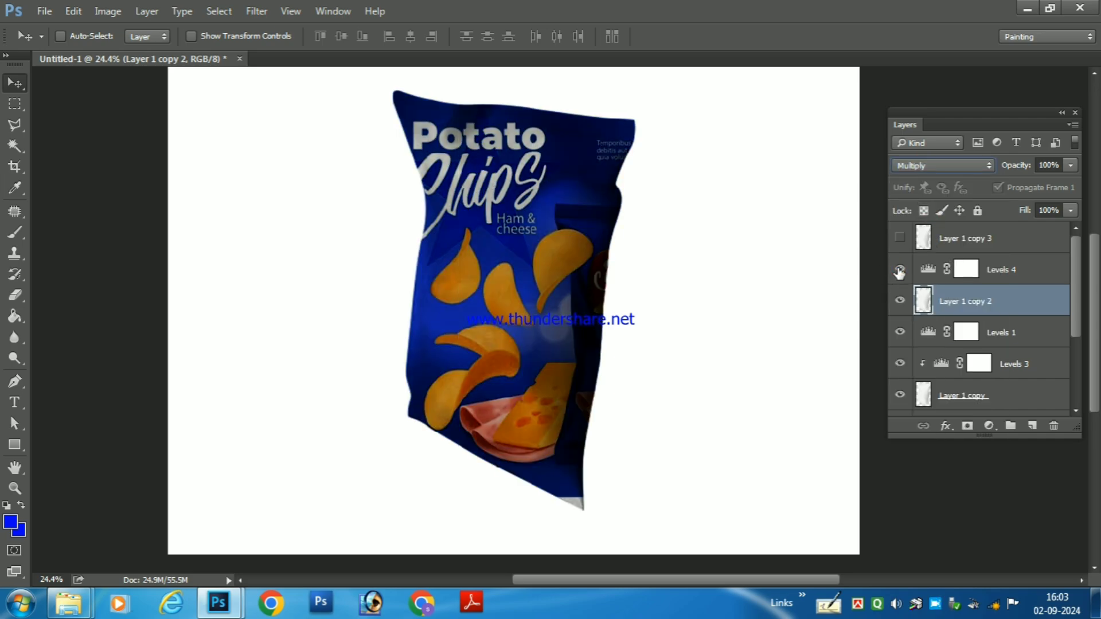
click(1003, 269)
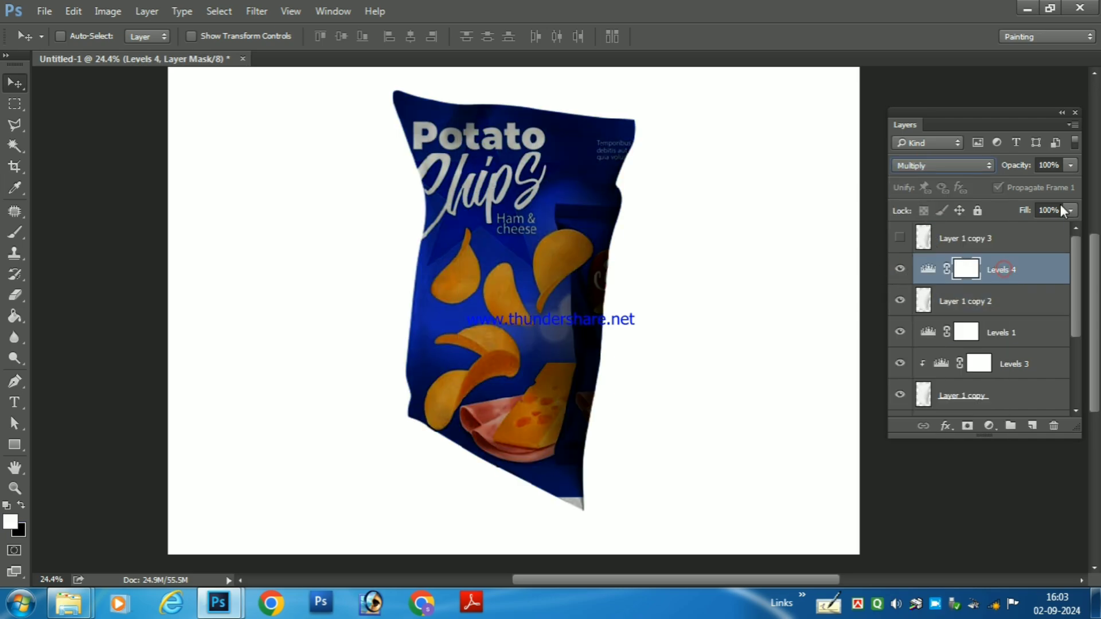
click(1071, 165)
drag(1022, 183, 1002, 188)
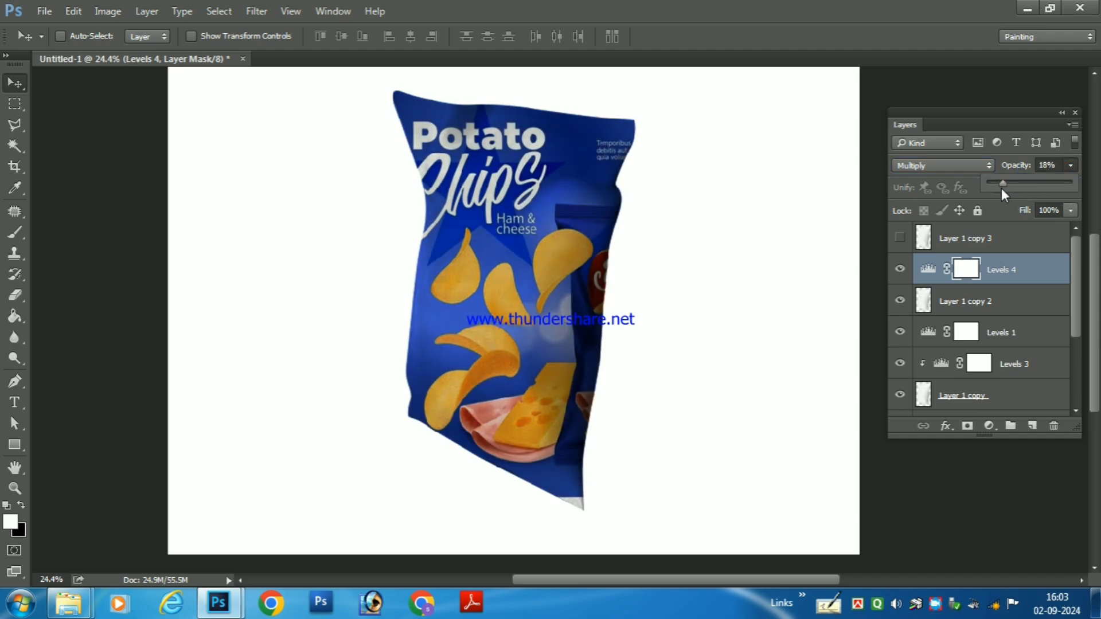
click(900, 238)
click(902, 238)
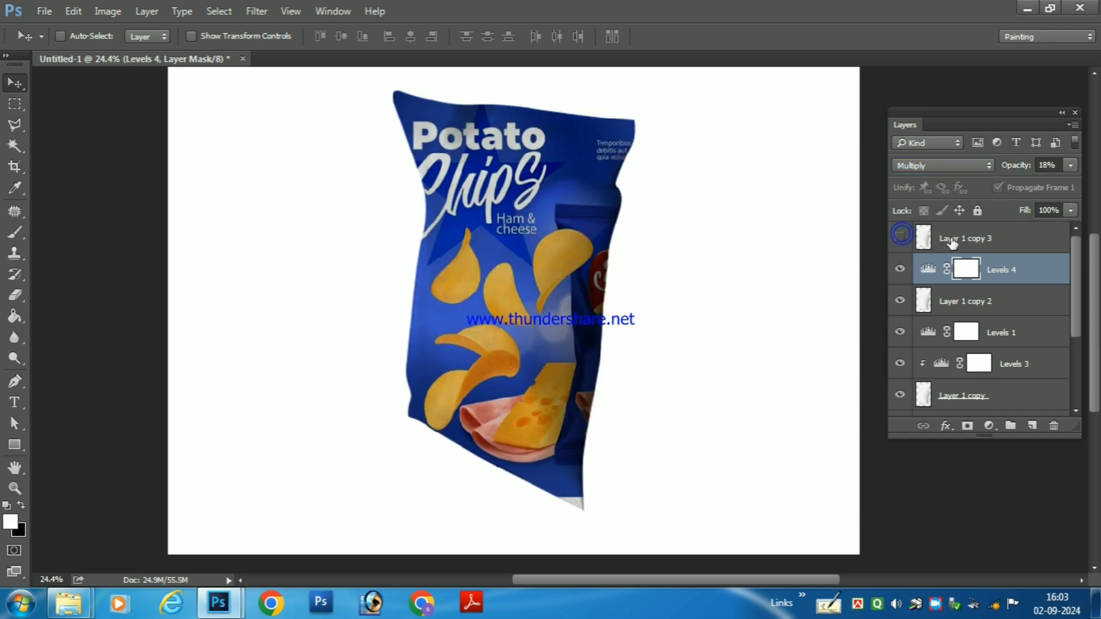
click(1044, 237)
double_click(1044, 237)
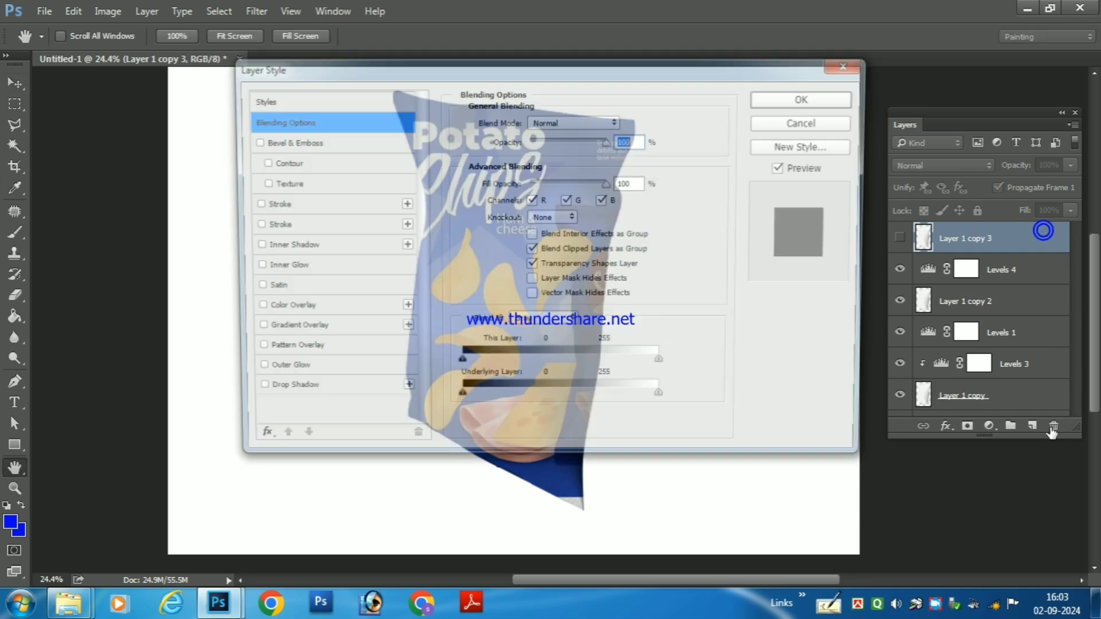
click(773, 117)
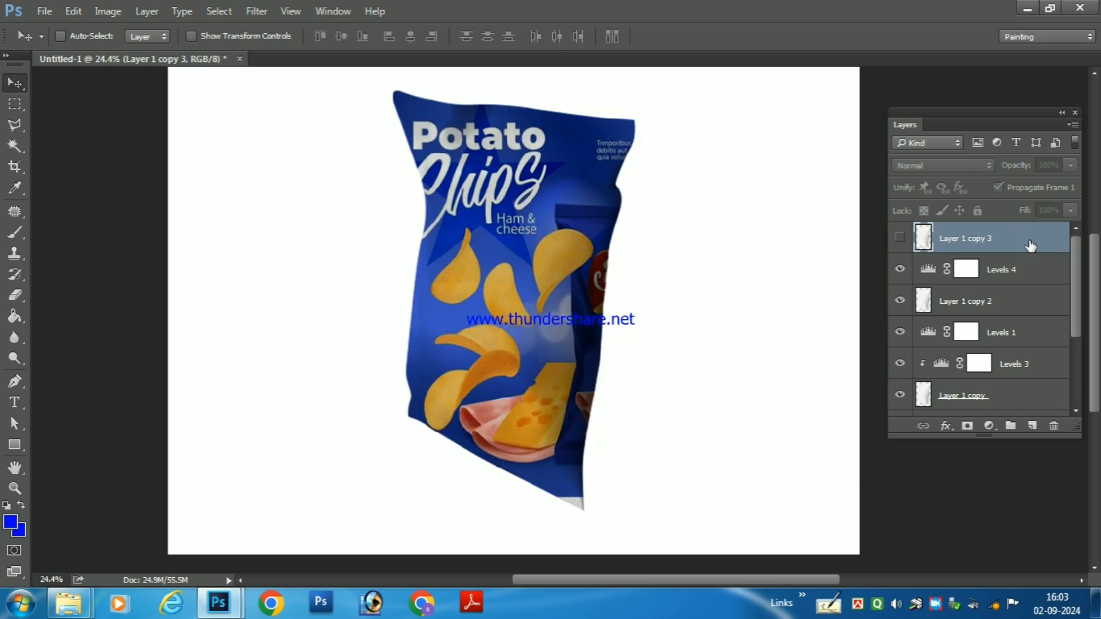
drag(1032, 244, 1040, 432)
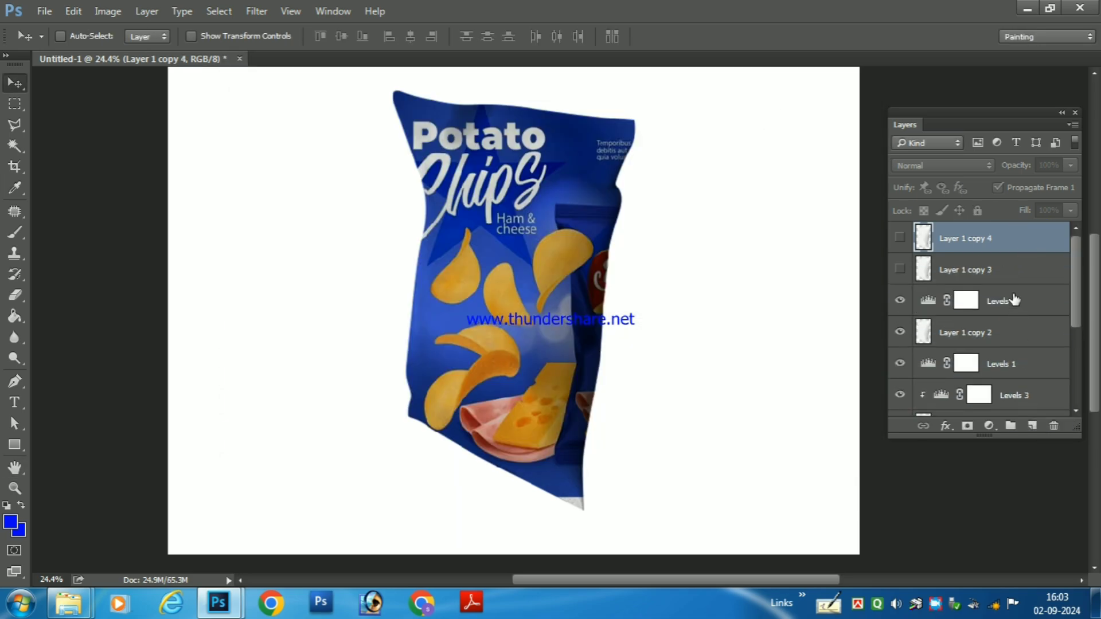
Delete the two hidden pouch layers, Layer 1 copy 3 and Layer 1 copy 4.
click(1018, 270)
click(903, 269)
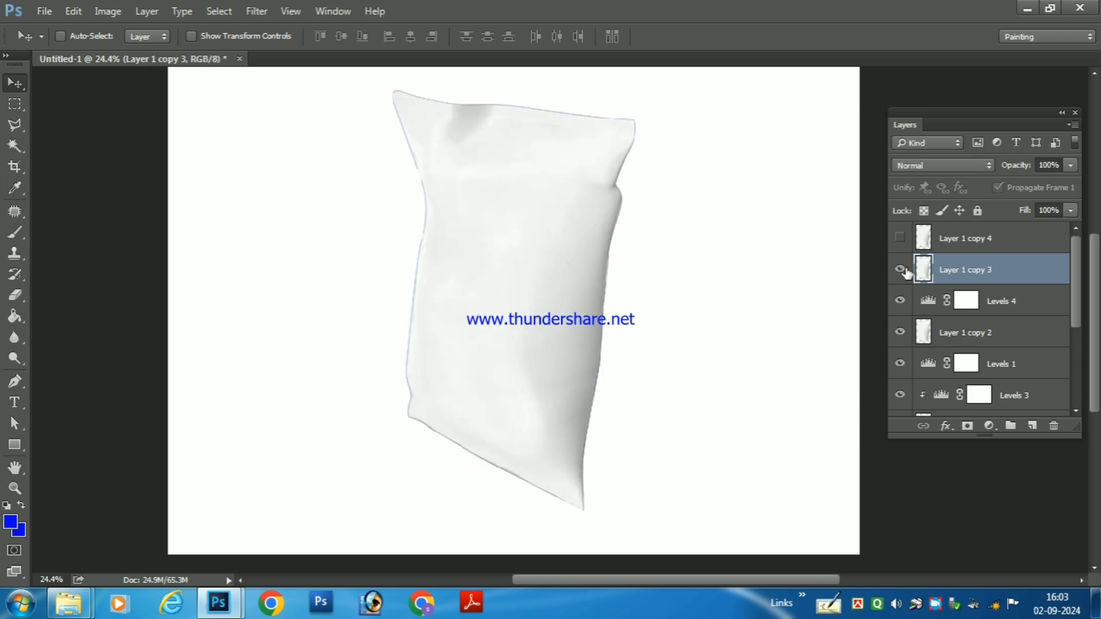
click(903, 269)
shift+click(996, 246)
drag(1044, 268, 1054, 426)
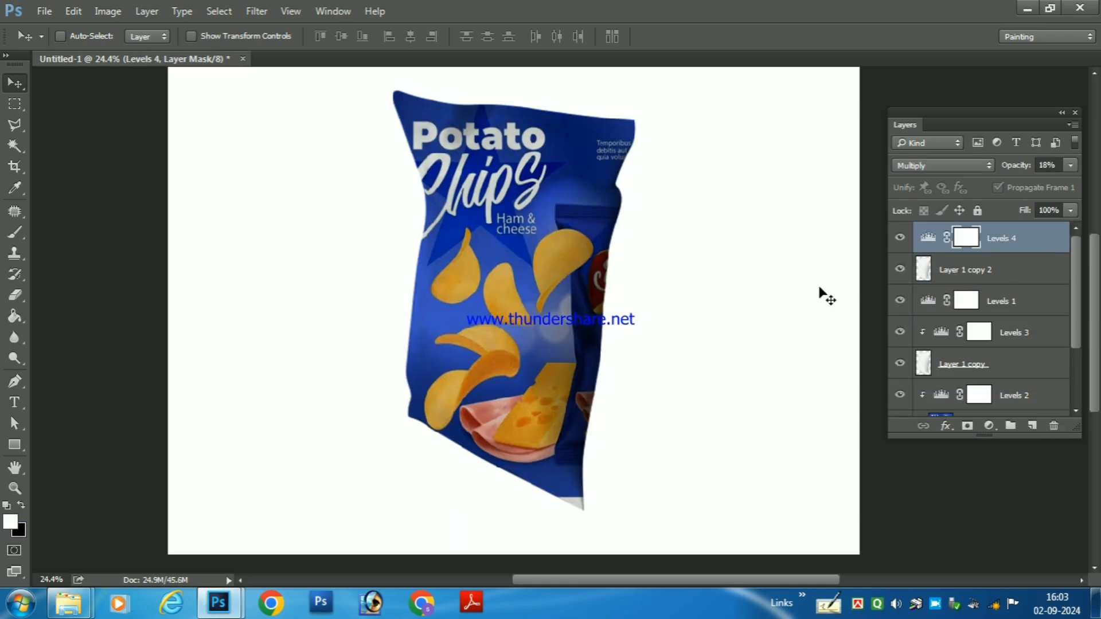
Apply the automatic correction to the Levels 4 adjustment and nudge its midtones slightly brighter.
double_click(929, 238)
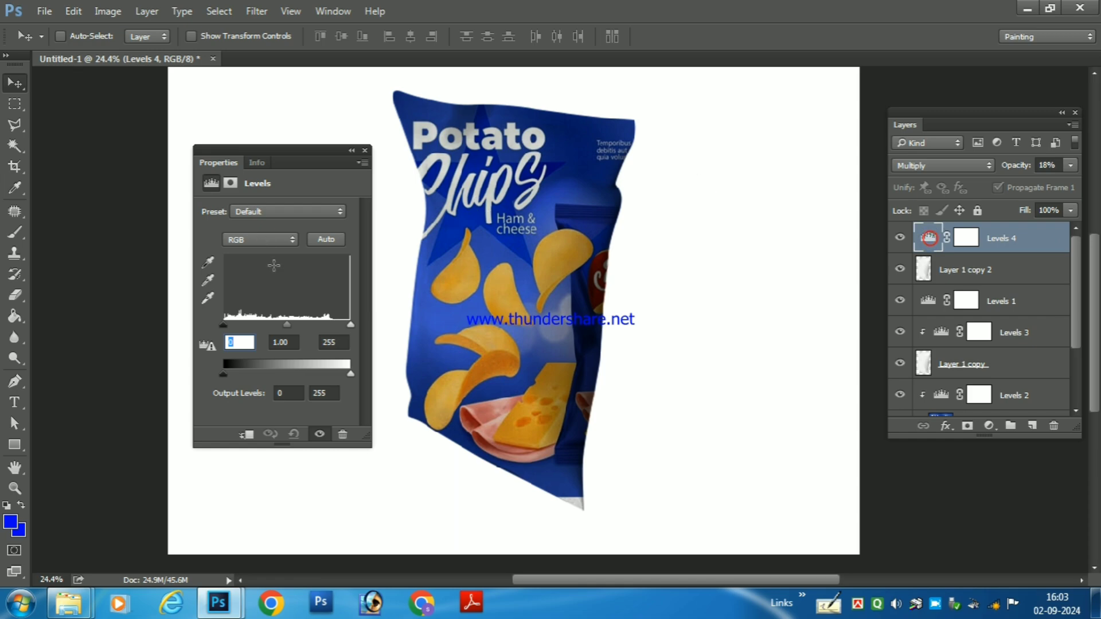
click(326, 240)
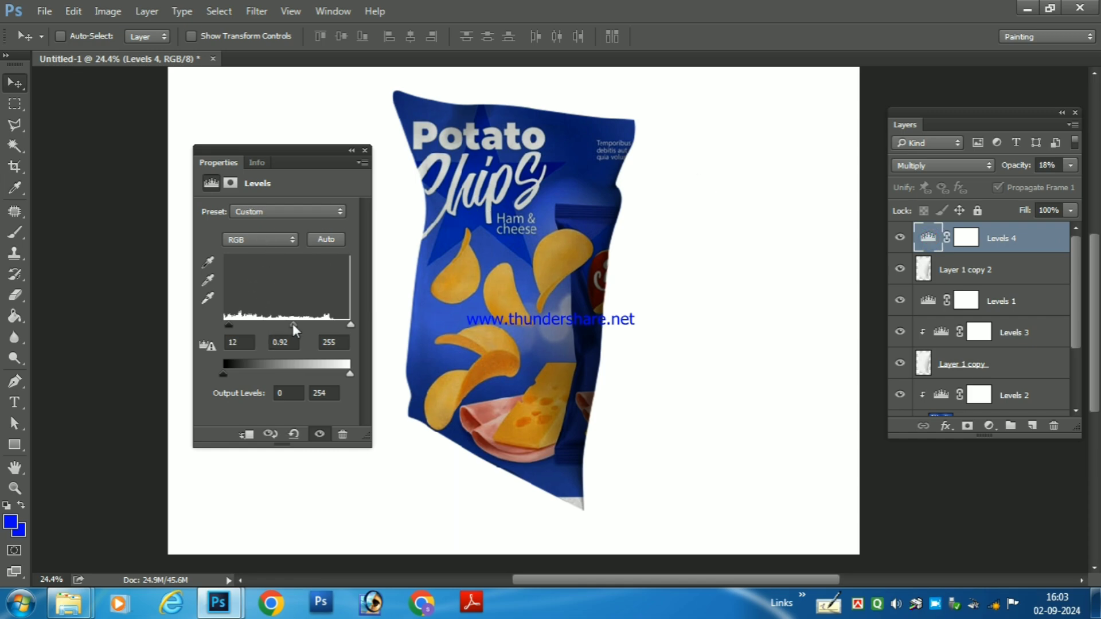
mouse_move(294, 329)
mouse_down()
mouse_move(261, 336)
mouse_move(288, 343)
mouse_up()
click(365, 151)
Select Layer 1 and toggle its visibility to check what it contributes to the pouch.
scroll(1026, 384, down, 3)
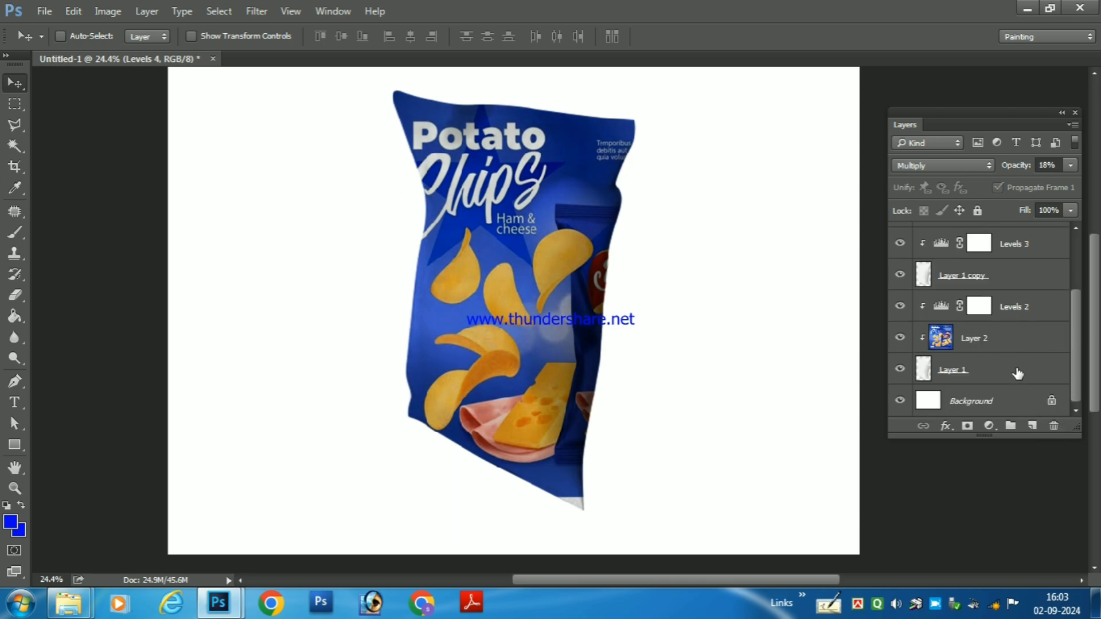
click(992, 374)
click(900, 371)
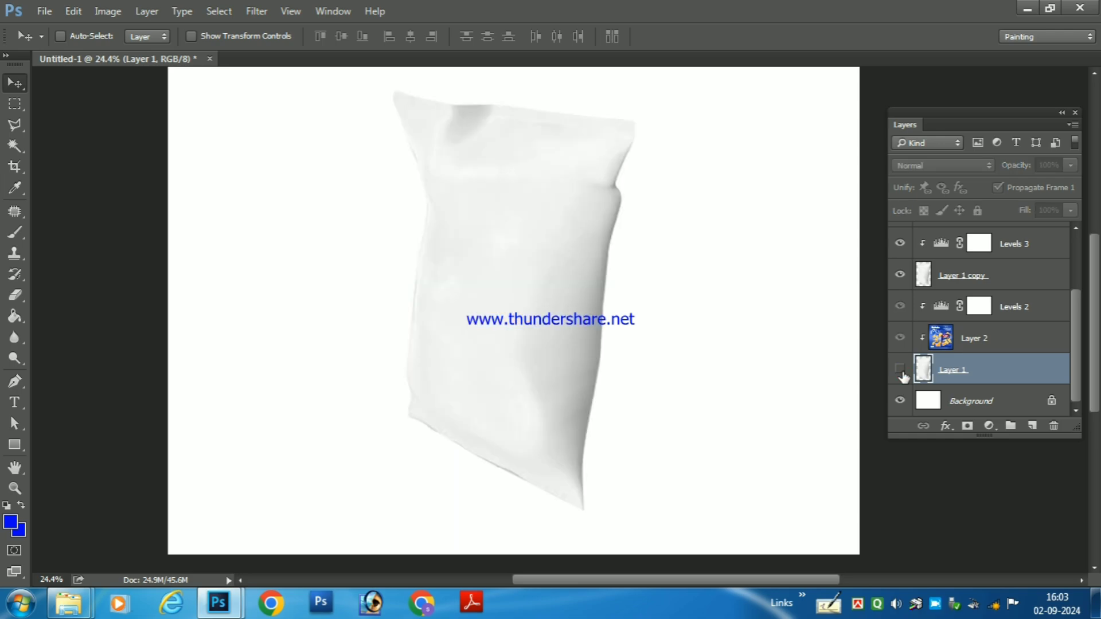
click(901, 370)
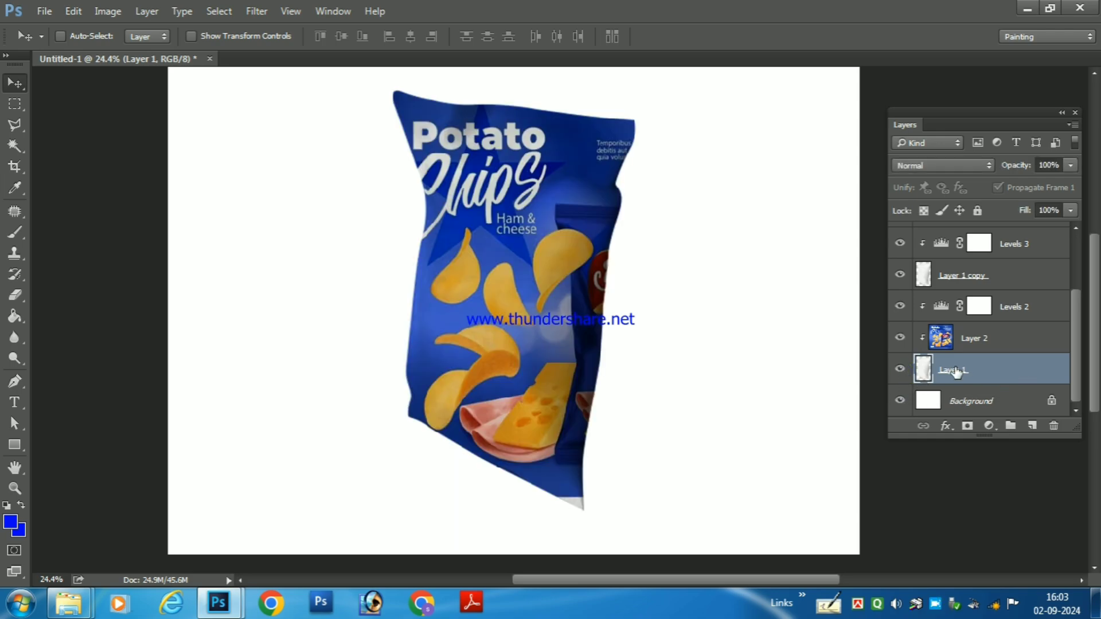
drag(974, 115, 1007, 109)
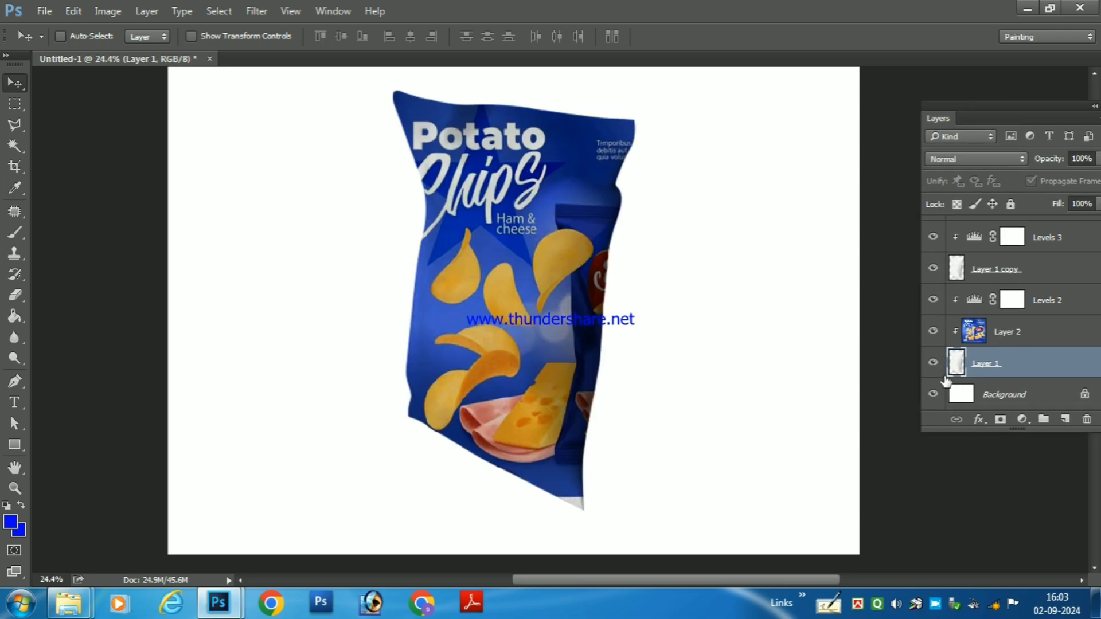
click(933, 363)
click(933, 362)
Set up a soft Brush with a thin, flattened tip angled along the pouch's lower edge, size 1512 px and hardness 0%.
click(21, 234)
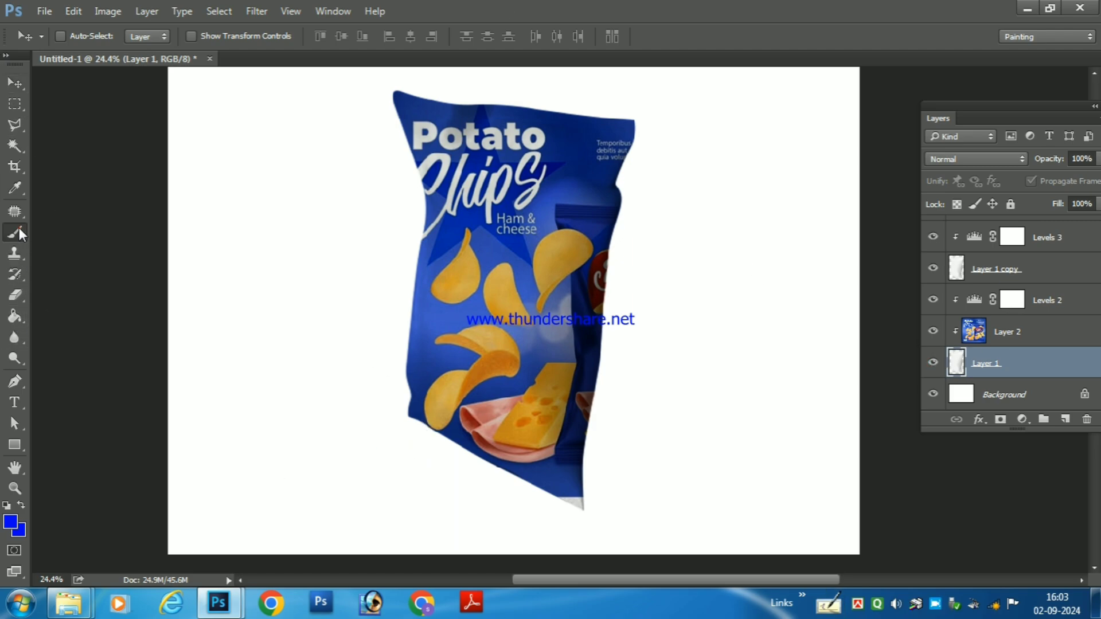
right_click(396, 425)
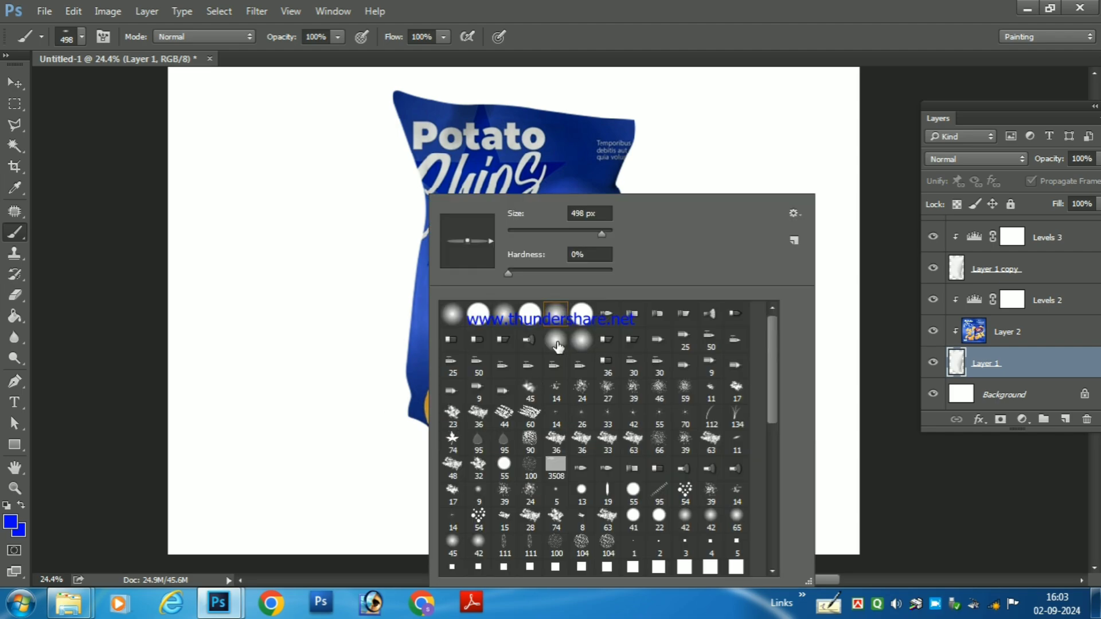
drag(491, 243, 491, 262)
drag(485, 256, 472, 242)
drag(602, 234, 607, 235)
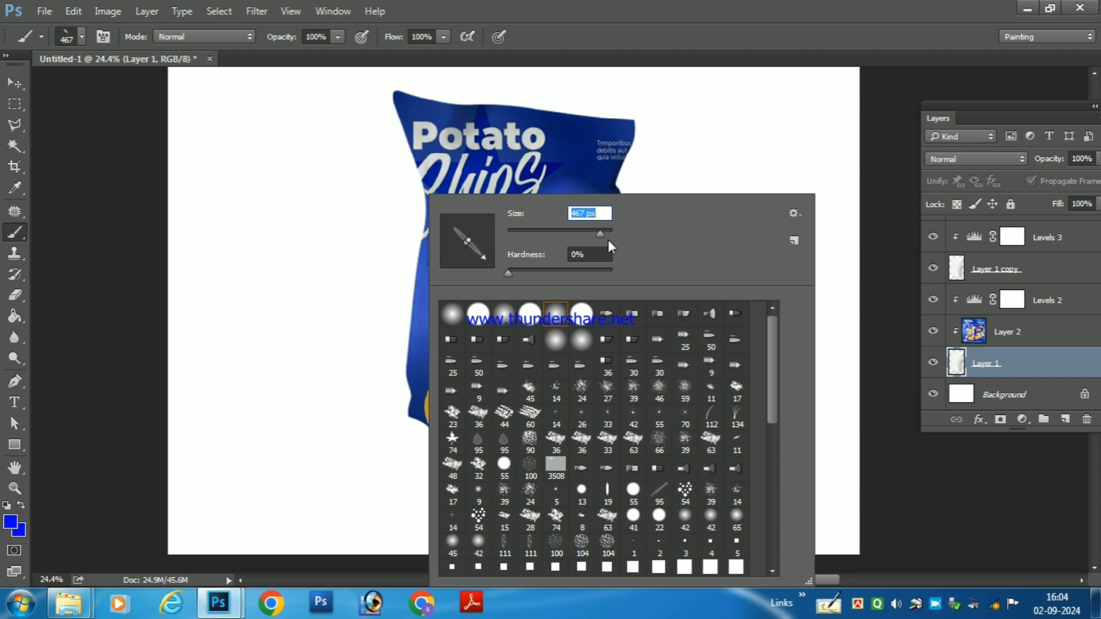
drag(600, 235, 606, 232)
click(605, 234)
click(325, 321)
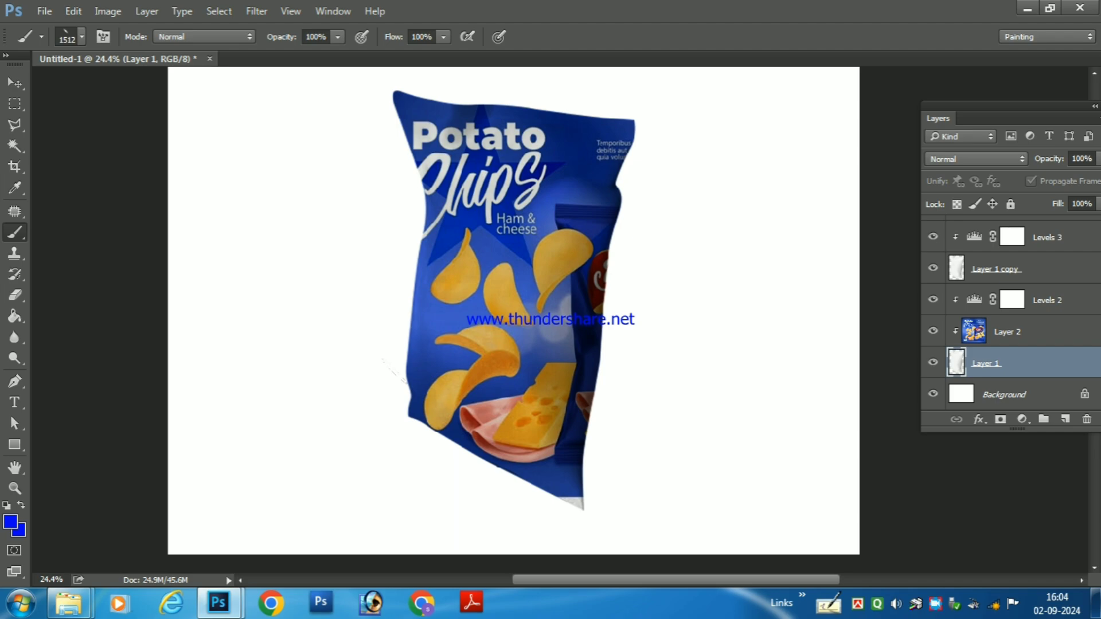
right_click(472, 195)
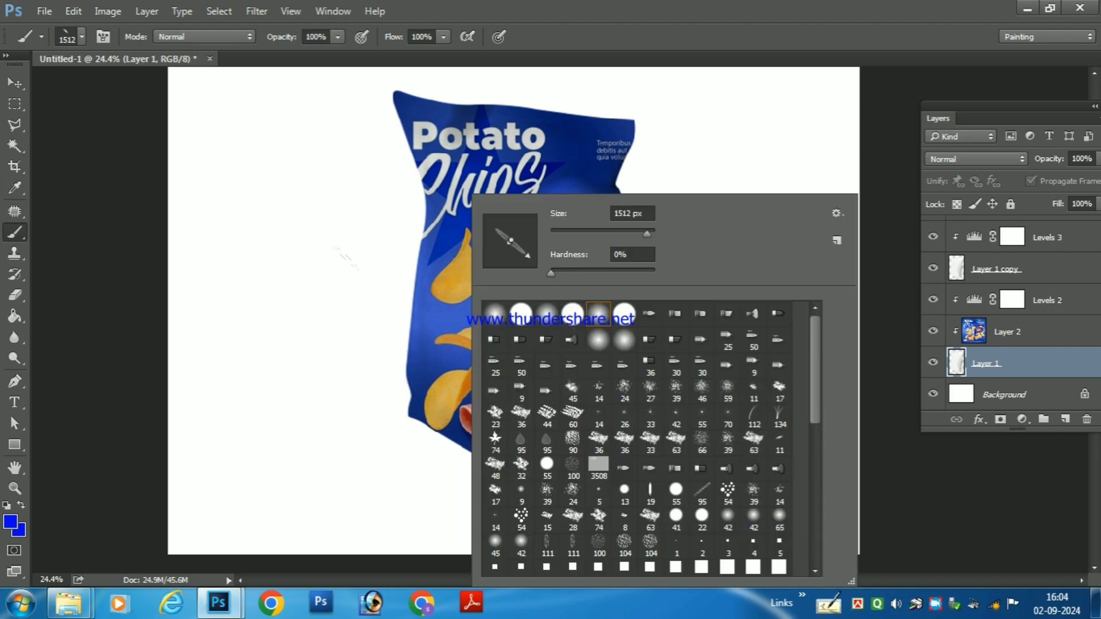
click(382, 402)
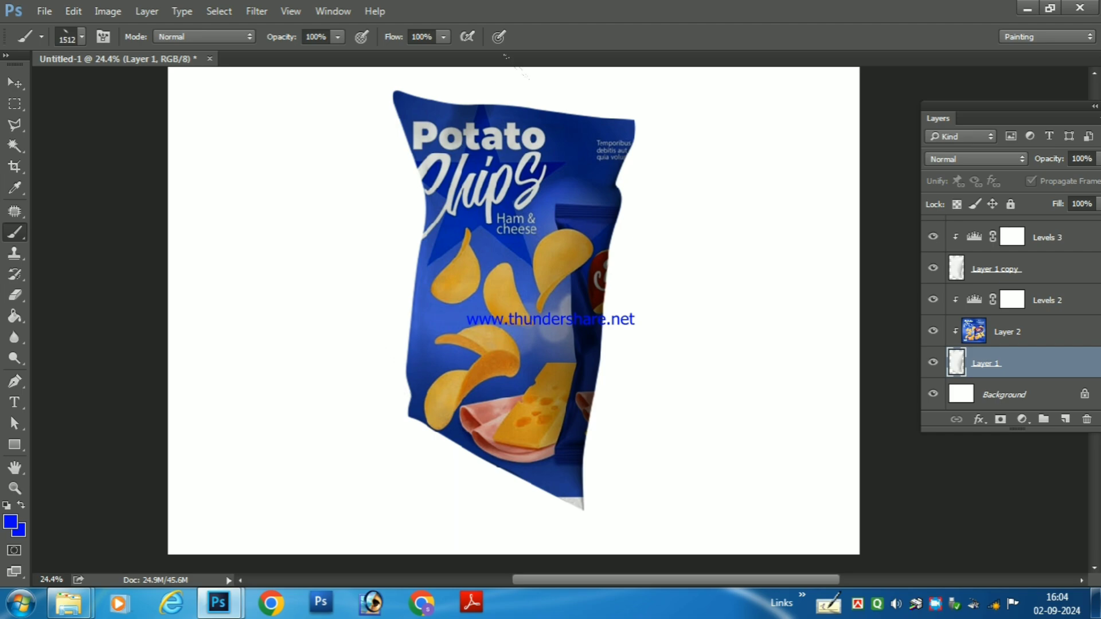
right_click(495, 209)
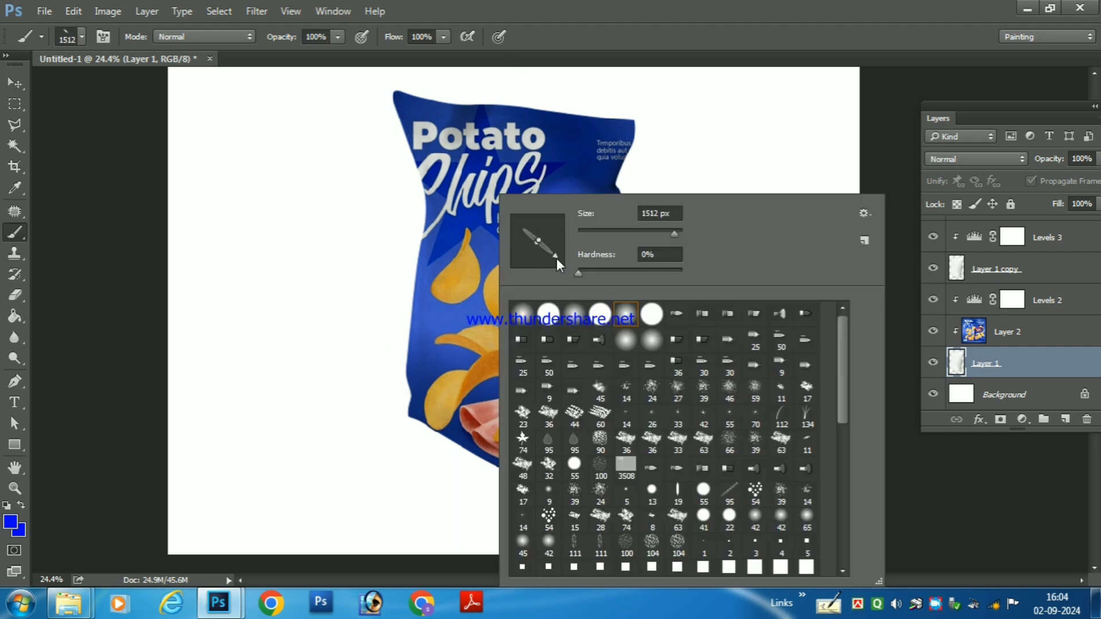
drag(557, 260, 563, 259)
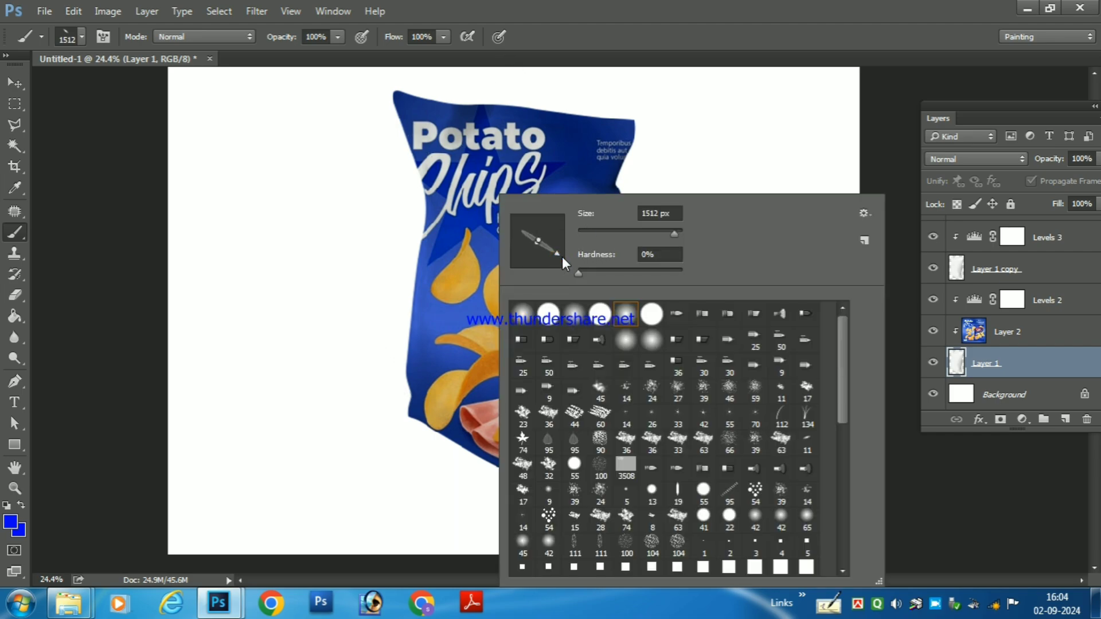
Try a blue brush dab on Layer 1 along the pouch's lower edge and undo it.
click(413, 382)
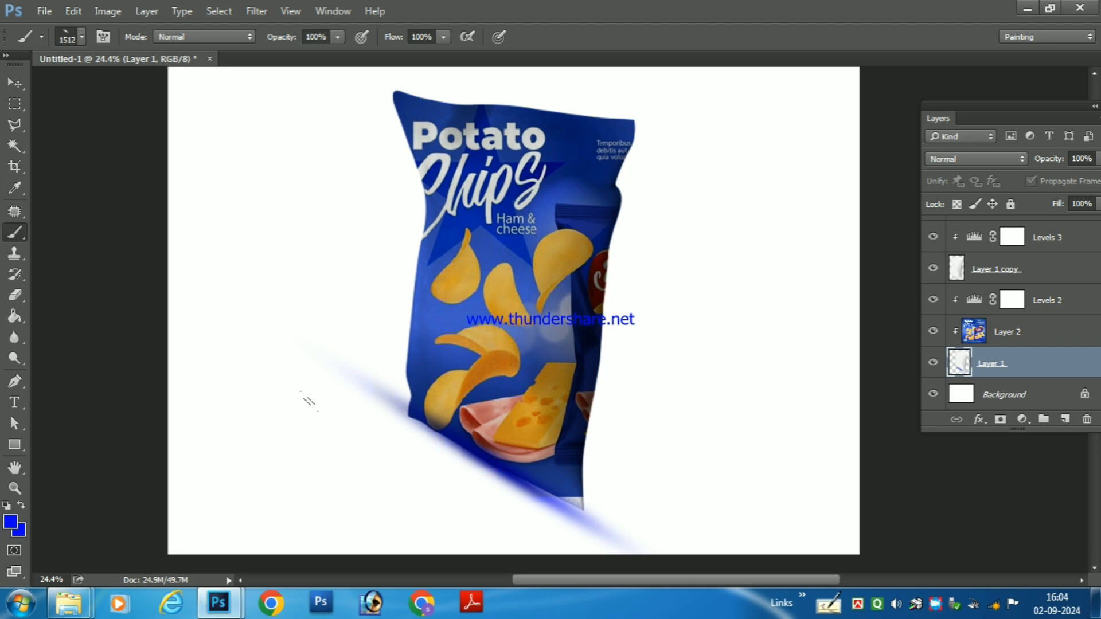
key(ctrl+z)
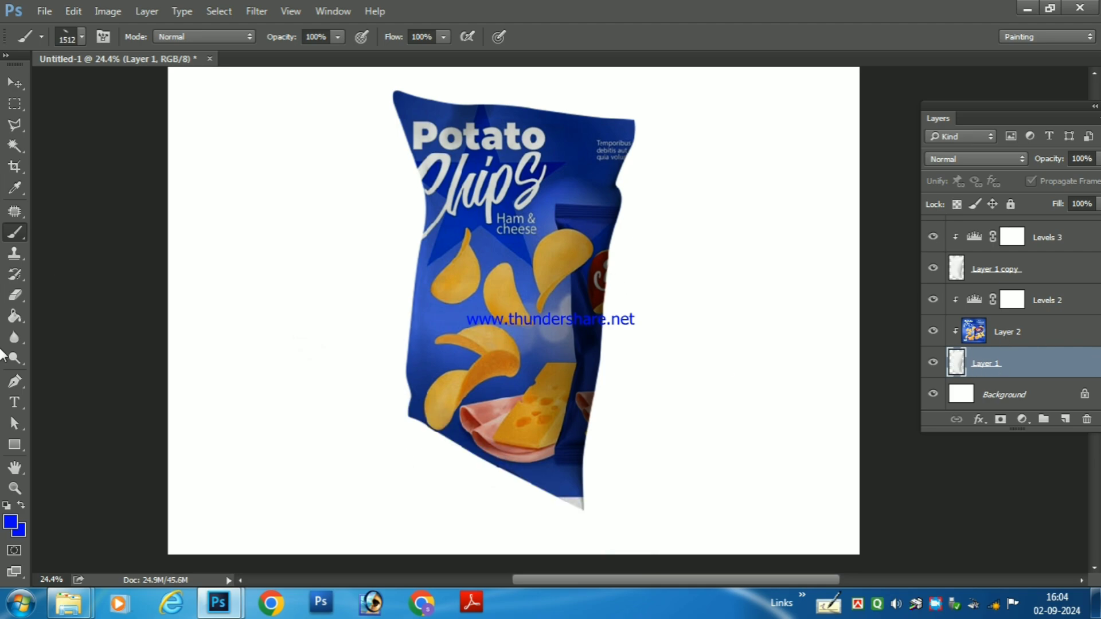
Set the foreground colour to black for the Brush tool.
click(9, 523)
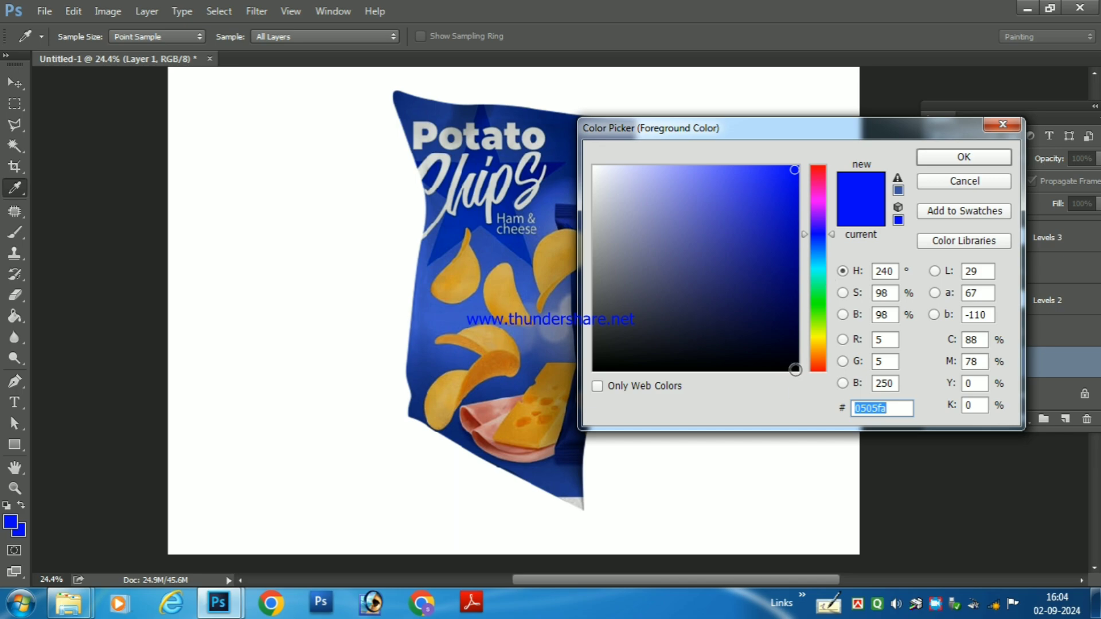
click(795, 367)
click(964, 161)
key(b)
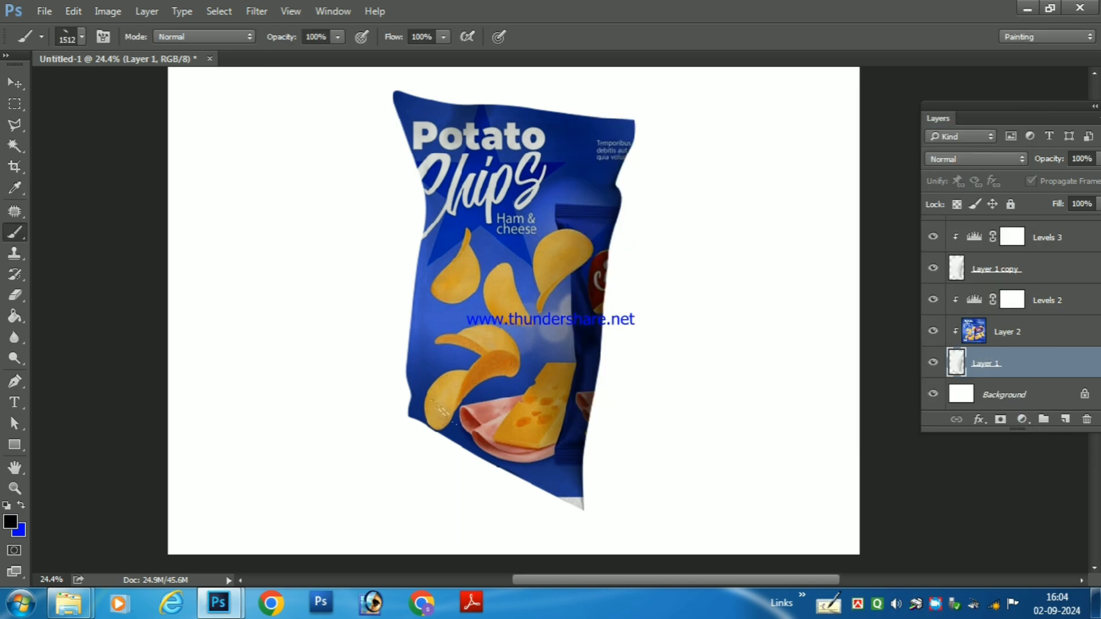
Add a new empty layer and place it between Layer 1 and Background.
click(1065, 419)
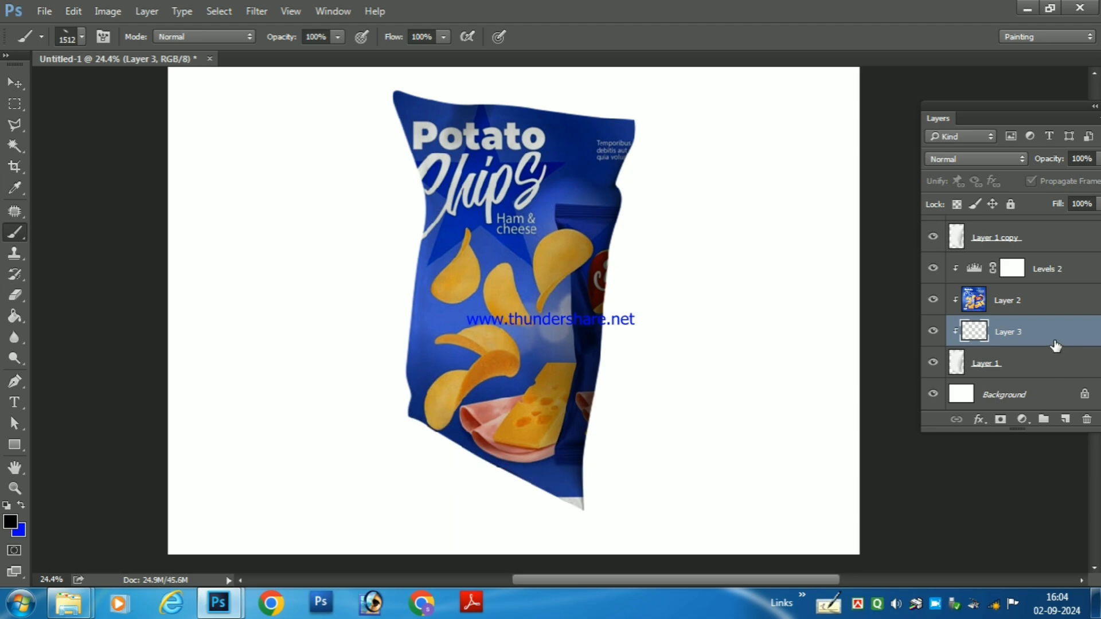
drag(1057, 342, 1023, 378)
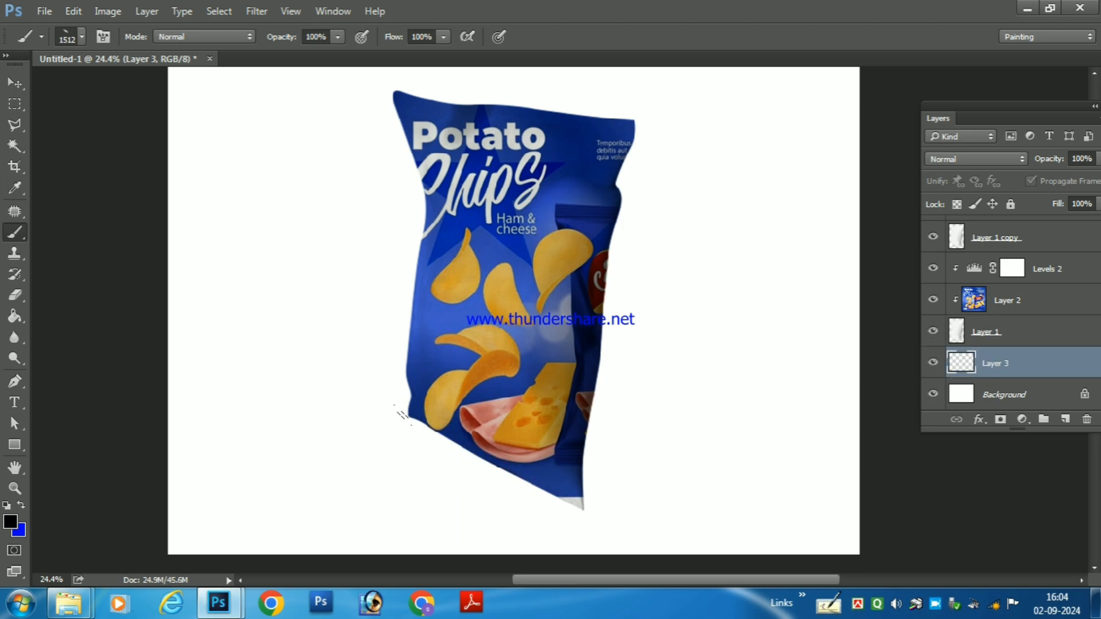
Paint a soft black shadow dab on Layer 3 along the pouch's lower edge and rotate it about -3° to follow the edge.
click(404, 415)
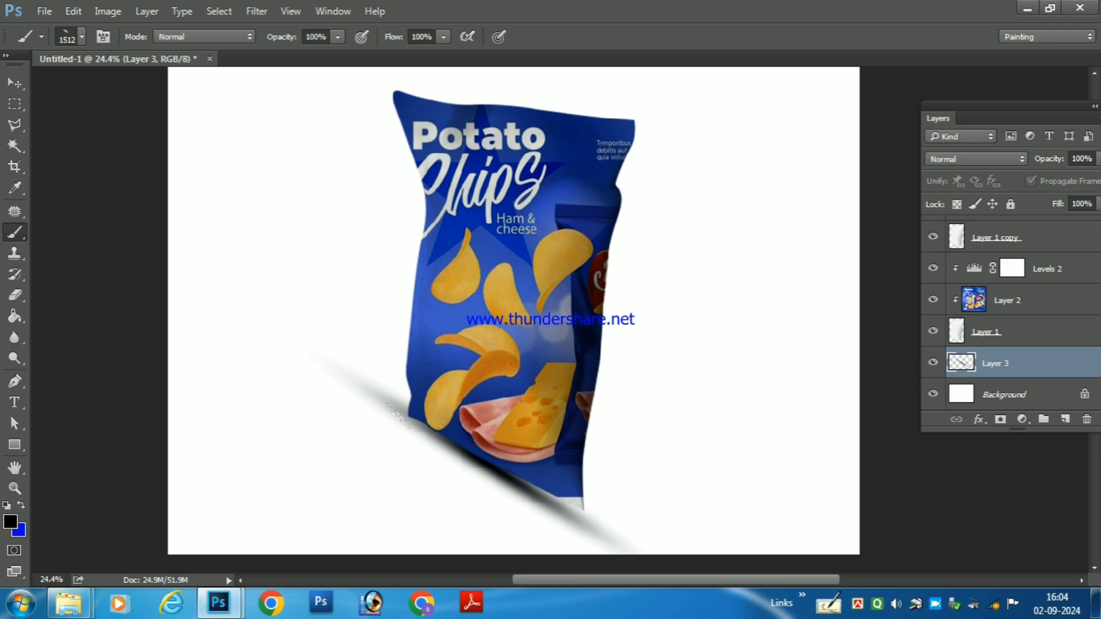
click(485, 466)
key(ctrl+z)
key(ctrl+t)
drag(781, 310, 791, 285)
key(b)
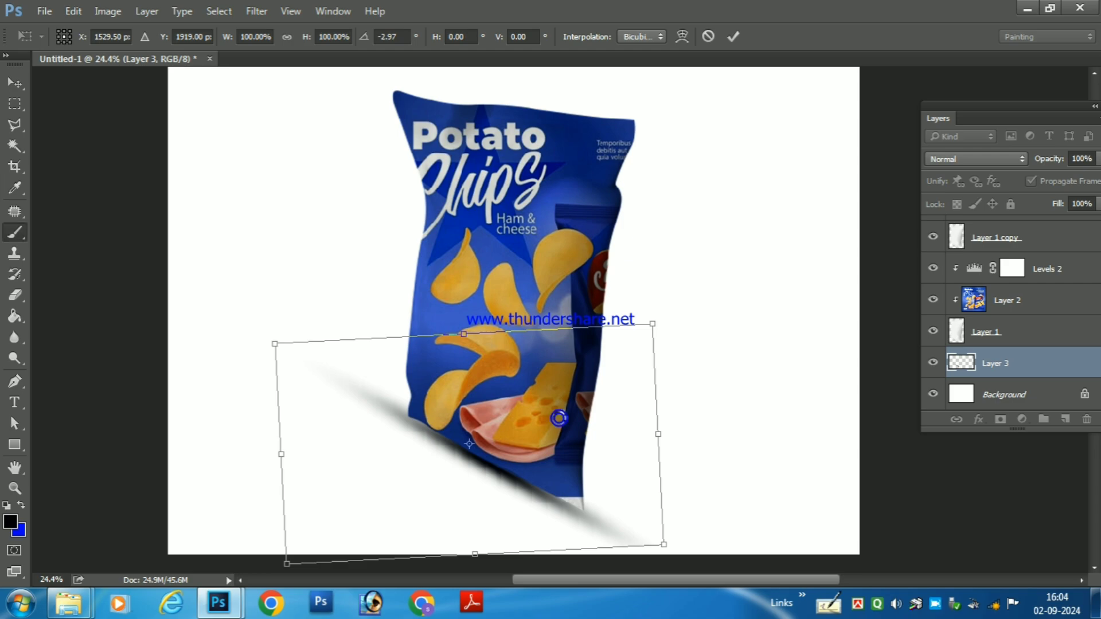
key(Return)
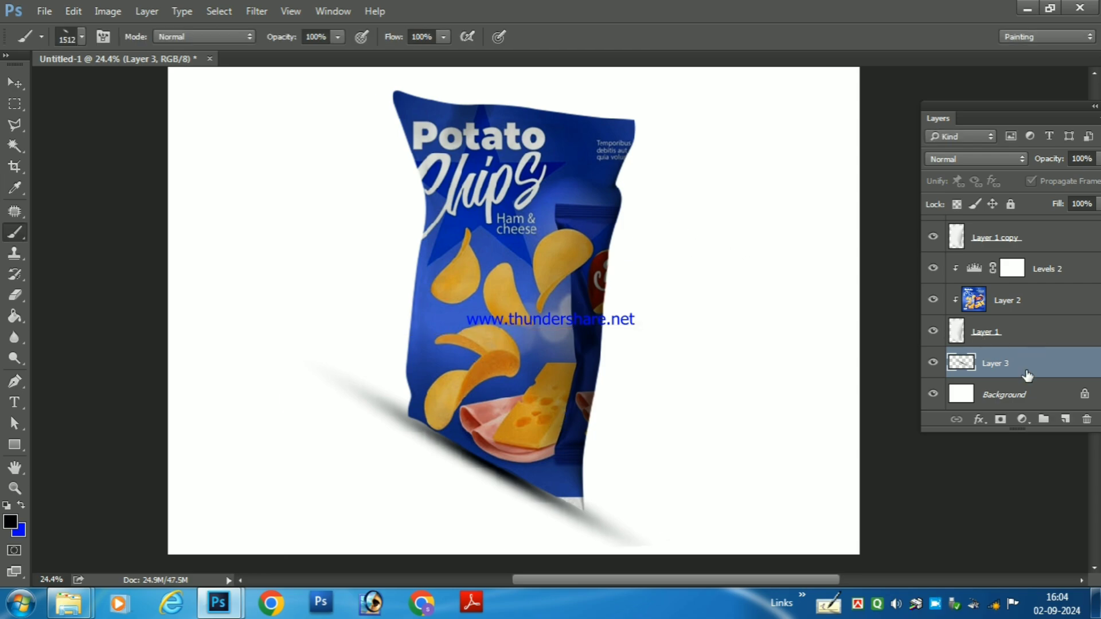
Add a Gradient fill layer directly above Background and set the gradient's starting colour stop to red f40919.
click(1011, 394)
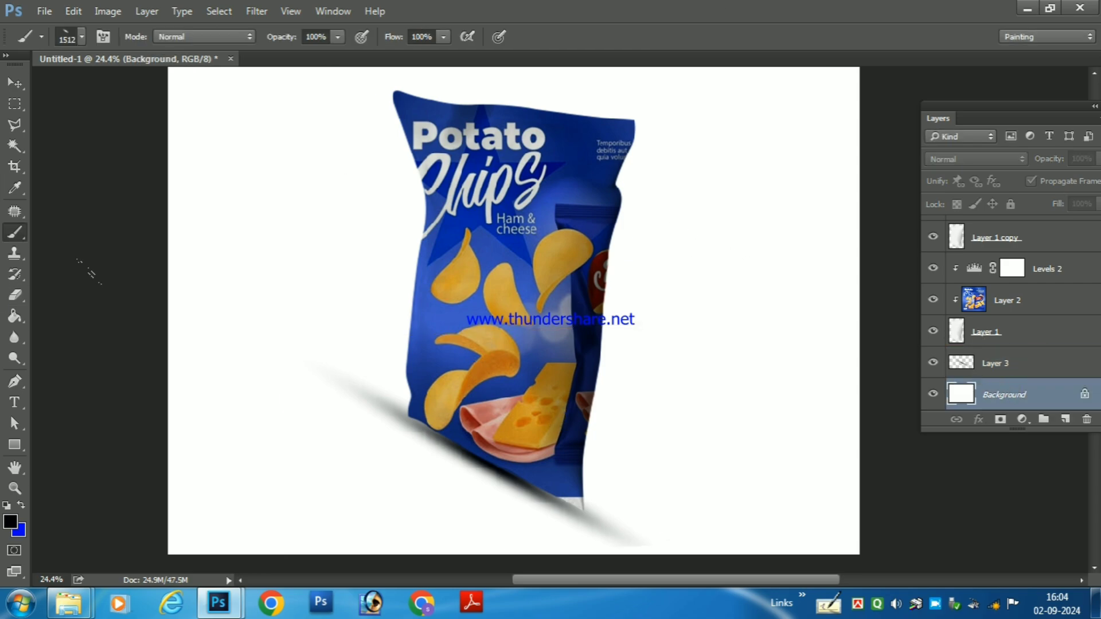
click(1022, 419)
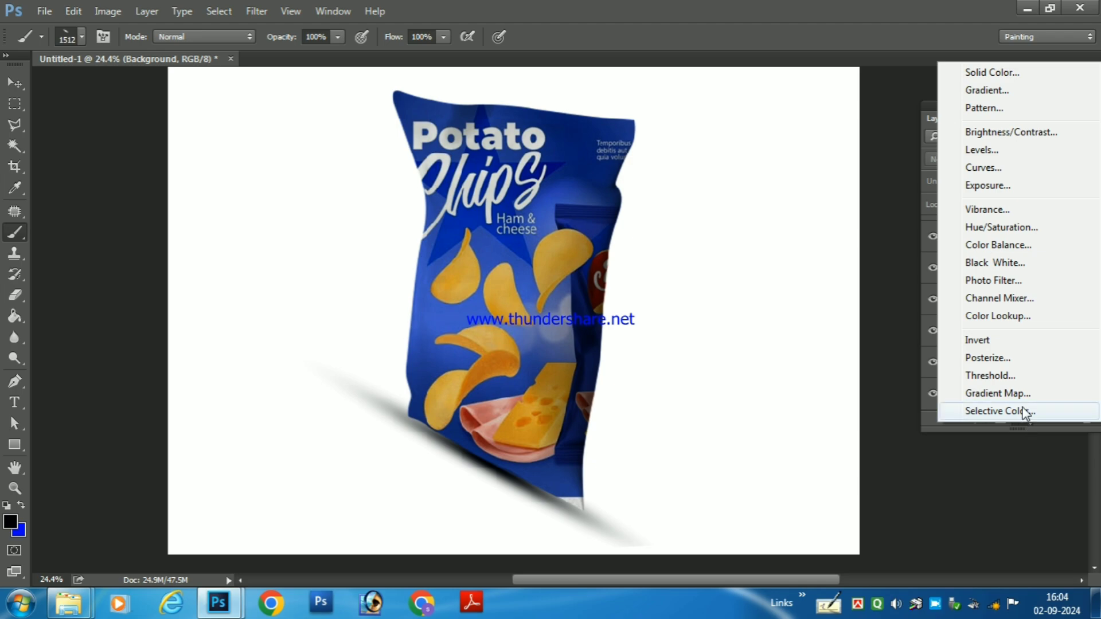
click(996, 93)
click(699, 167)
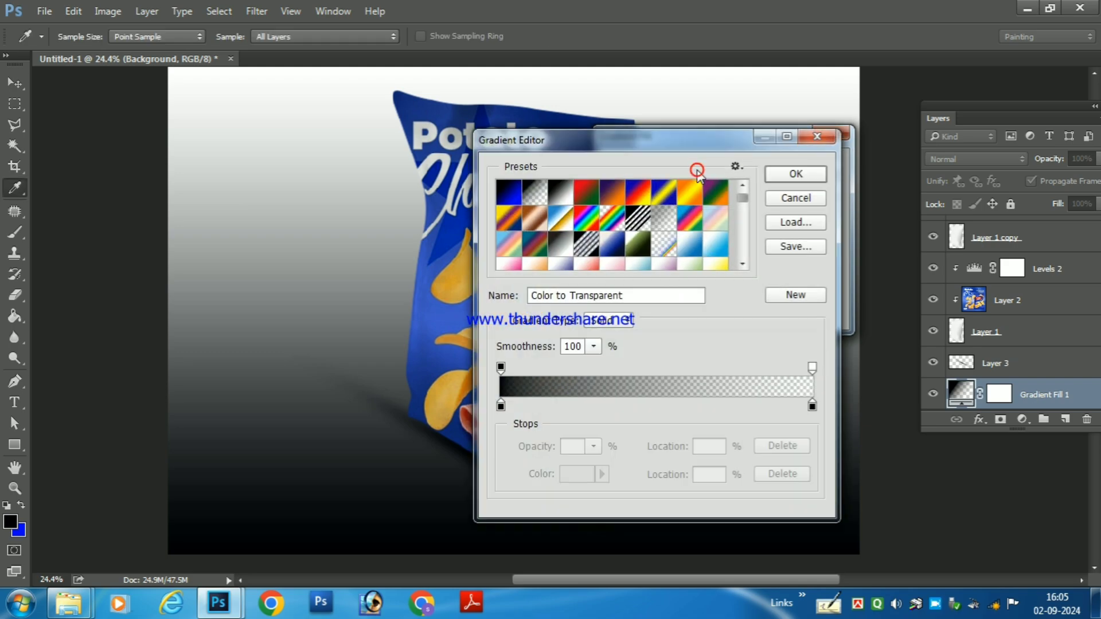
double_click(500, 406)
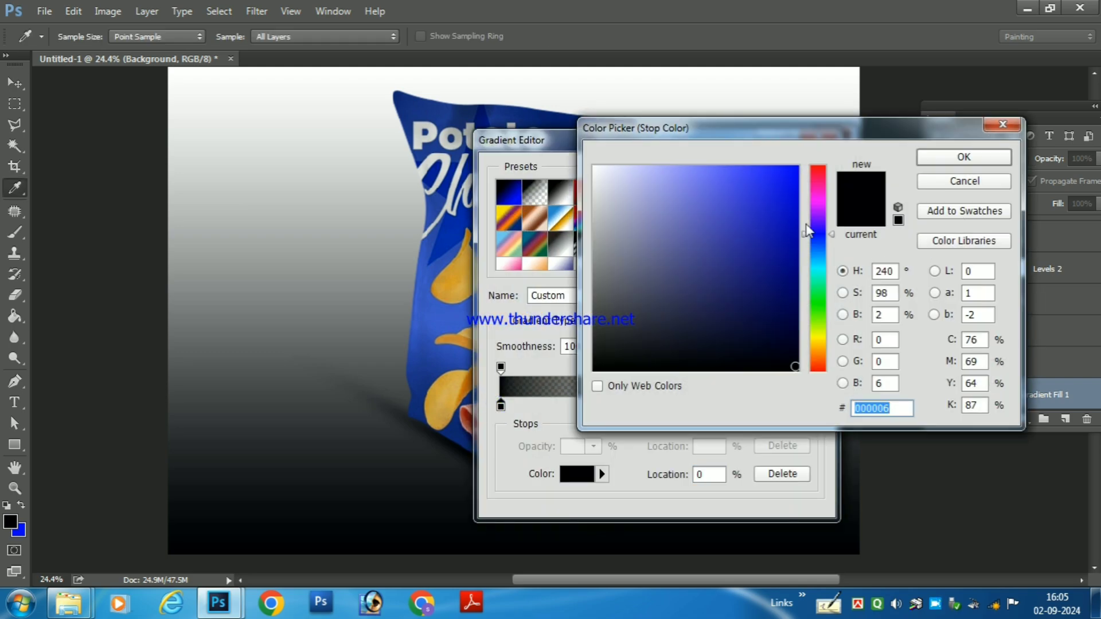
drag(823, 236, 820, 169)
click(792, 174)
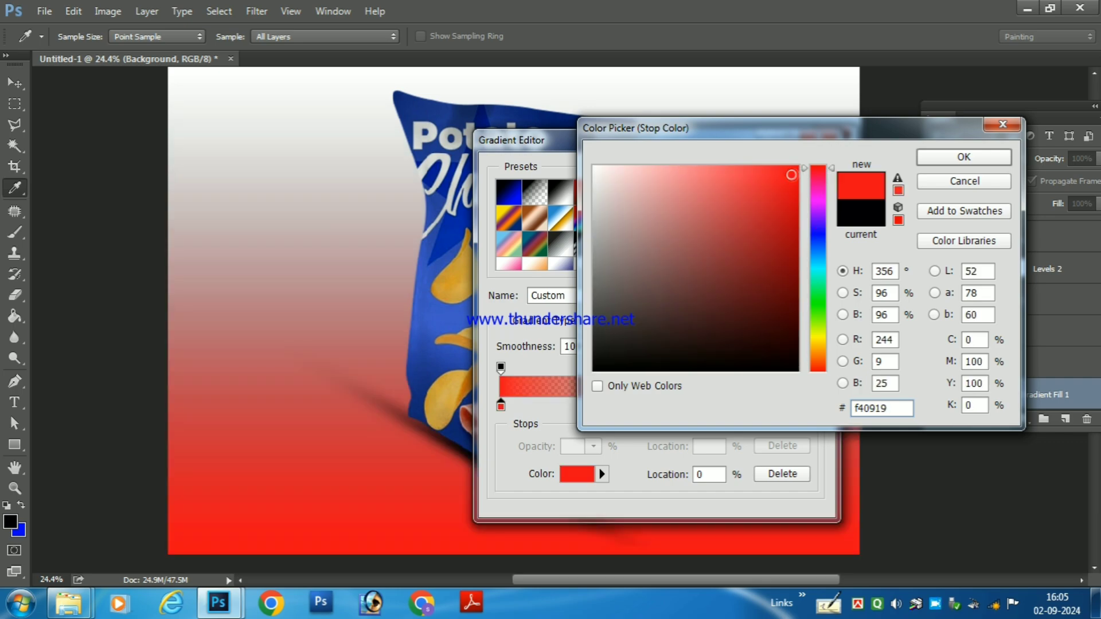
click(964, 159)
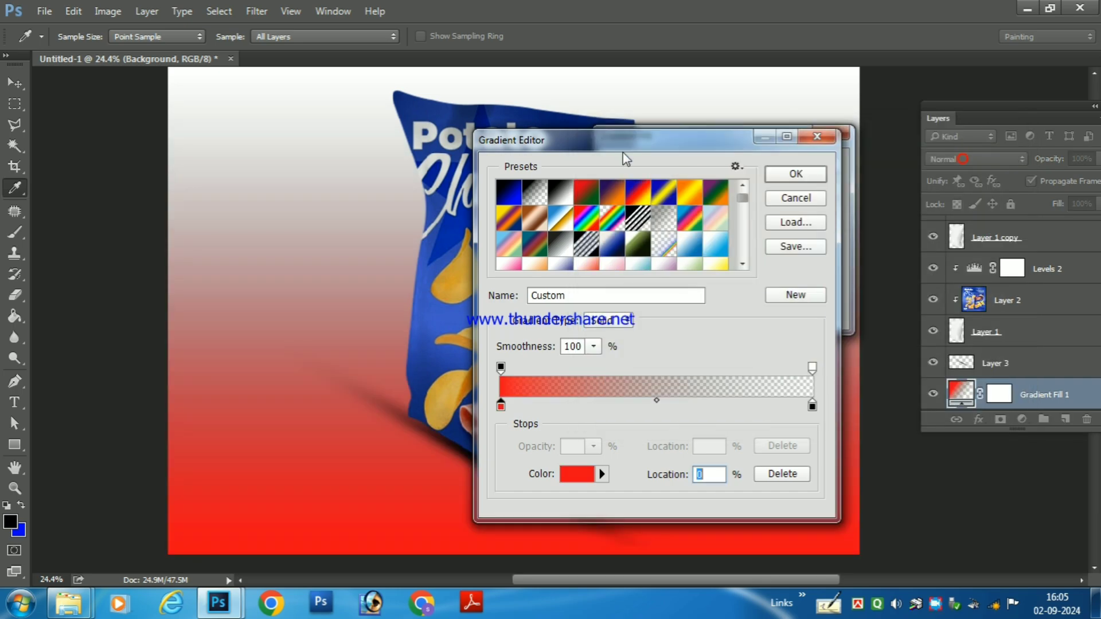
Set the gradient's ending colour stop to yellow e9ec0f.
double_click(812, 406)
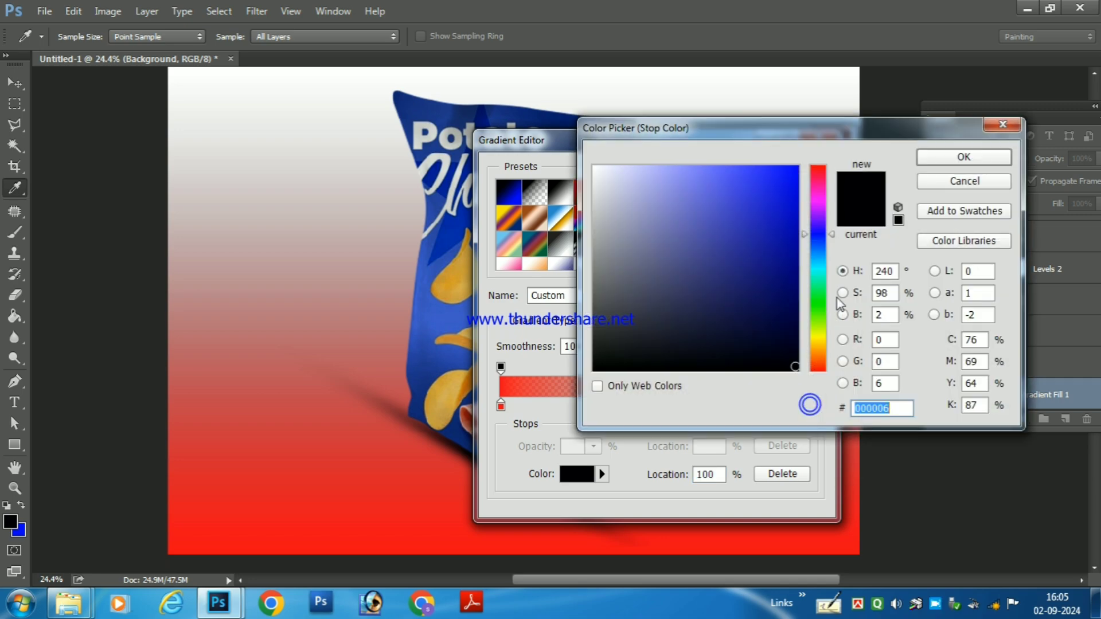
drag(831, 237, 823, 339)
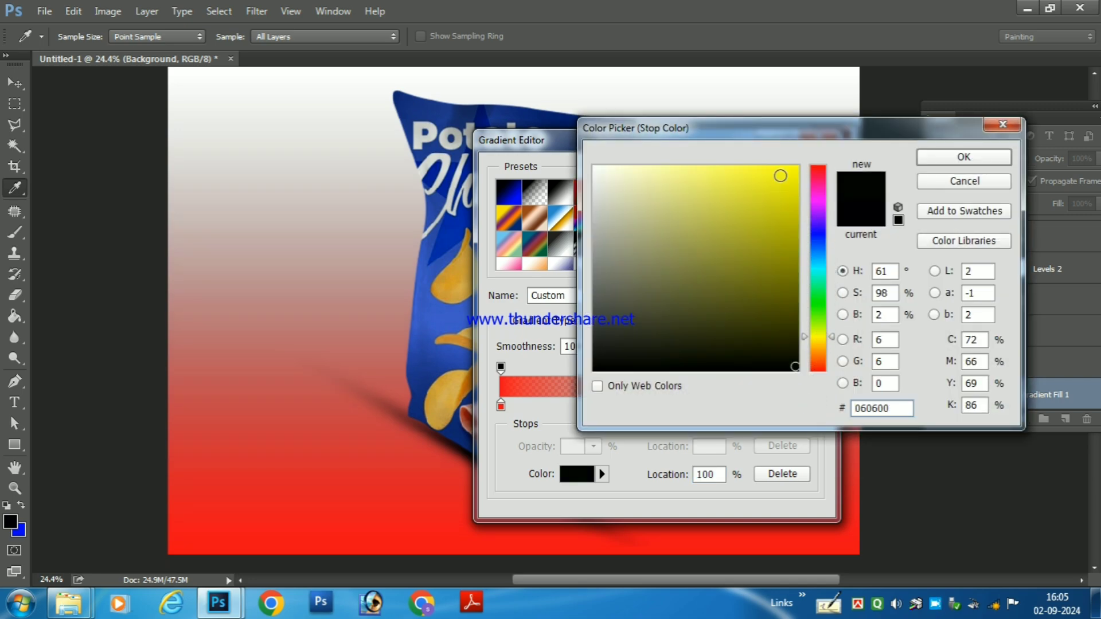
click(779, 179)
click(783, 179)
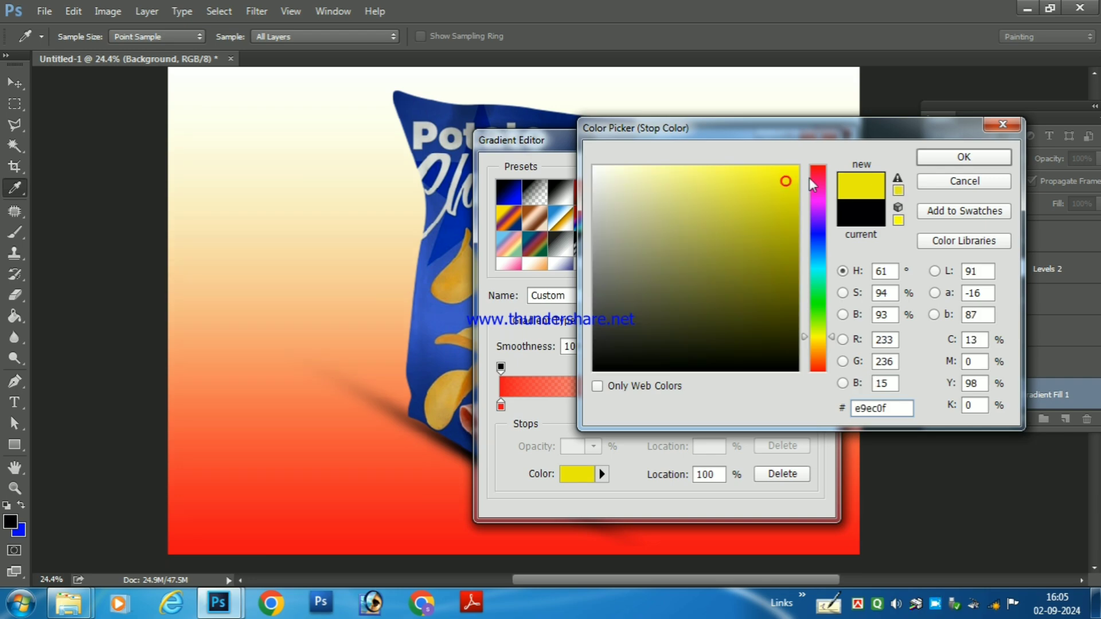
click(968, 157)
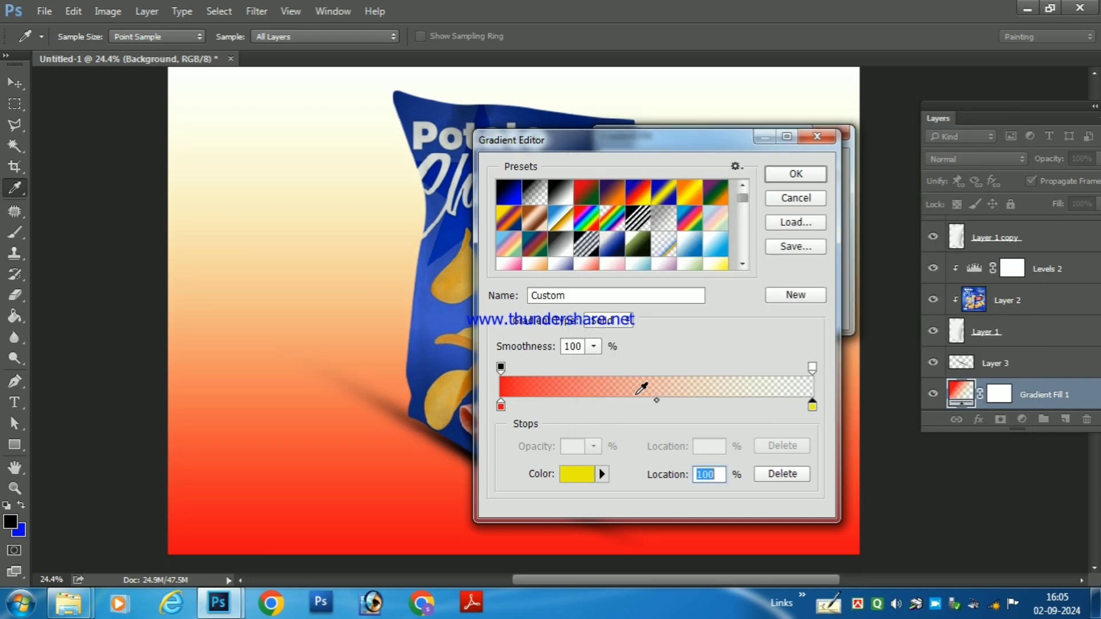
Duplicate the yellow colour stop to 52% and the transparent opacity stop to 87% in the gradient.
key(alt)
drag(811, 406, 663, 408)
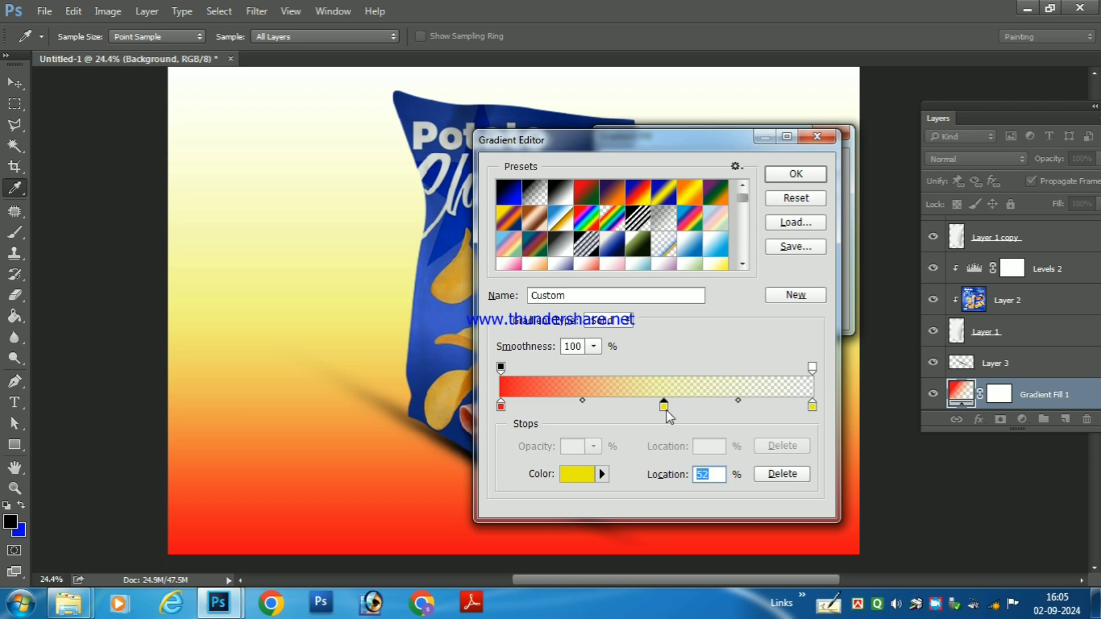
click(813, 407)
drag(811, 368, 771, 368)
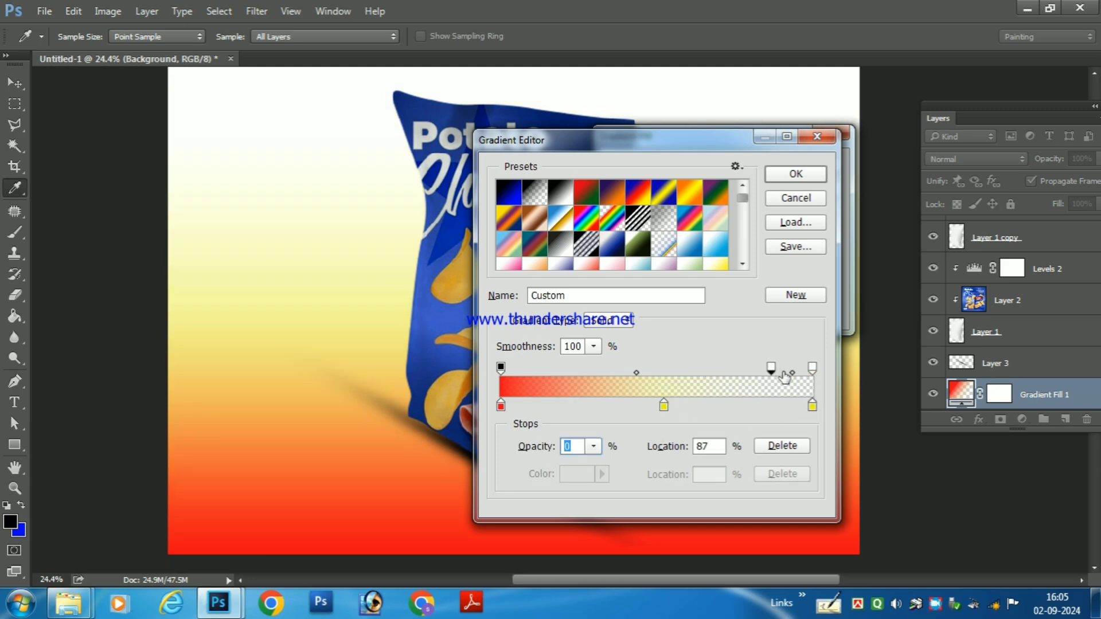
click(813, 369)
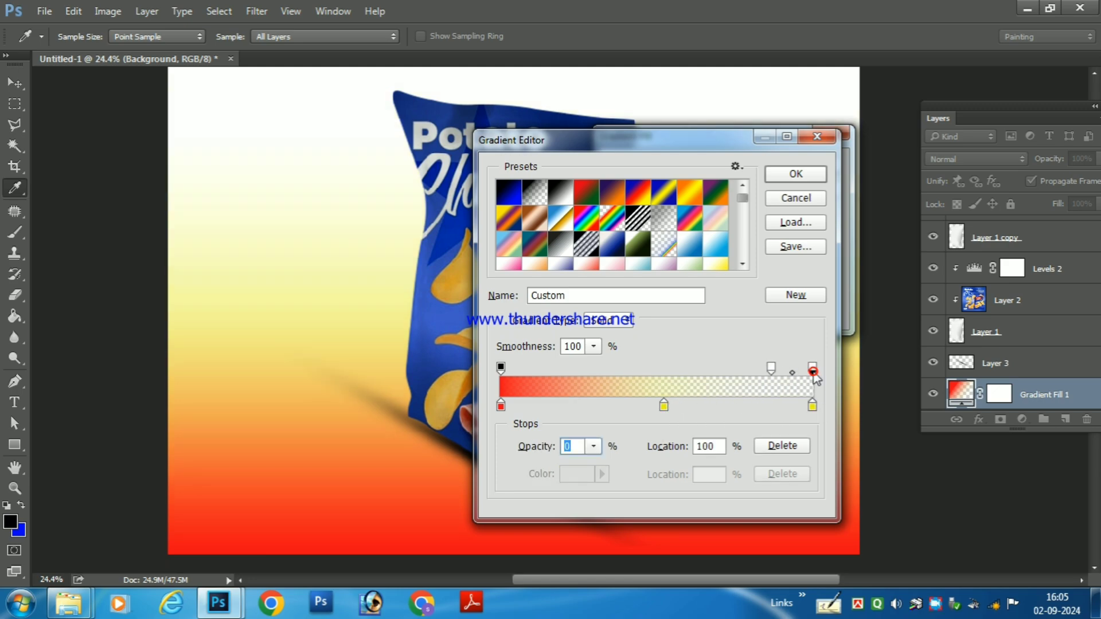
Move the middle yellow stop to 63%, shift the red stop slightly inward and accept the edited gradient.
click(664, 406)
drag(665, 408, 697, 407)
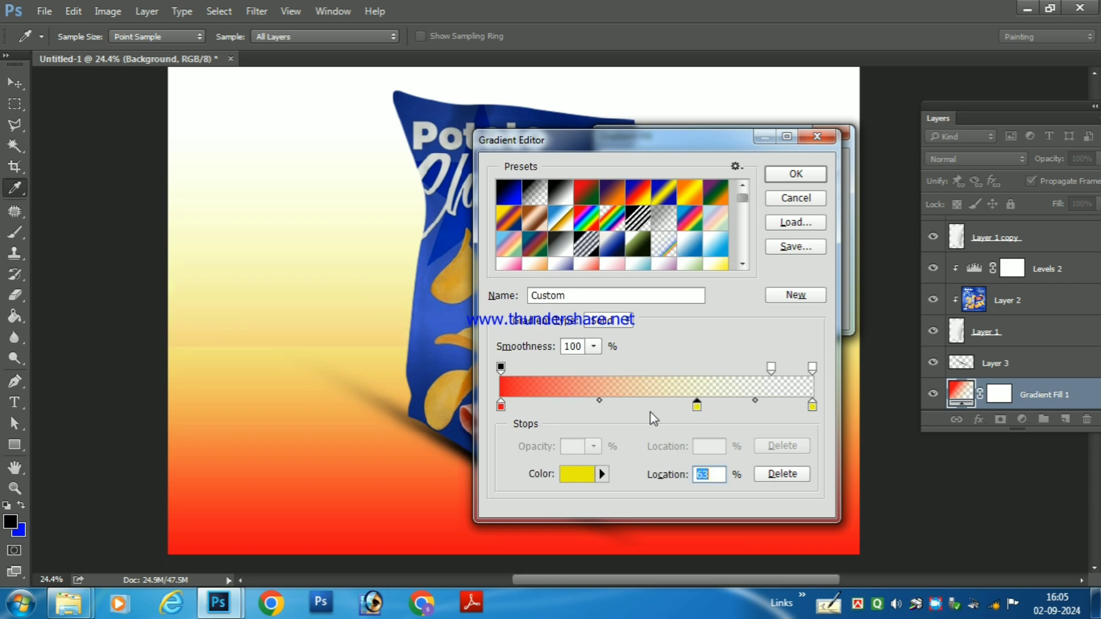
drag(501, 406, 541, 407)
click(501, 368)
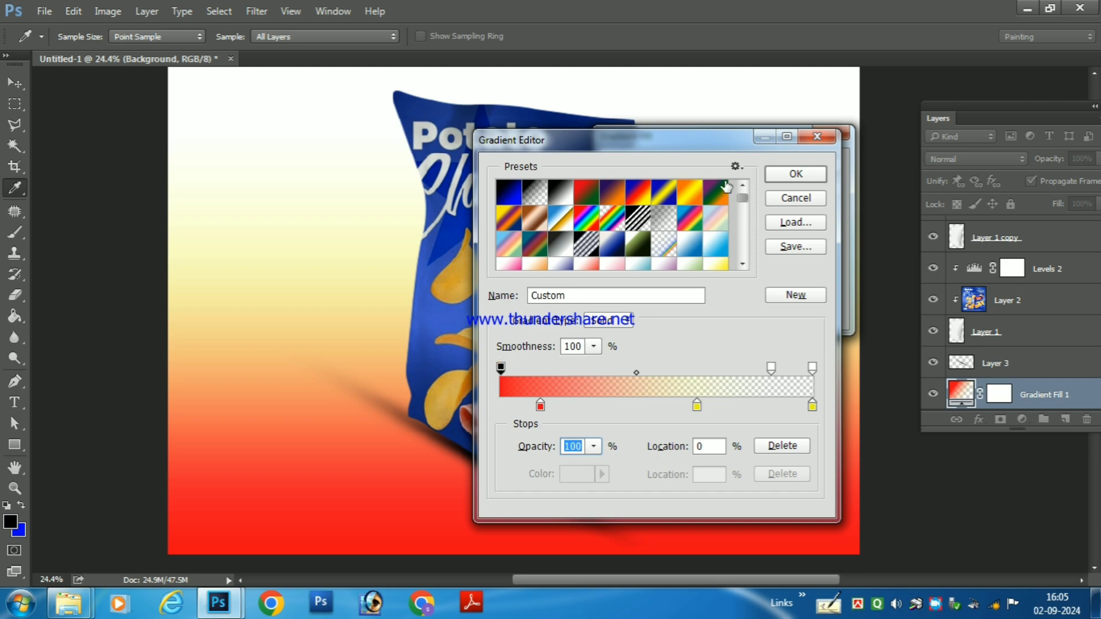
click(791, 177)
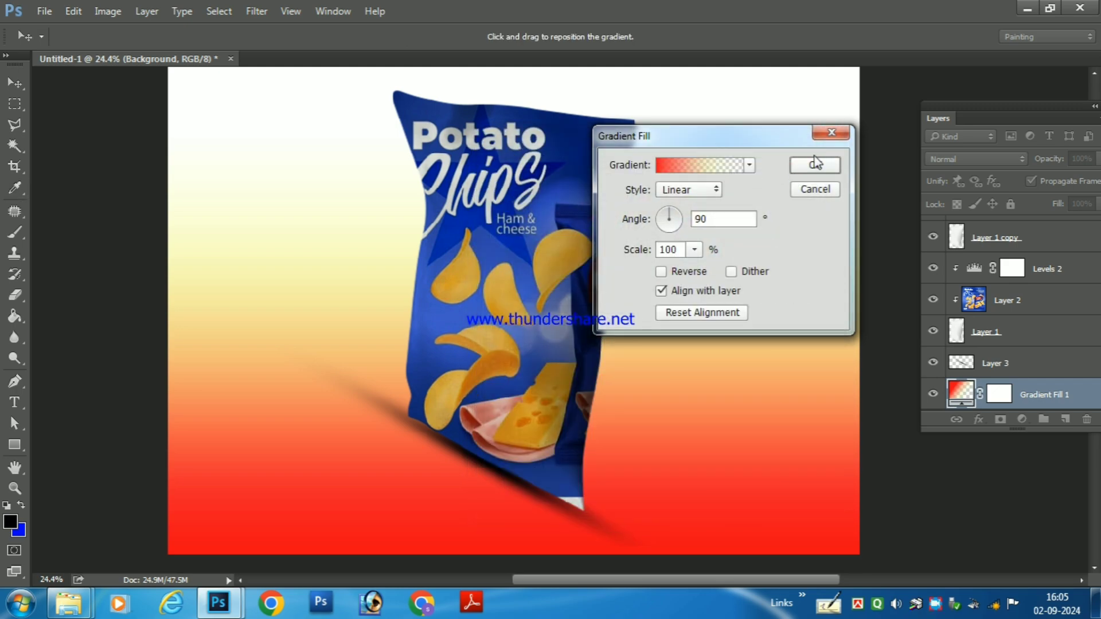
Preview the gradient styles through Diamond, return to Linear and apply the gradient fill.
click(683, 193)
click(682, 208)
key(Down)
key(Down)
key(Down)
key(Down)
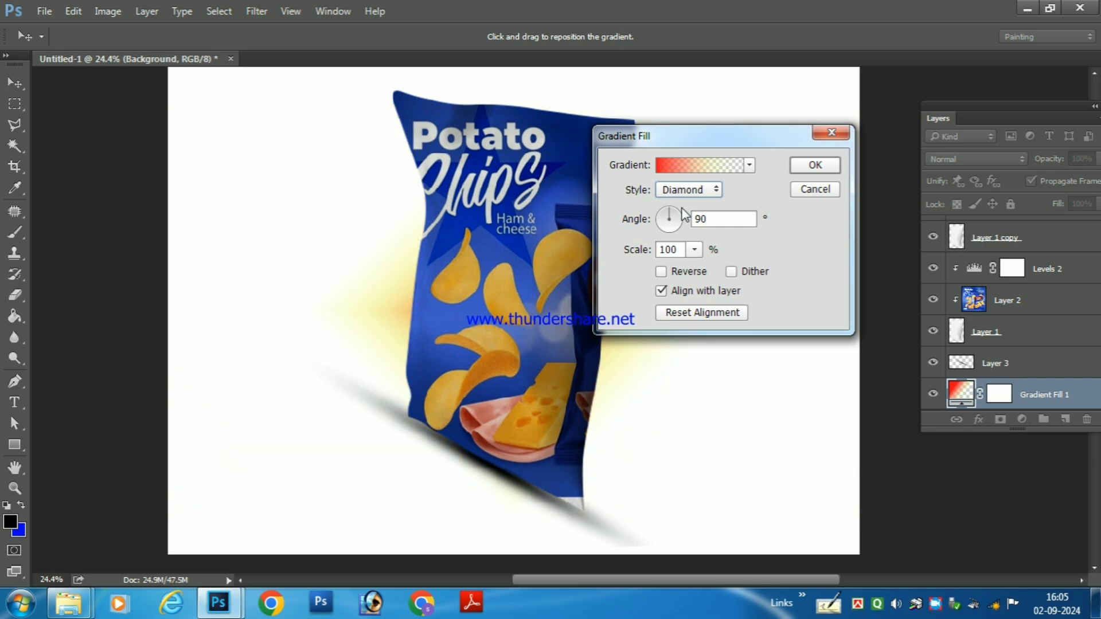
key(Up)
key(Up)
key(Up)
key(Up)
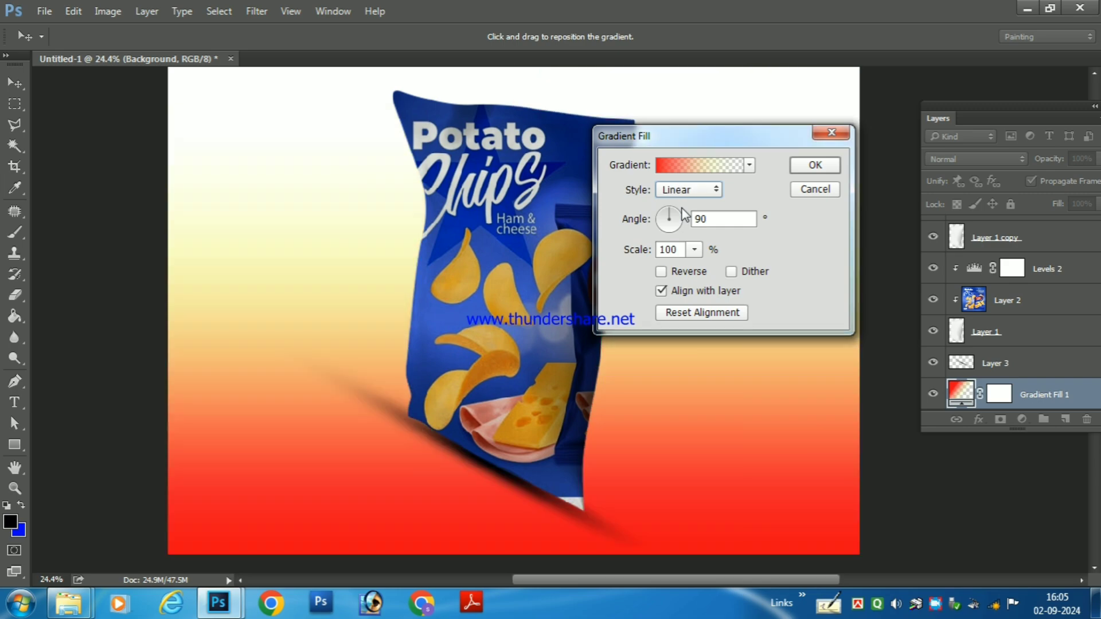
click(815, 166)
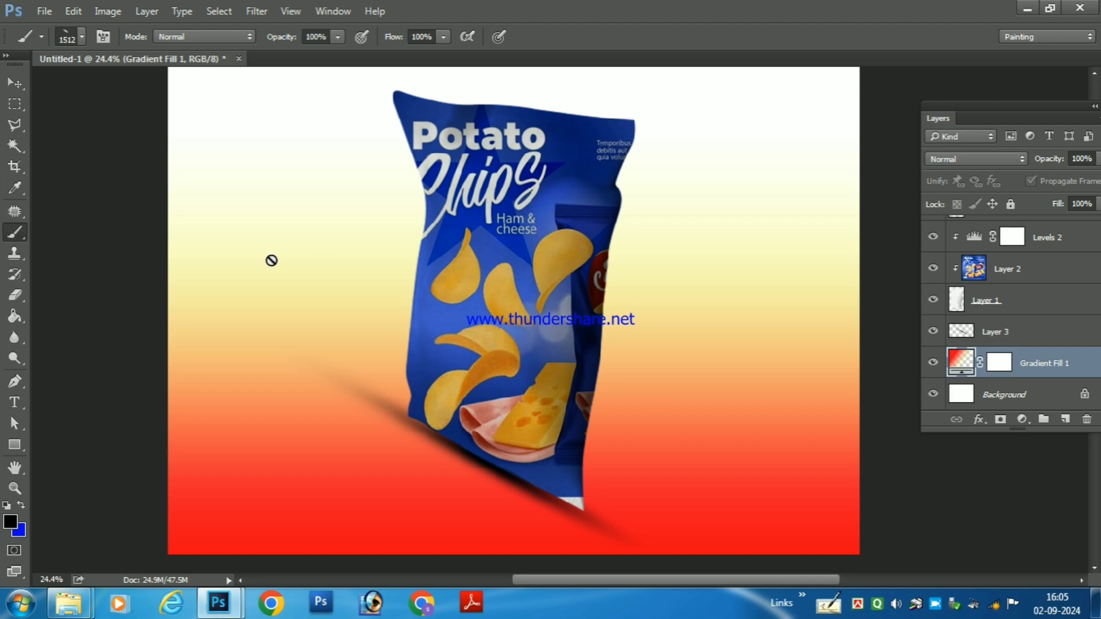
Set the foreground colour to green and fill the Background layer with it using the Paint Bucket.
click(1004, 397)
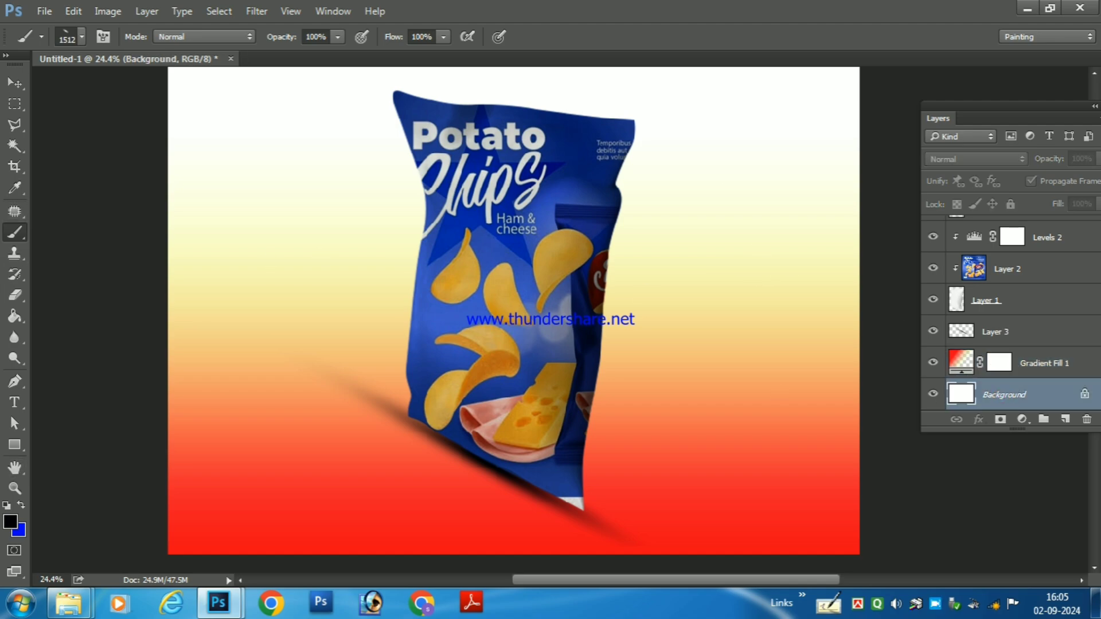
click(21, 506)
click(14, 521)
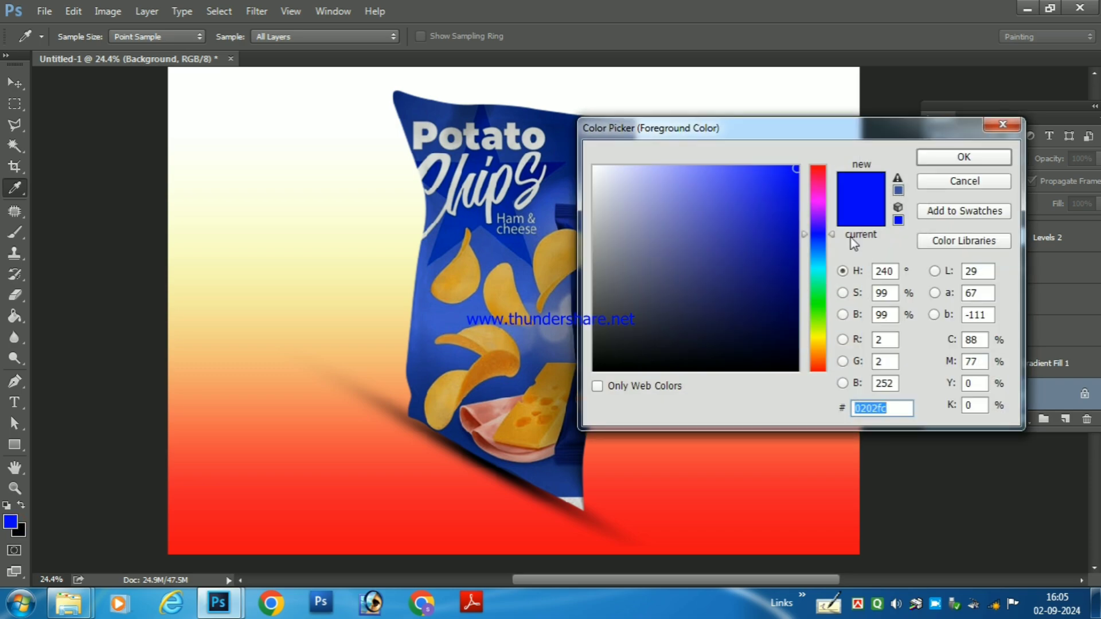
click(818, 305)
click(786, 221)
click(949, 158)
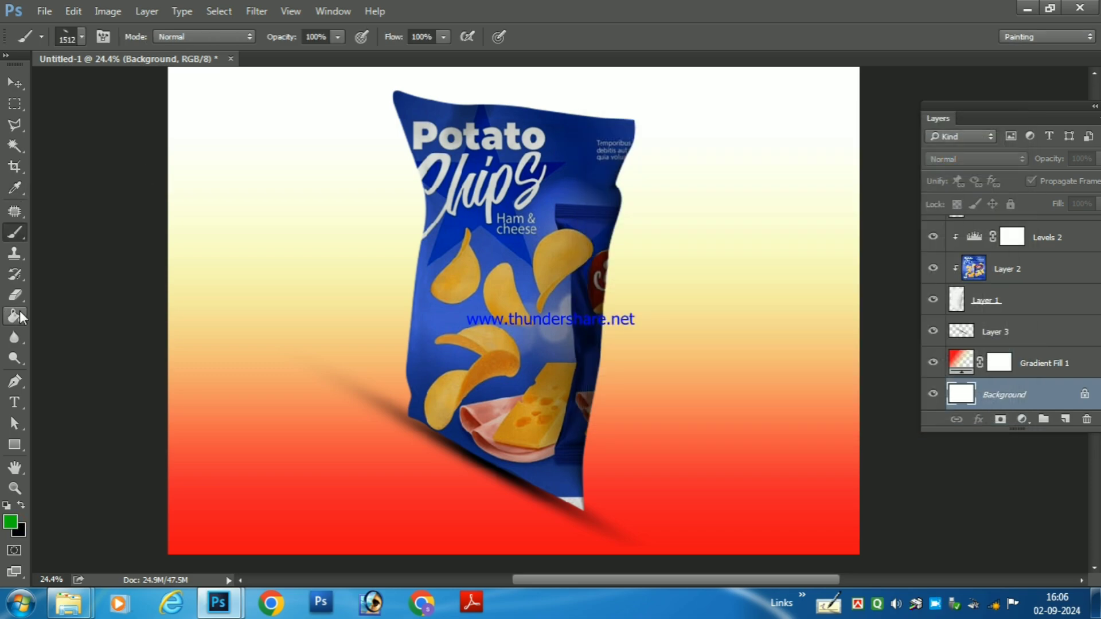
click(15, 316)
click(407, 243)
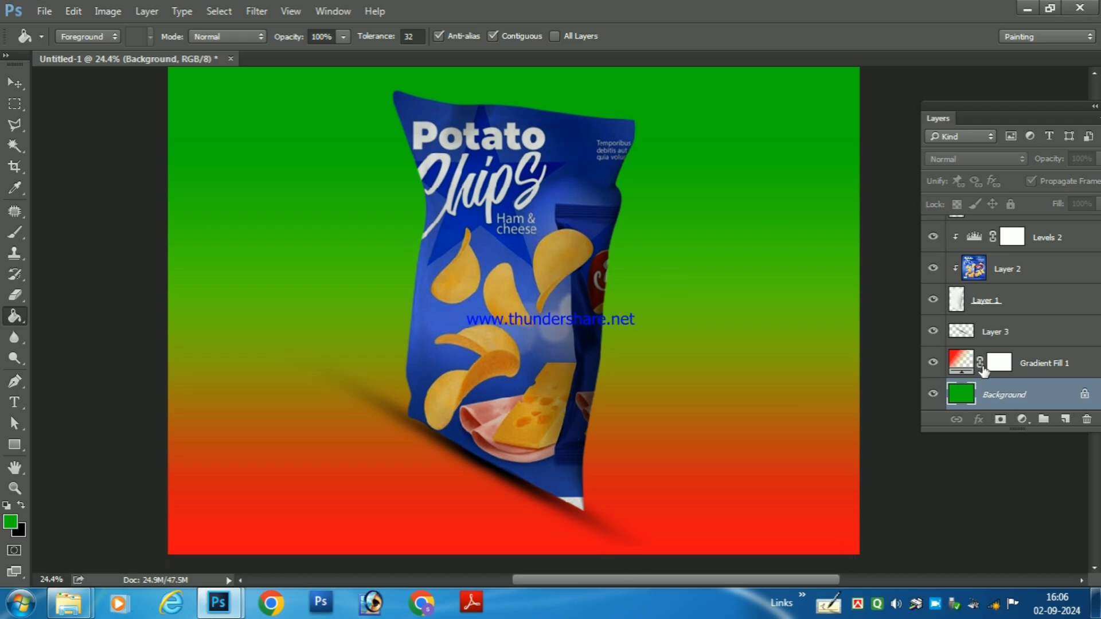
Examine the pouch, its shadow and the coloured background at several zoom levels.
right_click(691, 473)
click(733, 487)
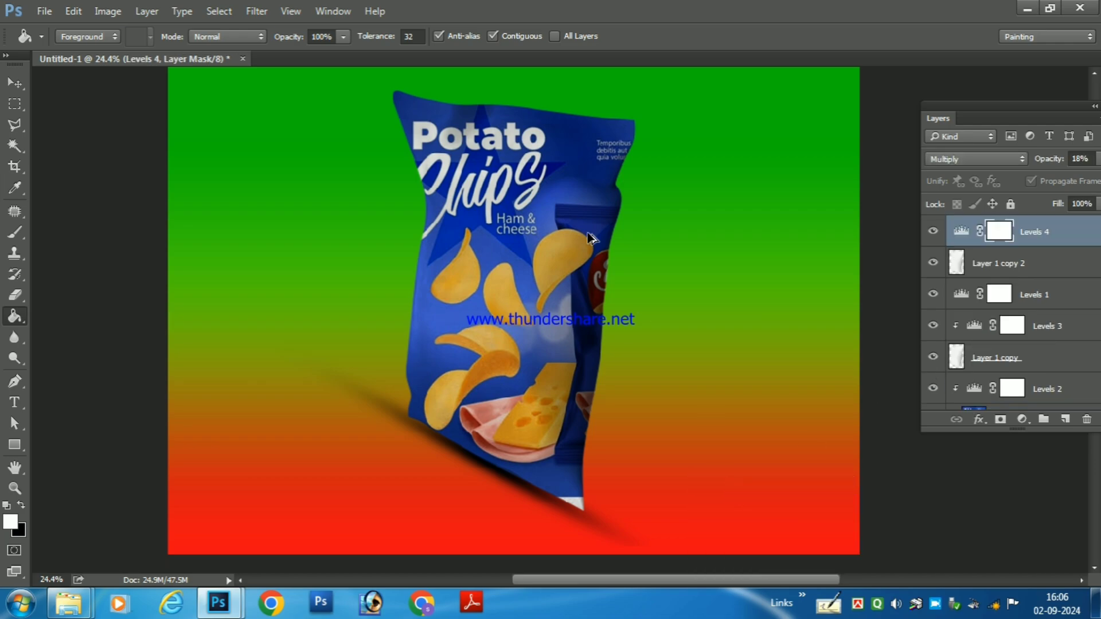
scroll(559, 182, right, 2)
scroll(555, 178, down, 1)
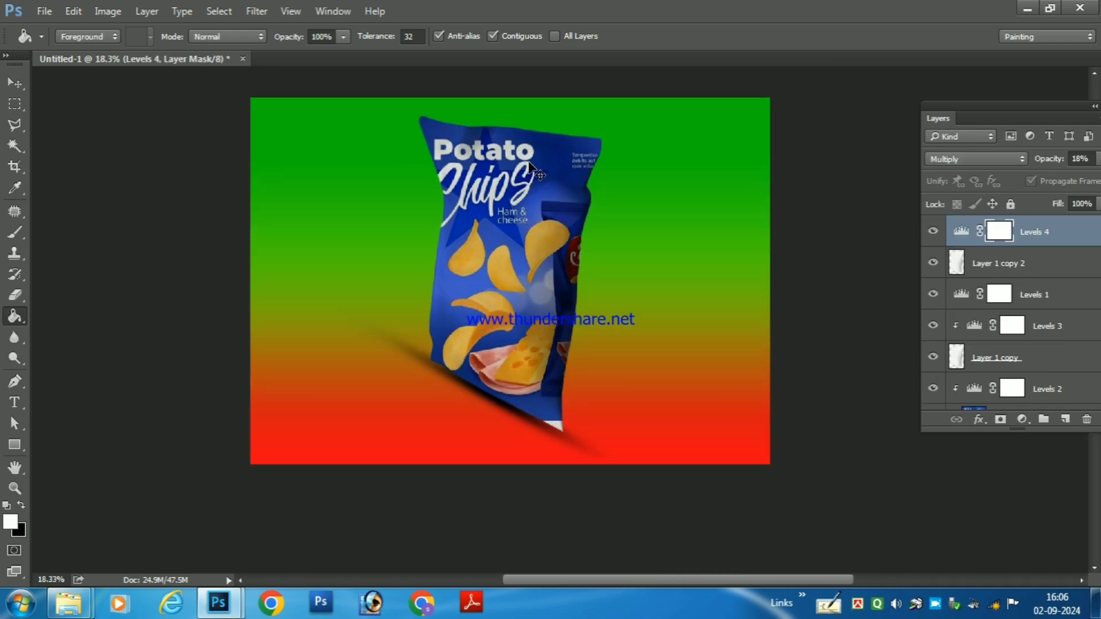
scroll(530, 165, up, 1)
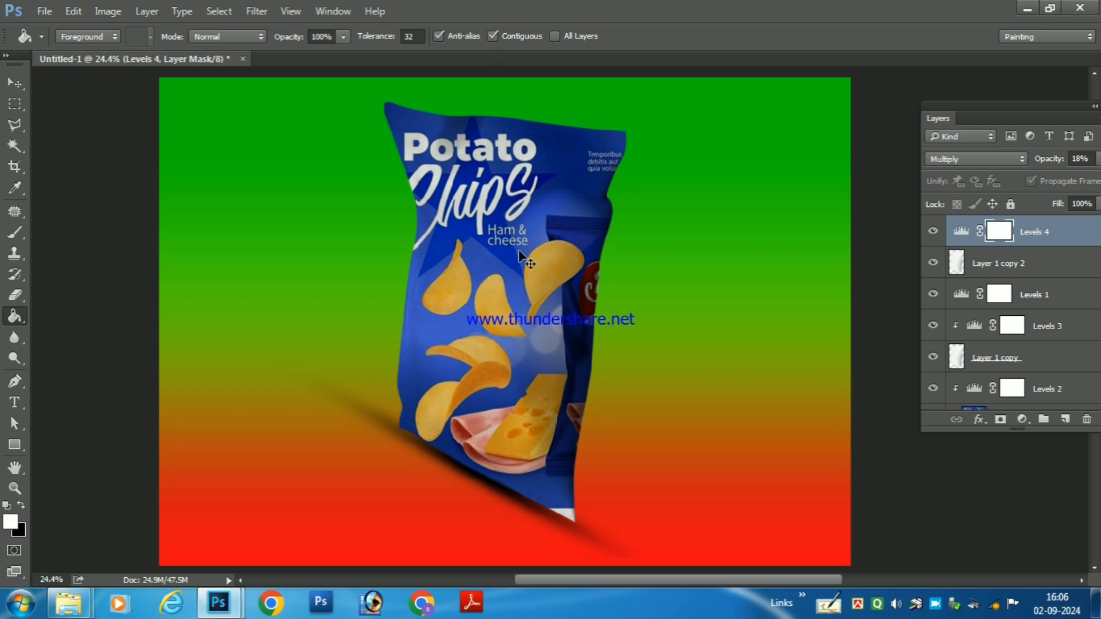
right_click(510, 343)
click(543, 351)
scroll(562, 169, right, 1)
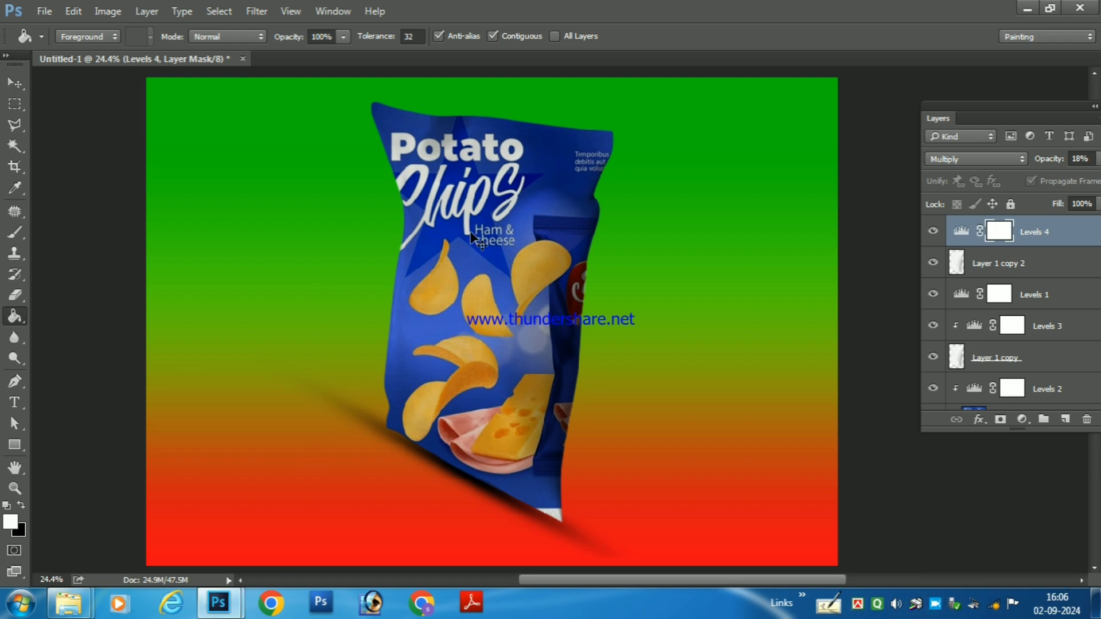
scroll(499, 232, up, 3)
scroll(506, 230, up, 1)
drag(612, 232, 618, 412)
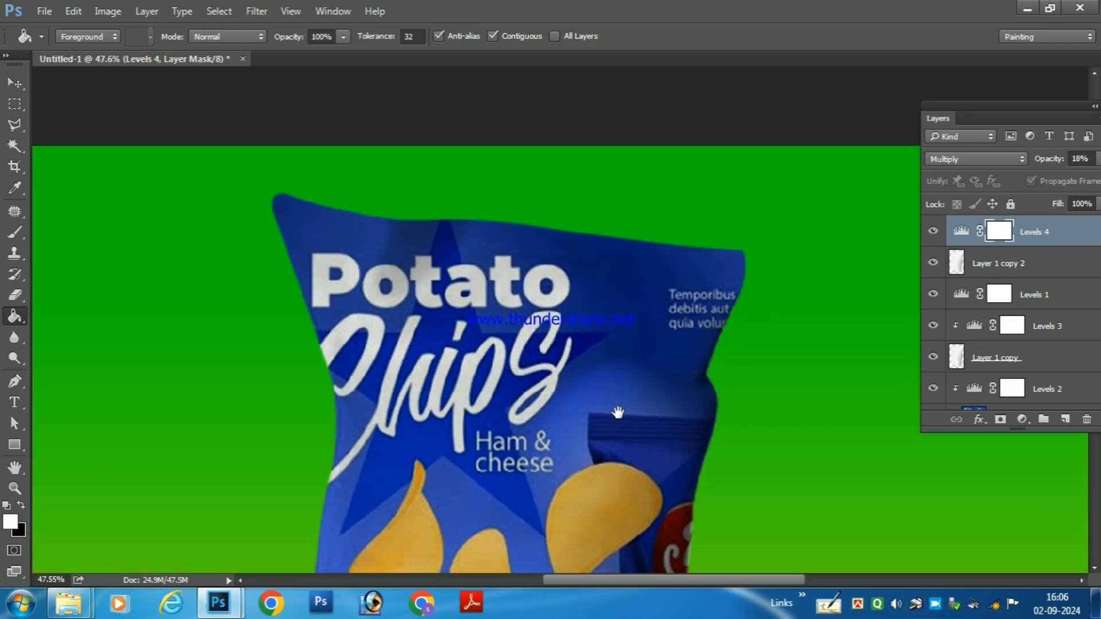
scroll(599, 413, down, 3)
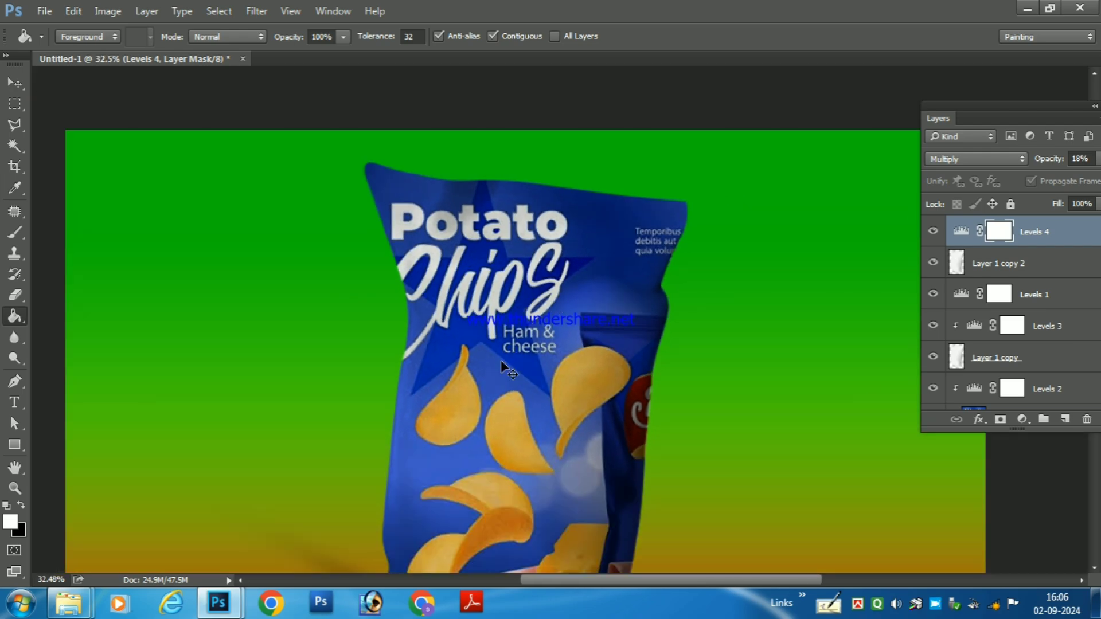
Try to move Layer 1 copy 2 sideways and undo it.
ctrl+right_click(502, 366)
click(531, 377)
ctrl+right_click(503, 382)
click(562, 206)
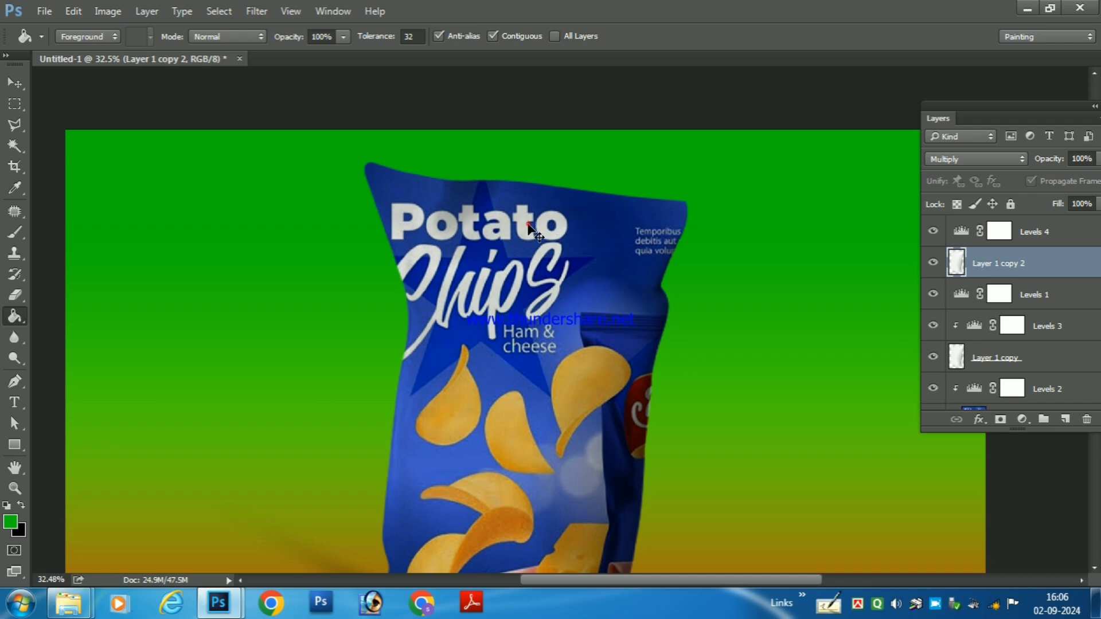
drag(528, 224, 552, 224)
key(ctrl+z)
Select Layer 2 and reposition the chips artwork within the pouch shape.
scroll(1023, 370, down, 3)
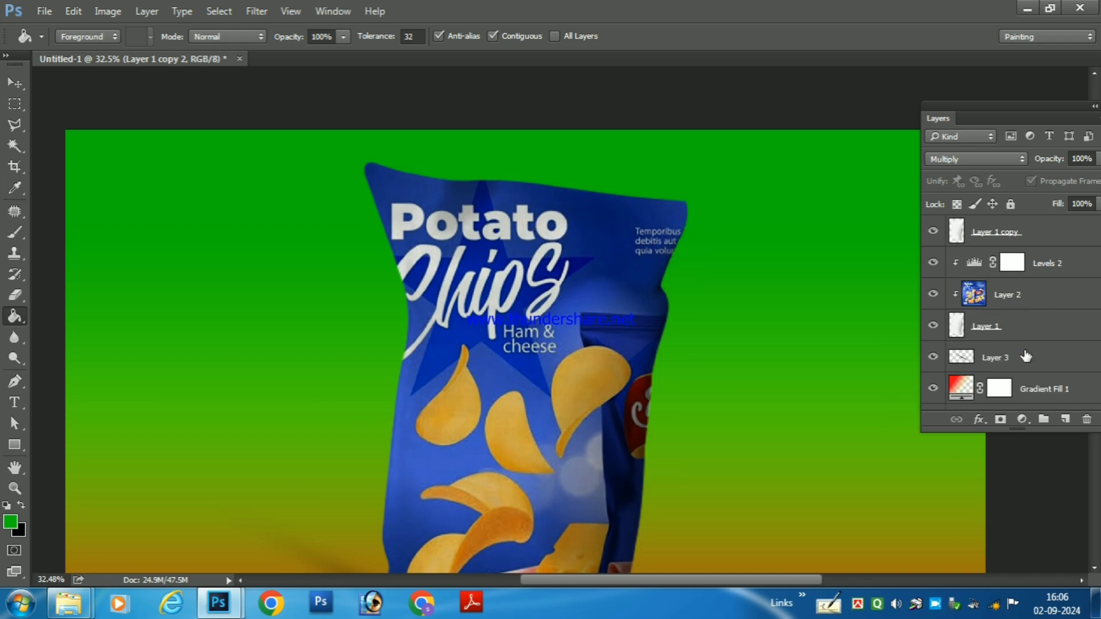
click(1027, 308)
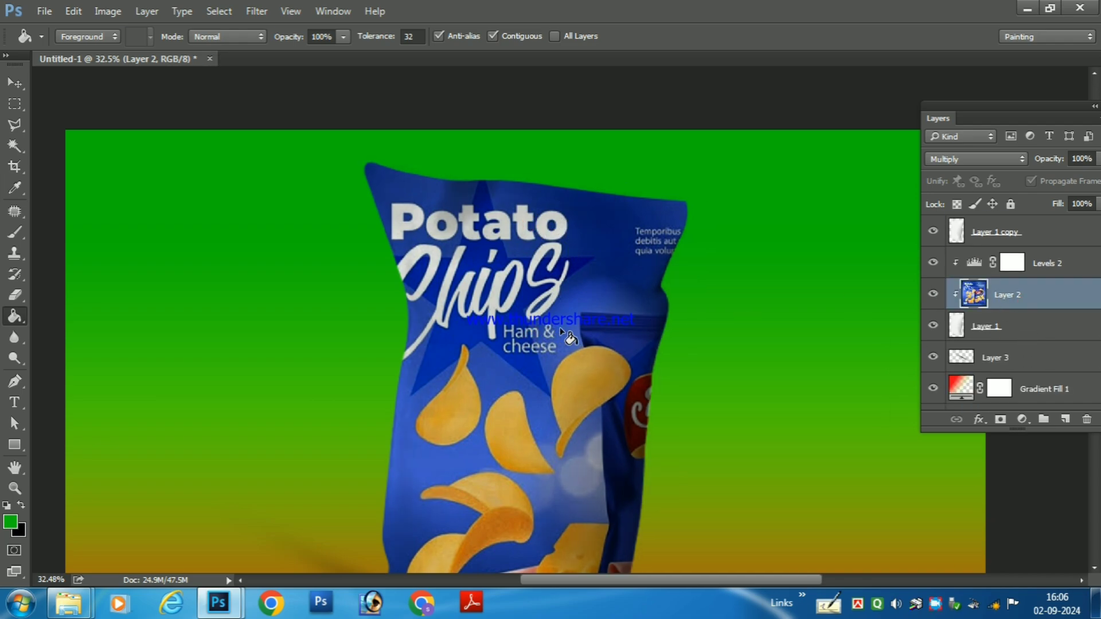
mouse_move(559, 327)
mouse_down()
mouse_move(592, 326)
mouse_move(546, 318)
mouse_up()
scroll(561, 320, right, 2)
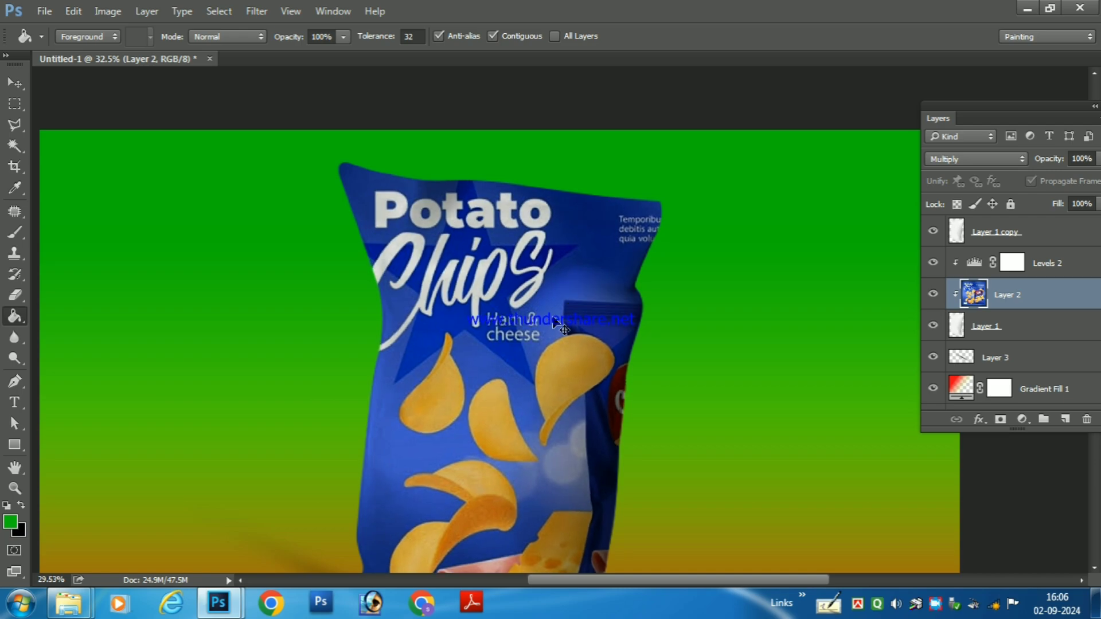
scroll(559, 327, down, 3)
key(ctrl+alt+z)
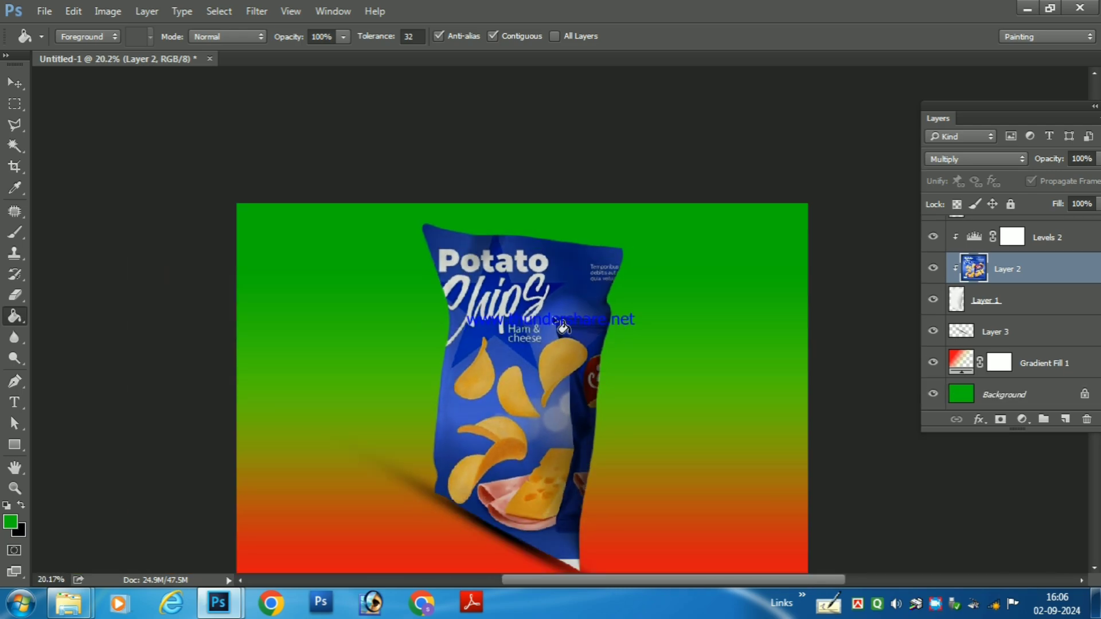
drag(568, 384, 571, 394)
Free-transform the Layer 2 artwork, rotating it about 3.6° clockwise and extending its upper-left corner to cover the pouch corner.
key(ctrl+t)
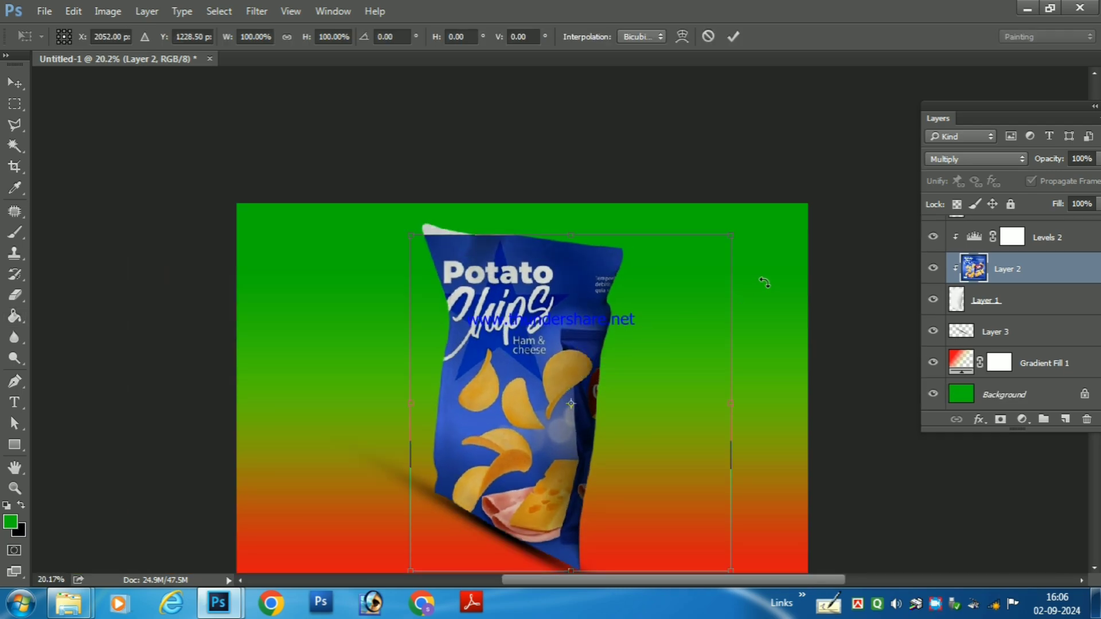
drag(764, 282, 792, 284)
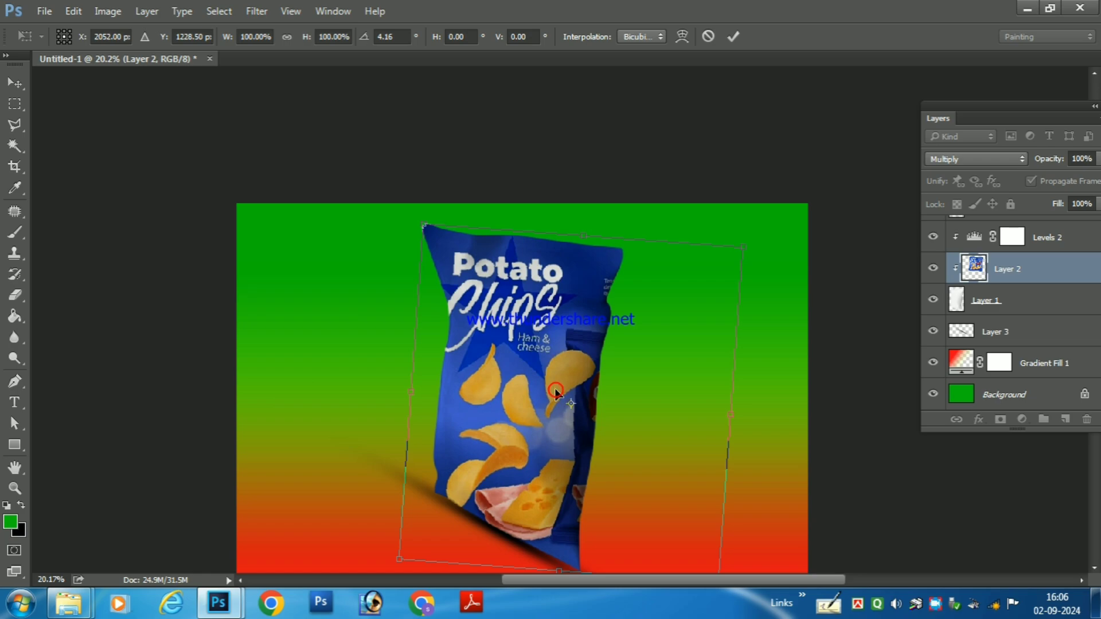
drag(804, 381, 801, 375)
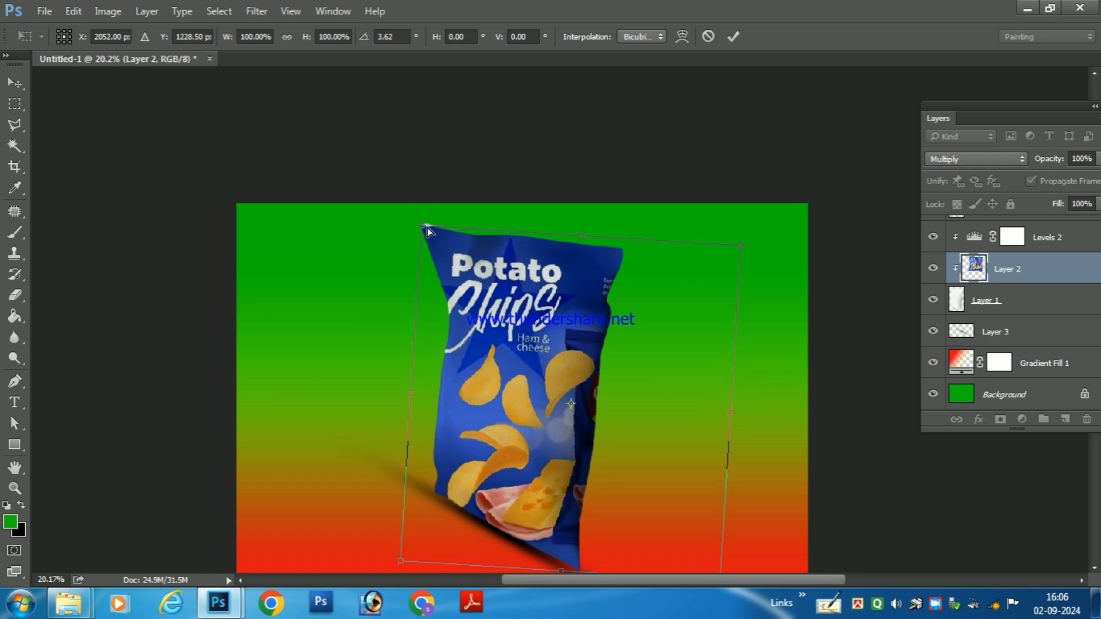
drag(427, 228, 425, 222)
double_click(523, 298)
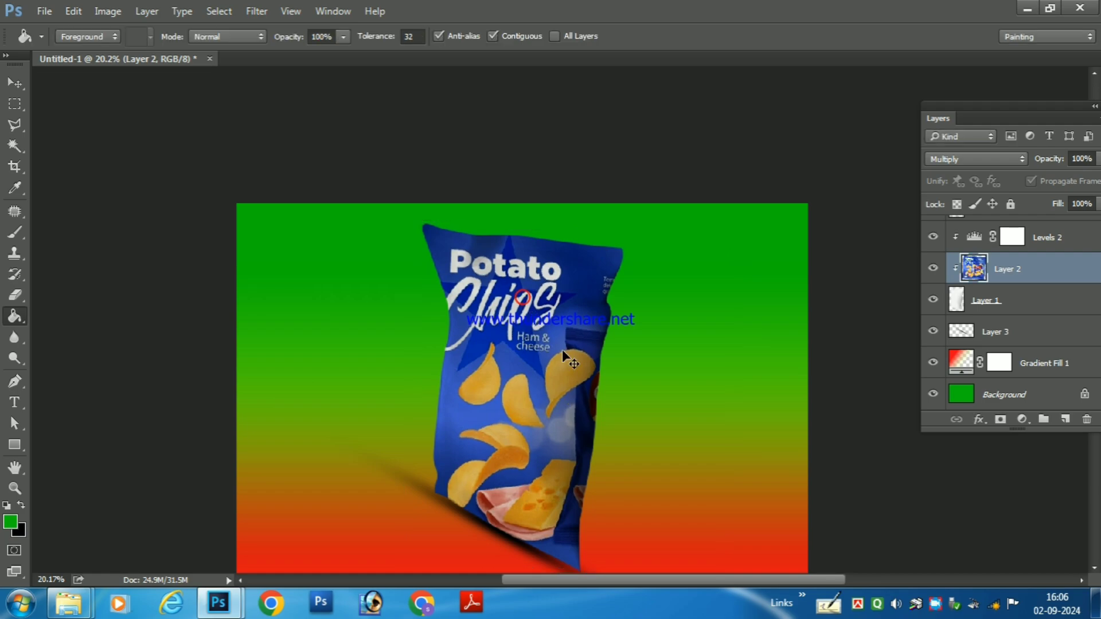
Examine the realigned artwork along the pouch's lower edge and shadow, then up its front.
scroll(510, 483, left, 5)
scroll(722, 476, up, 3)
drag(696, 475, 686, 349)
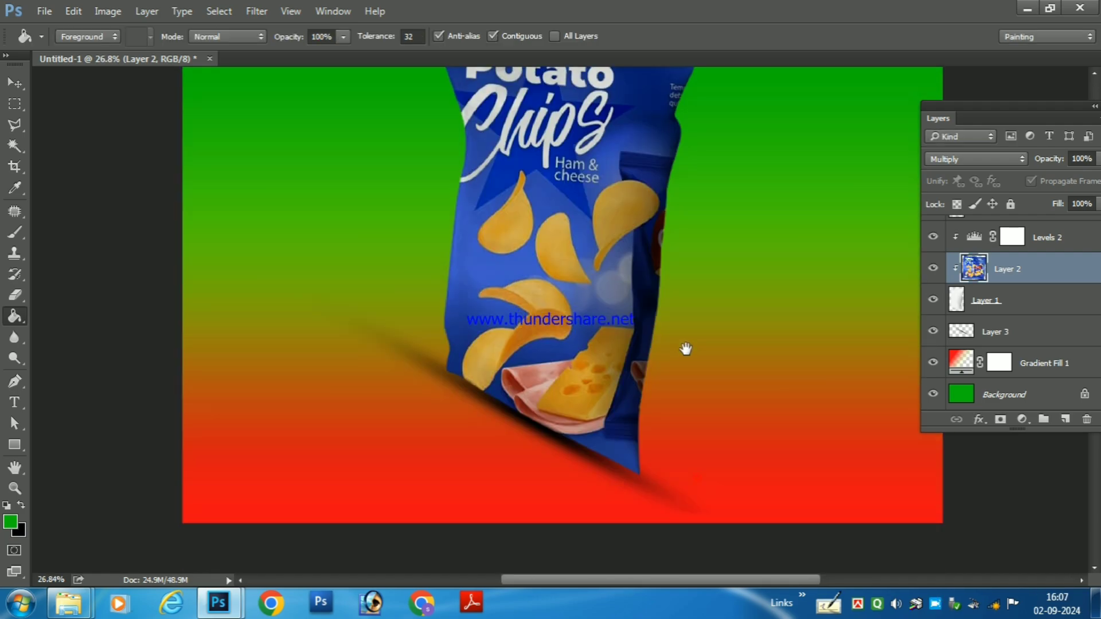
scroll(659, 302, up, 2)
scroll(645, 233, up, 3)
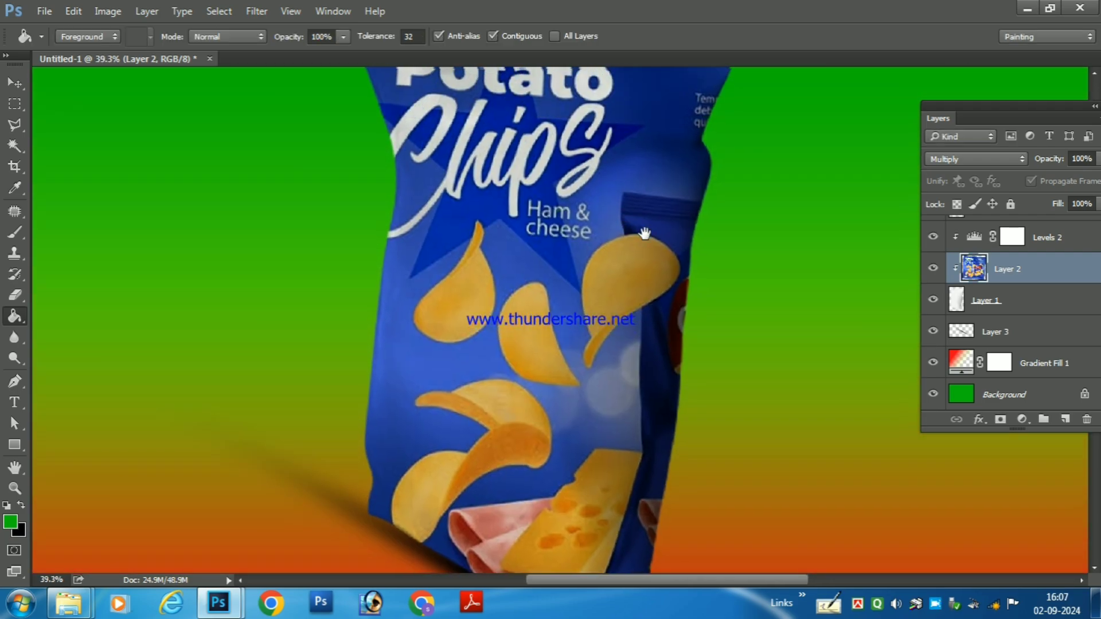
scroll(645, 233, up, 2)
Select the Levels 4 adjustment layer and set its opacity to 9%.
ctrl+right_click(571, 337)
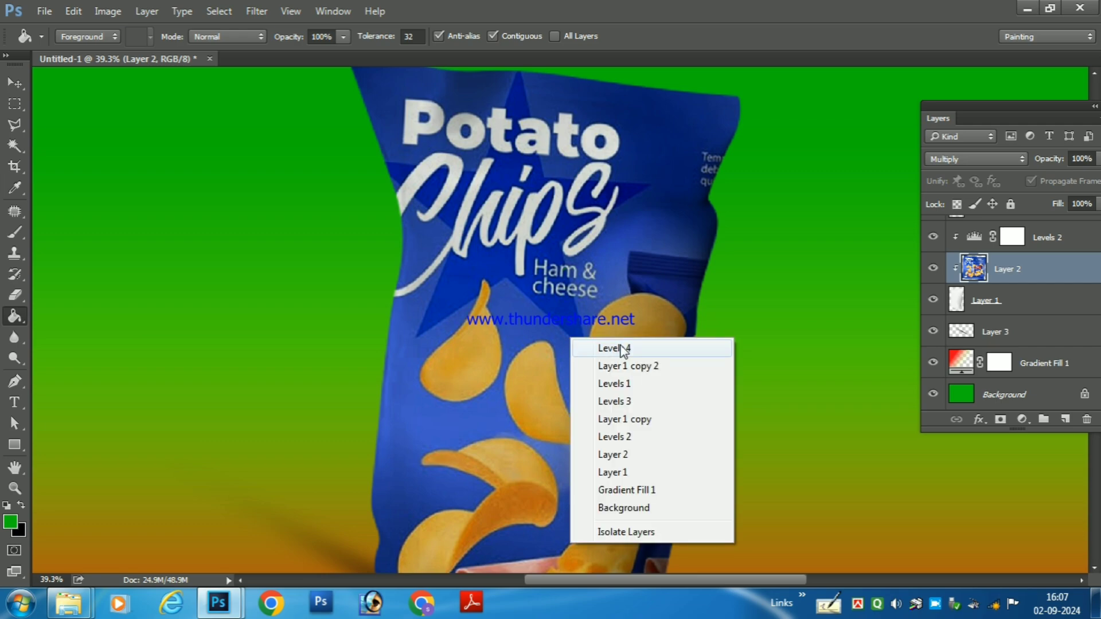
click(625, 348)
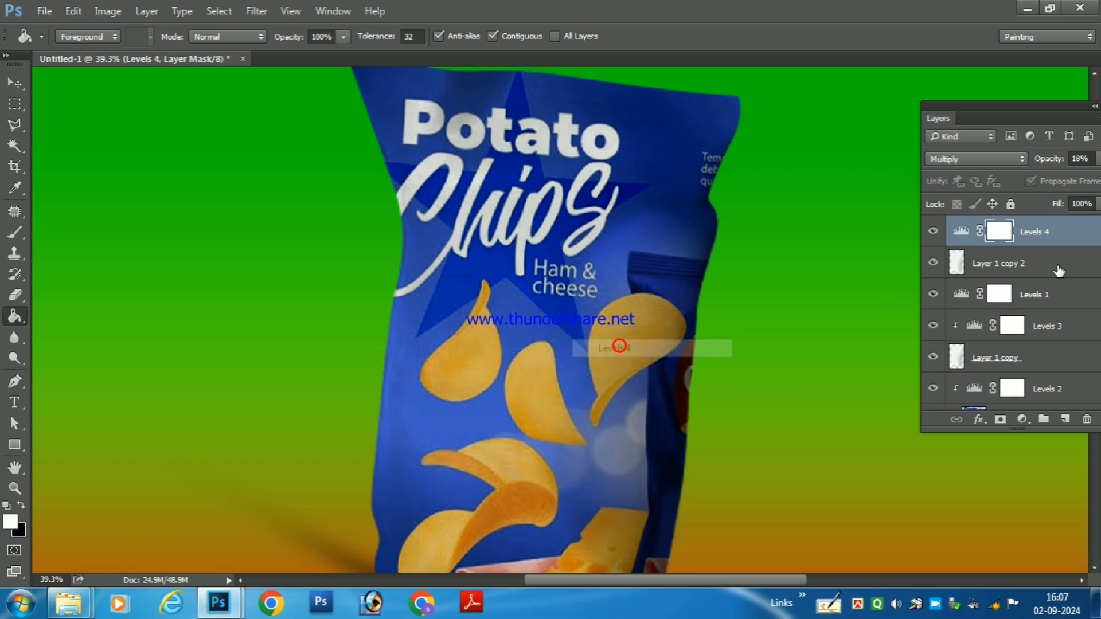
click(937, 236)
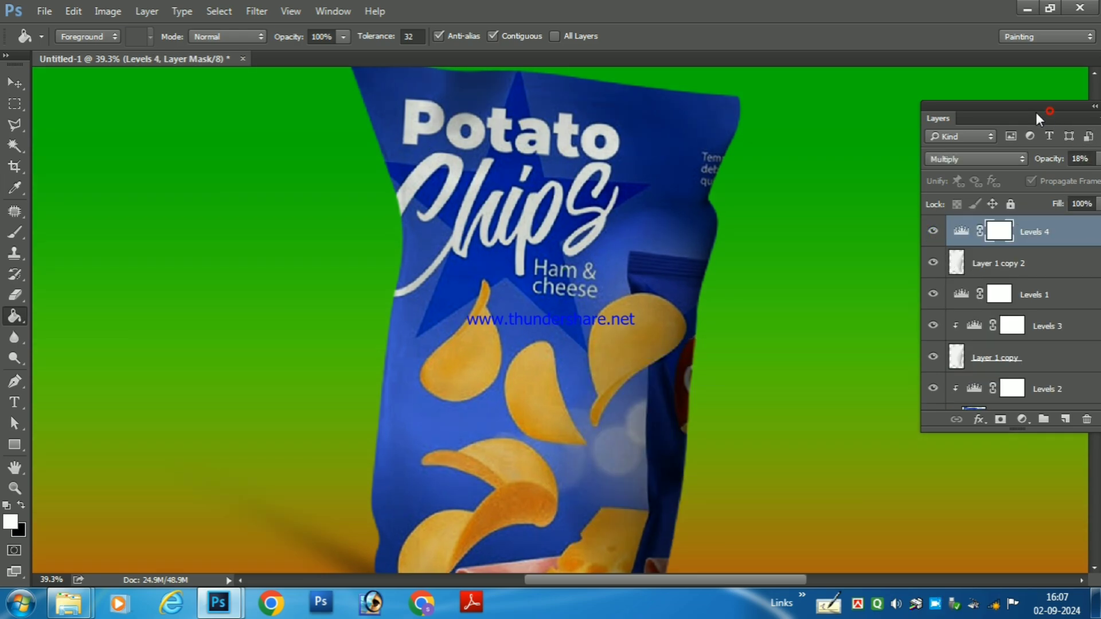
drag(1039, 118, 967, 122)
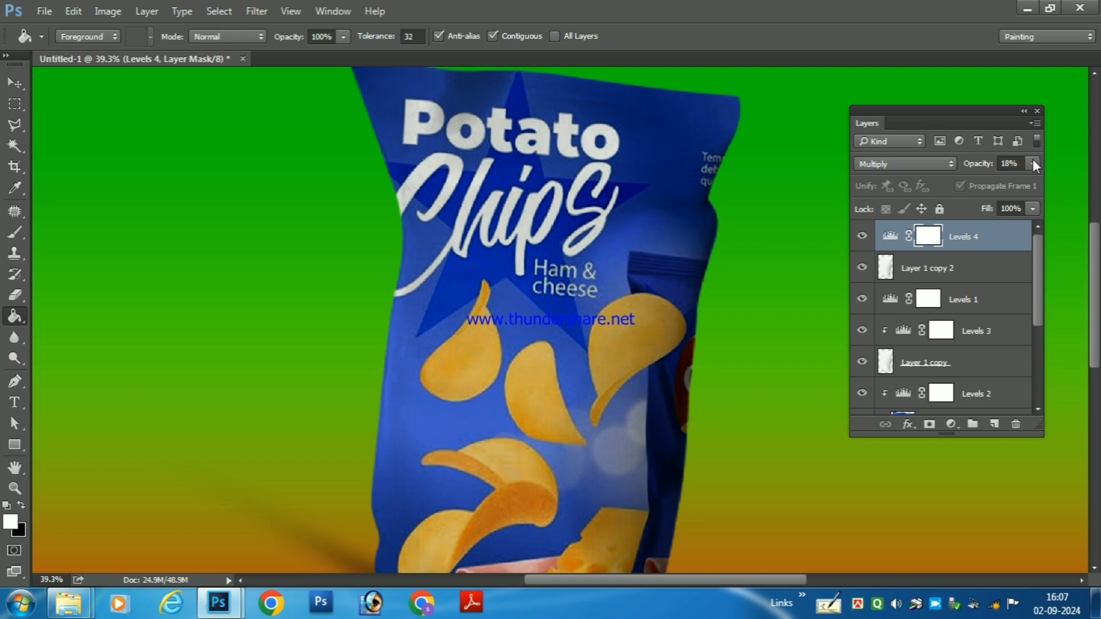
click(1034, 163)
drag(958, 185, 956, 186)
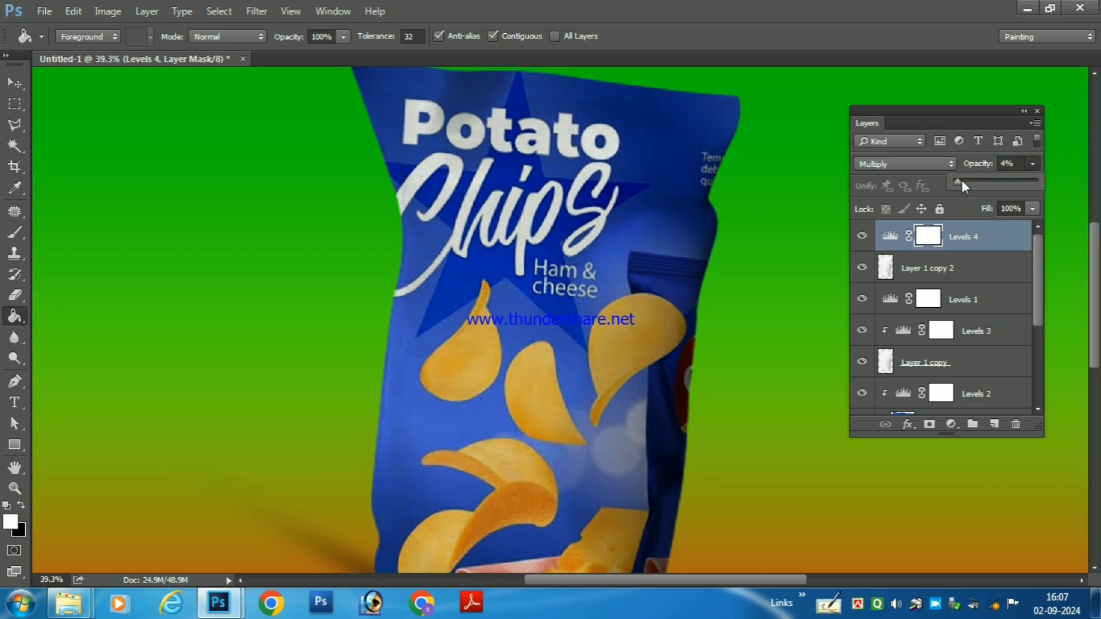
scroll(626, 246, down, 3)
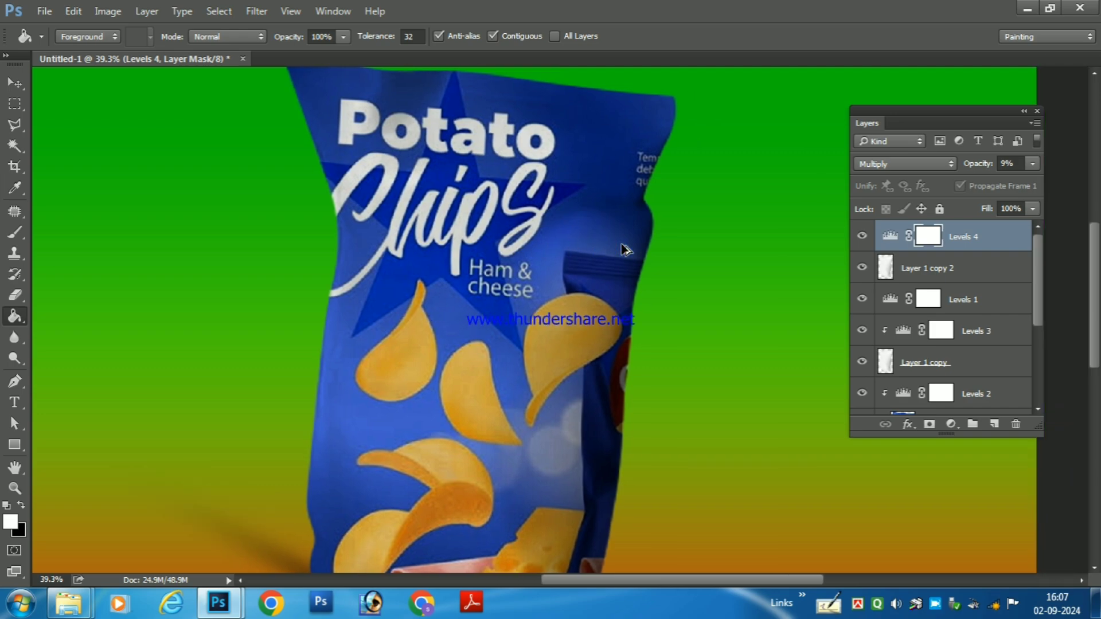
scroll(626, 252, down, 2)
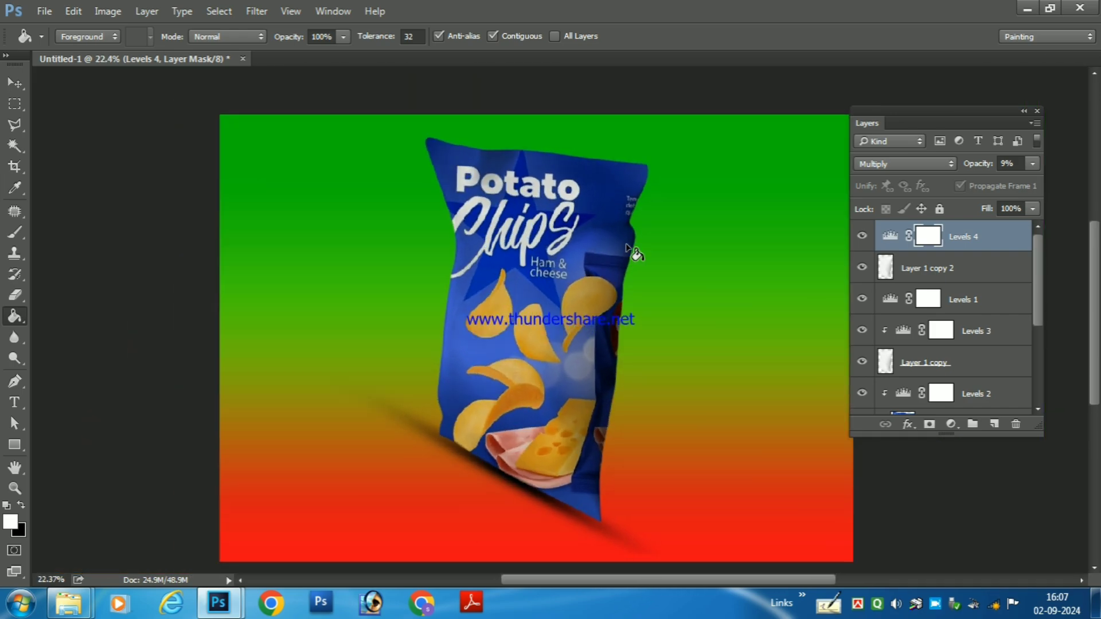